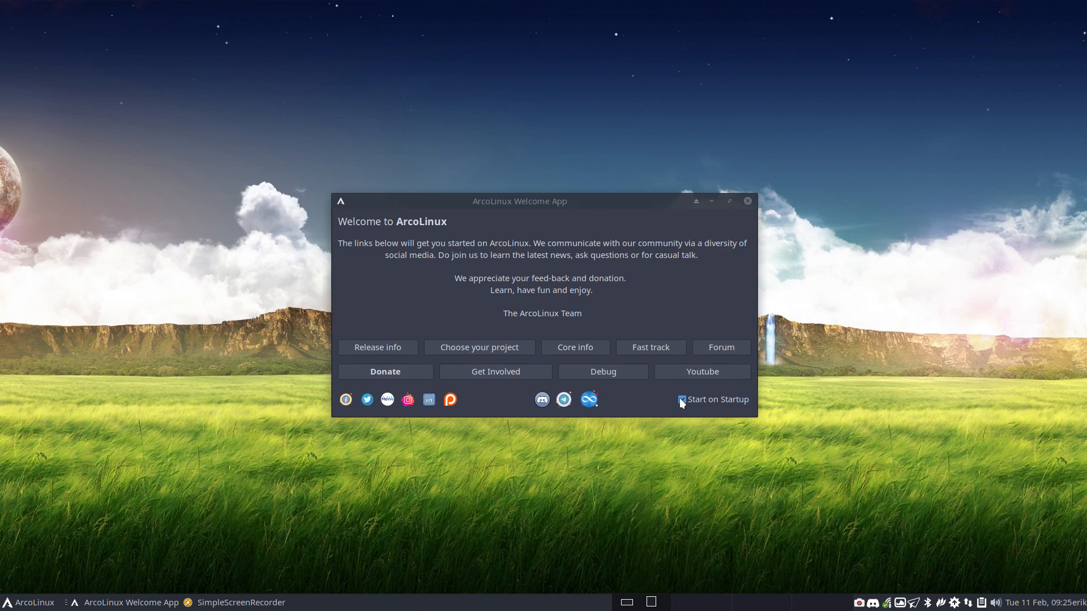
- Disable Start on Startup for the ArcoLinux Welcome App and close its window
click(681, 400)
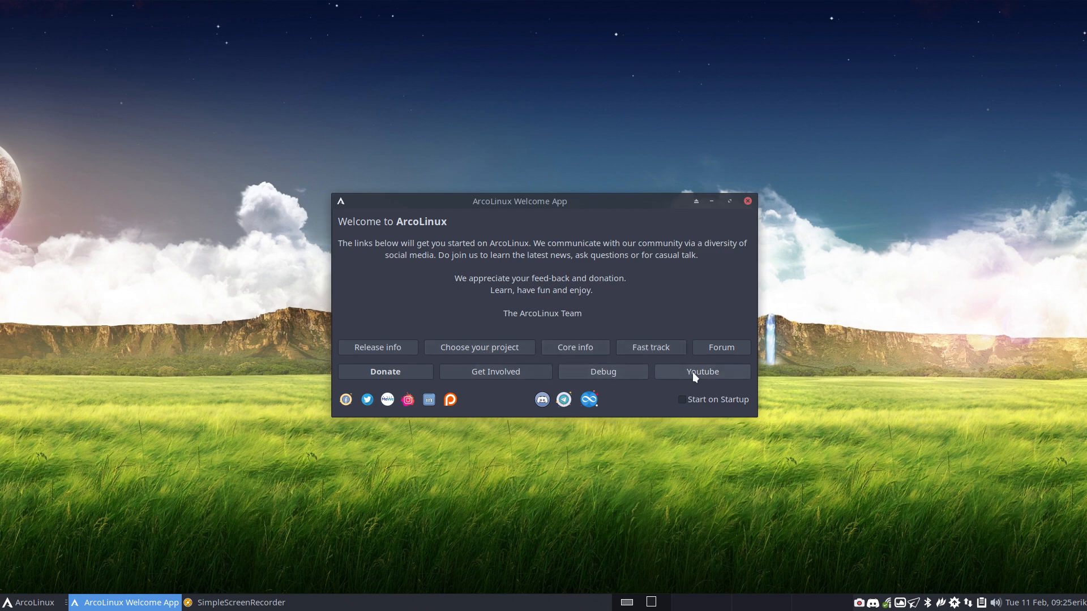
click(747, 202)
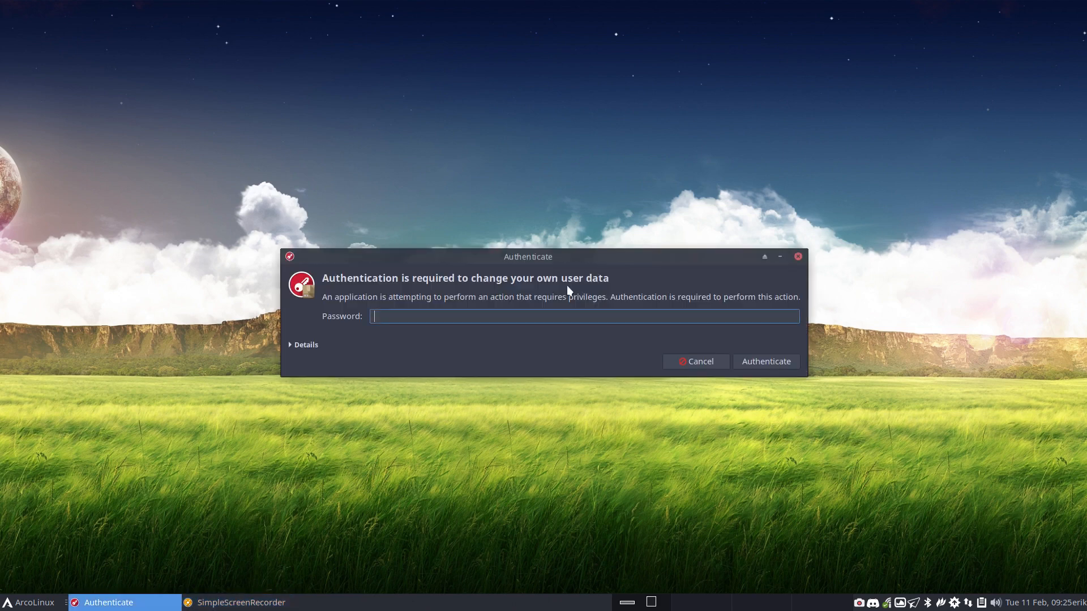
- Authenticate with the account password to launch the ArcoLinux Tweak Tool and reposition its window on the desktop
text(•••)
key(Return)
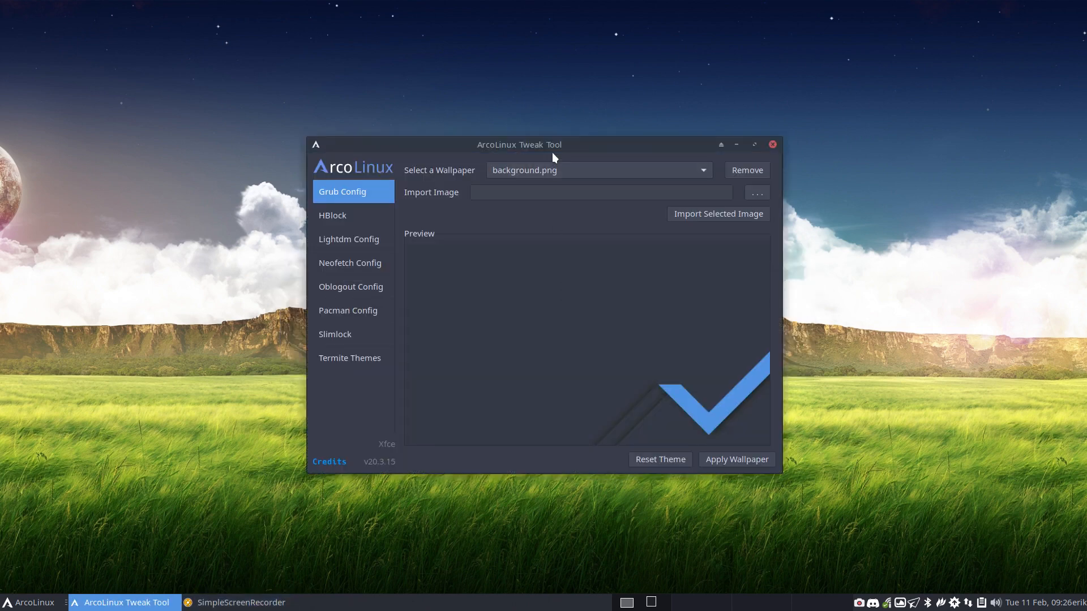
drag(551, 152, 533, 145)
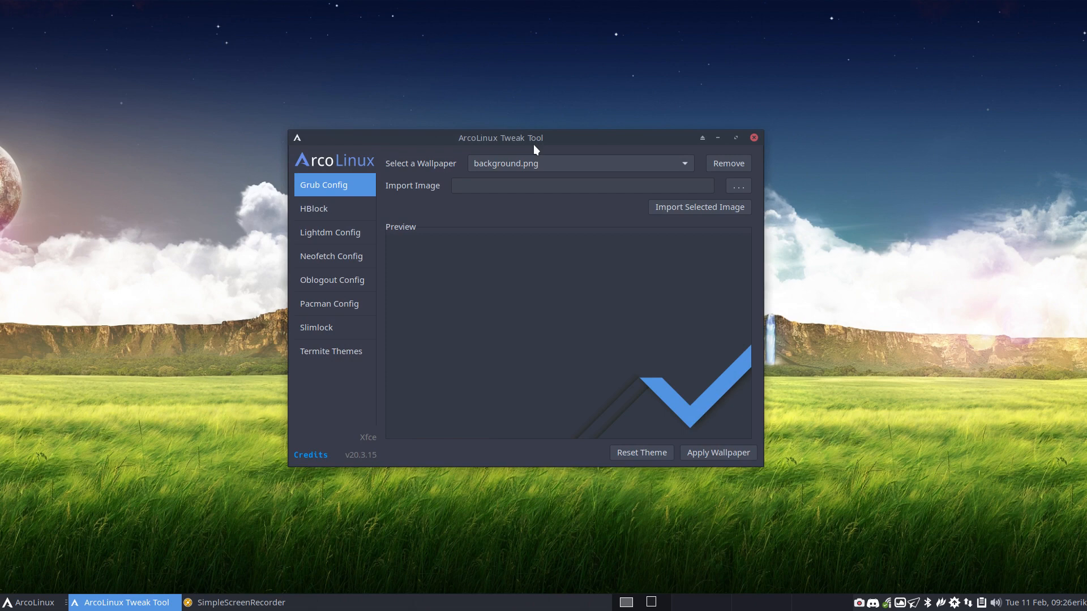
- Switch to a maximized Chromium window, dismiss the LastPass page and search the web for "arcolinux tweak tool"
key(ctrl+alt+g)
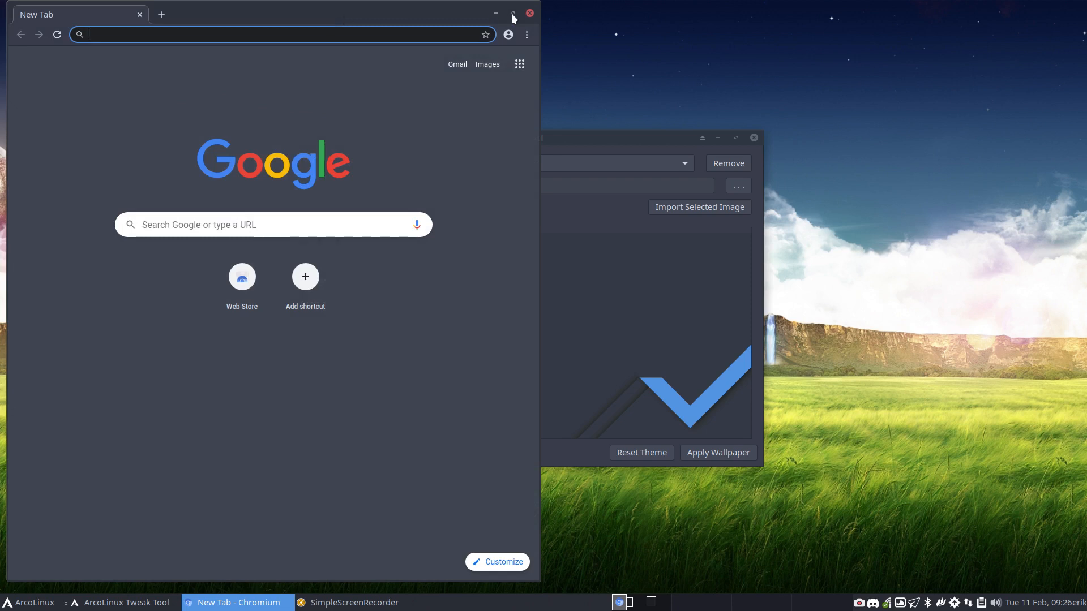
click(513, 13)
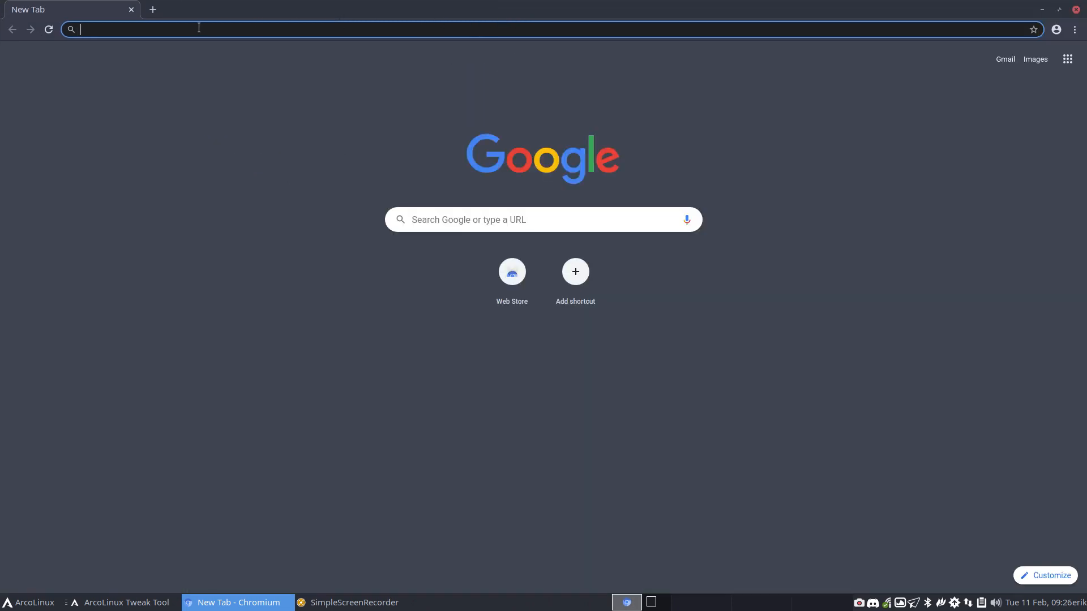
text(arco)
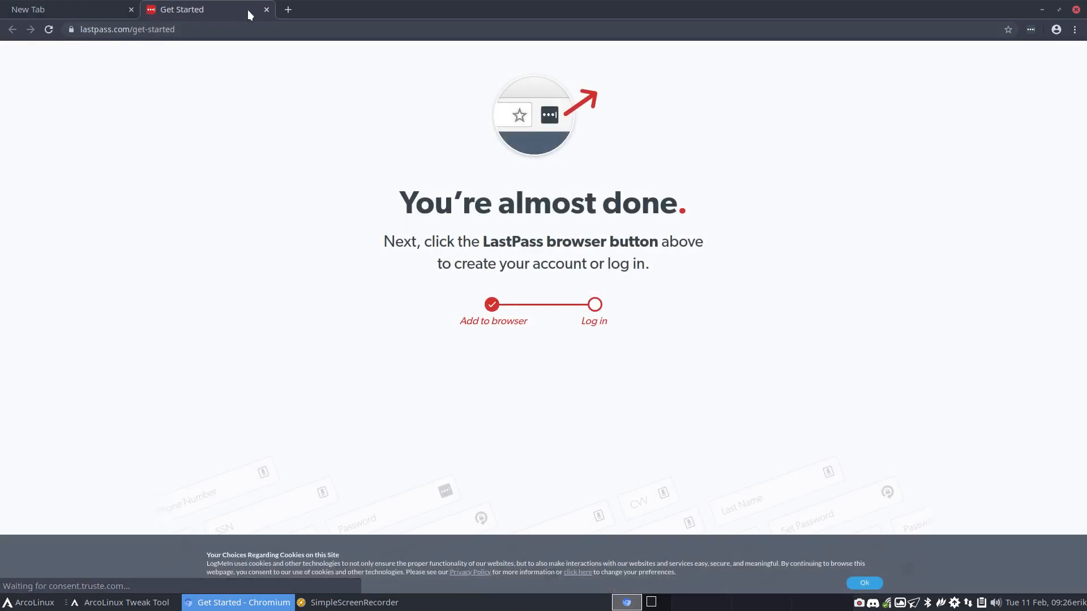
click(266, 9)
text(l)
drag(128, 29, 68, 28)
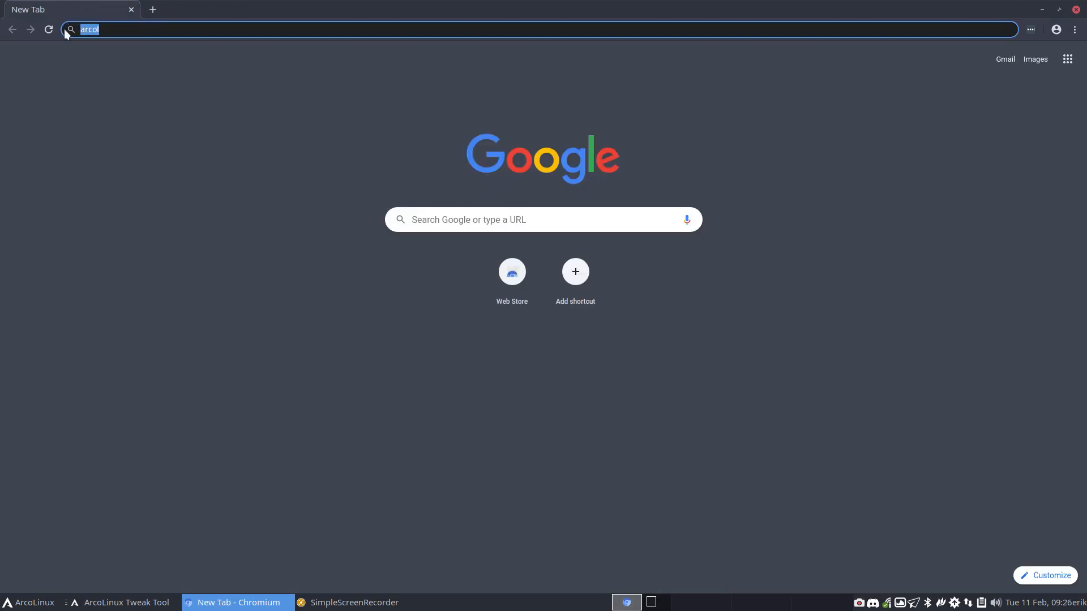
text(arcolinux)
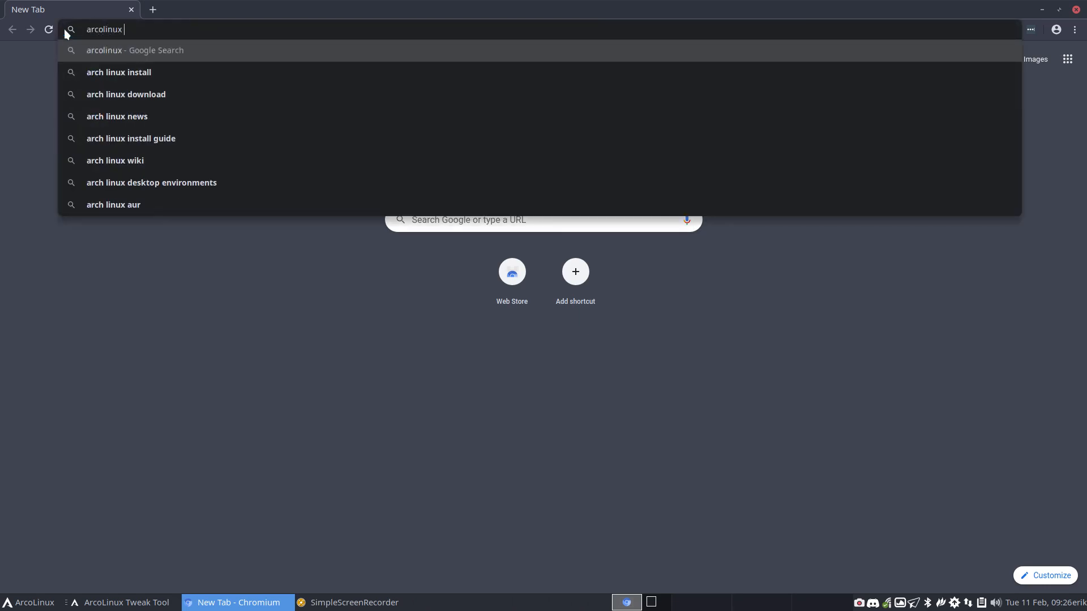
text( tweak t)
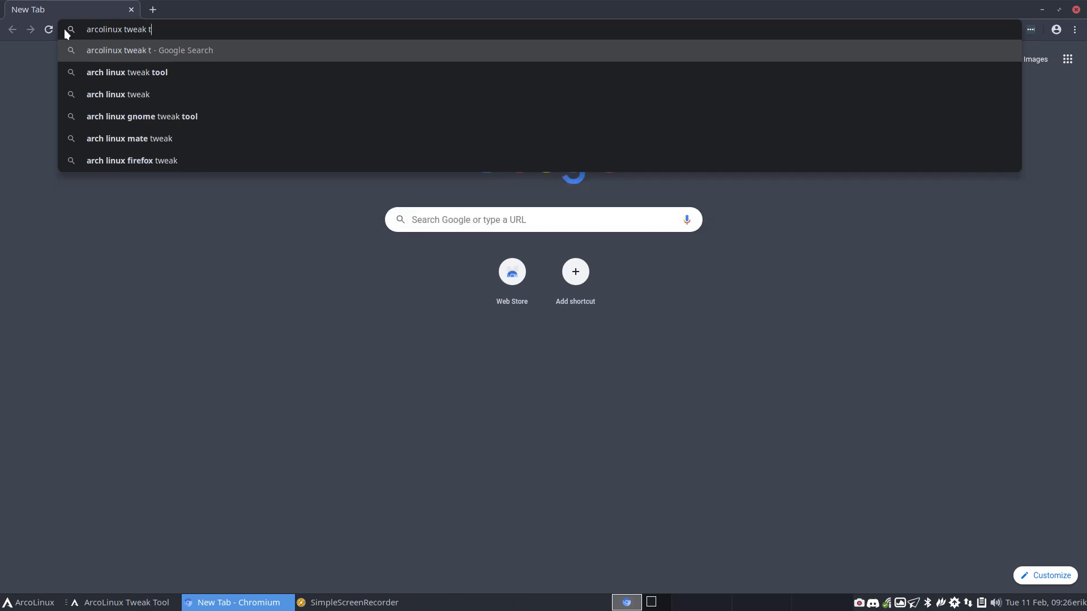
text(ool)
key(Return)
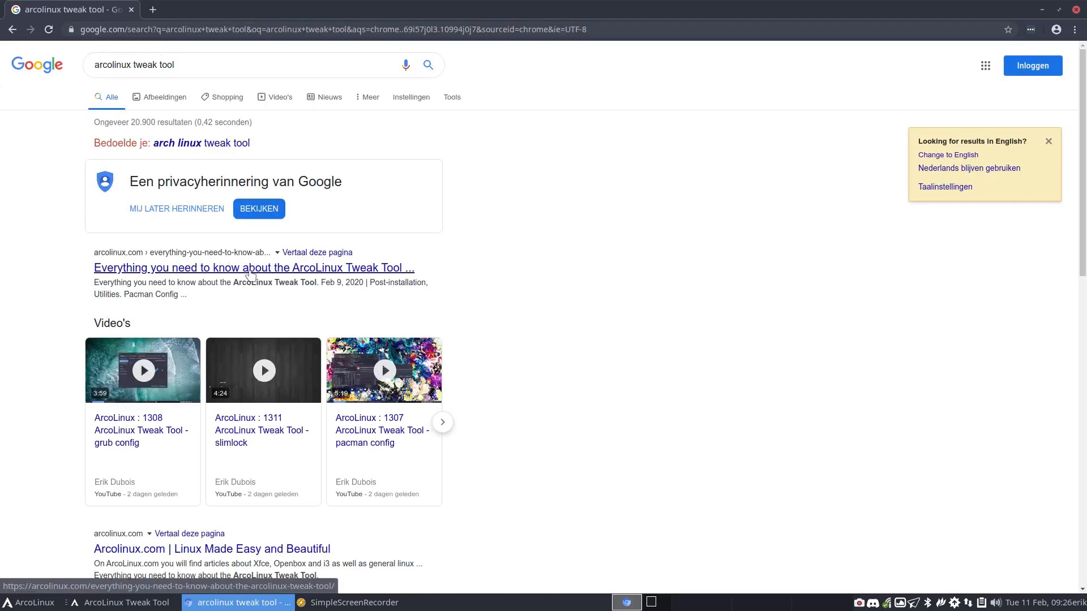
- Open and skim the article "Everything you need to know about the ArcoLinux Tweak Tool", and move the browser to the second workspace
click(250, 276)
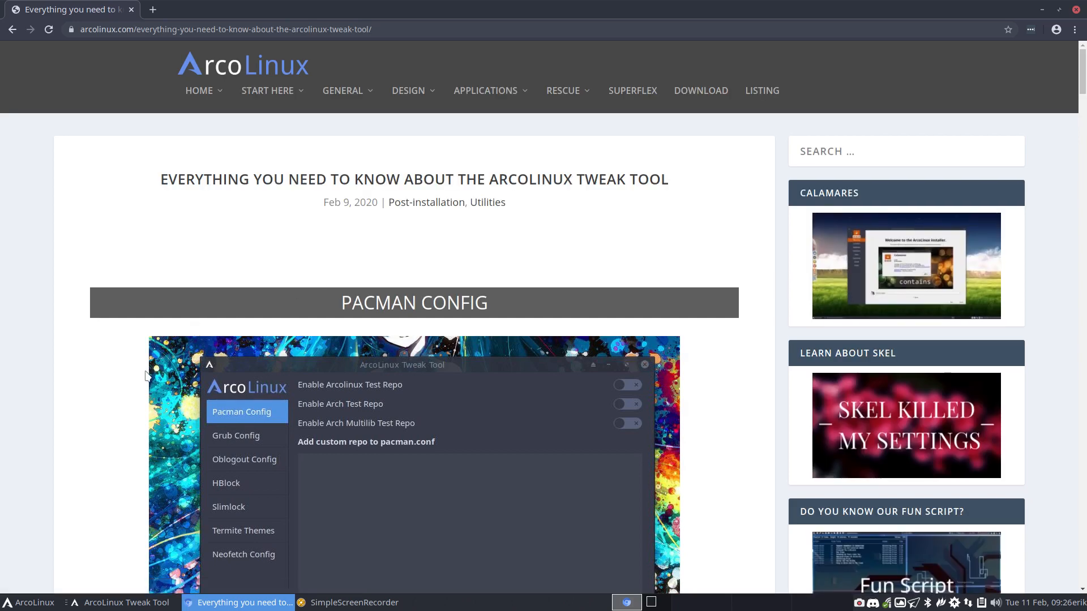
scroll(146, 377, down, 2)
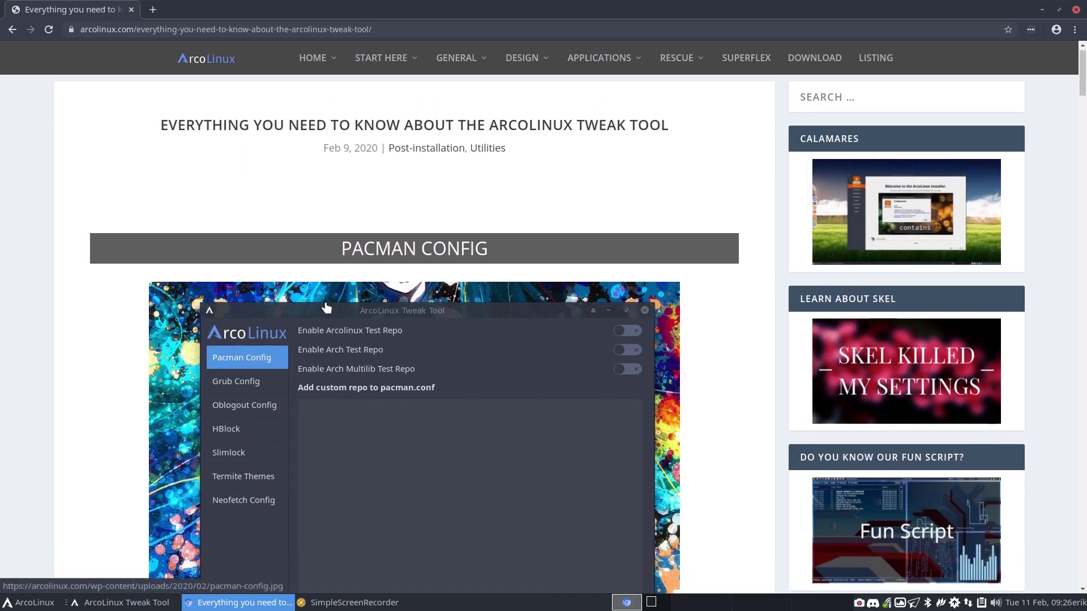
scroll(326, 309, down, 2)
scroll(326, 308, up, 3)
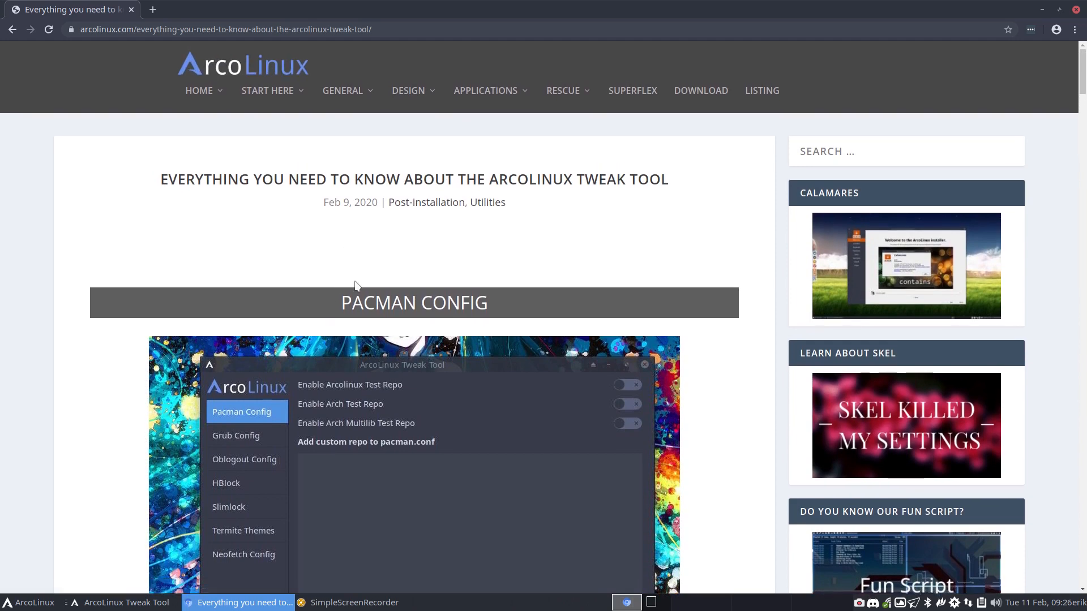
drag(500, 5, 1086, 91)
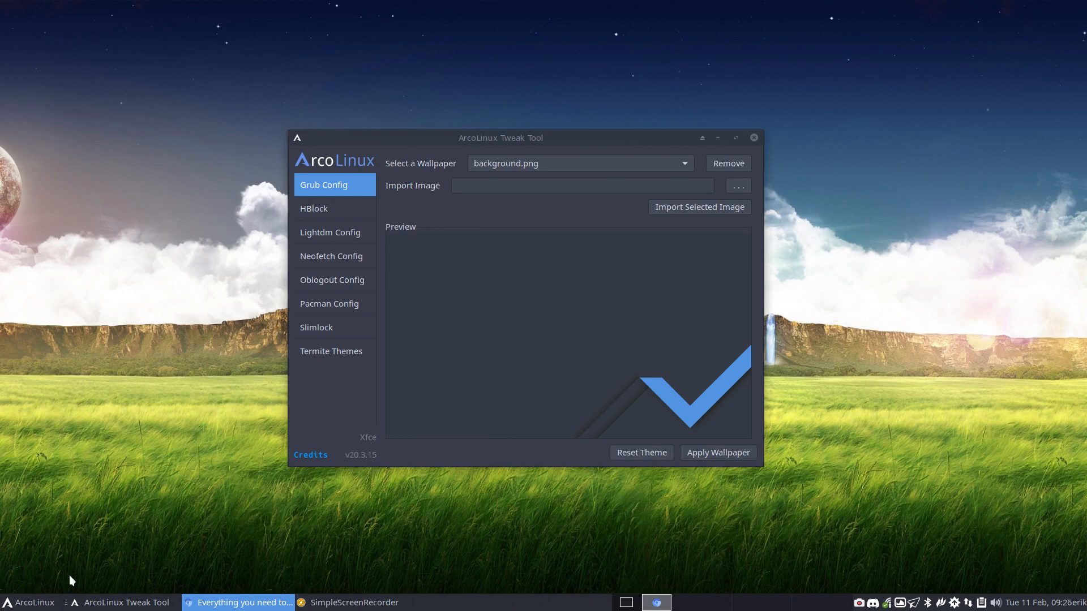
click(23, 604)
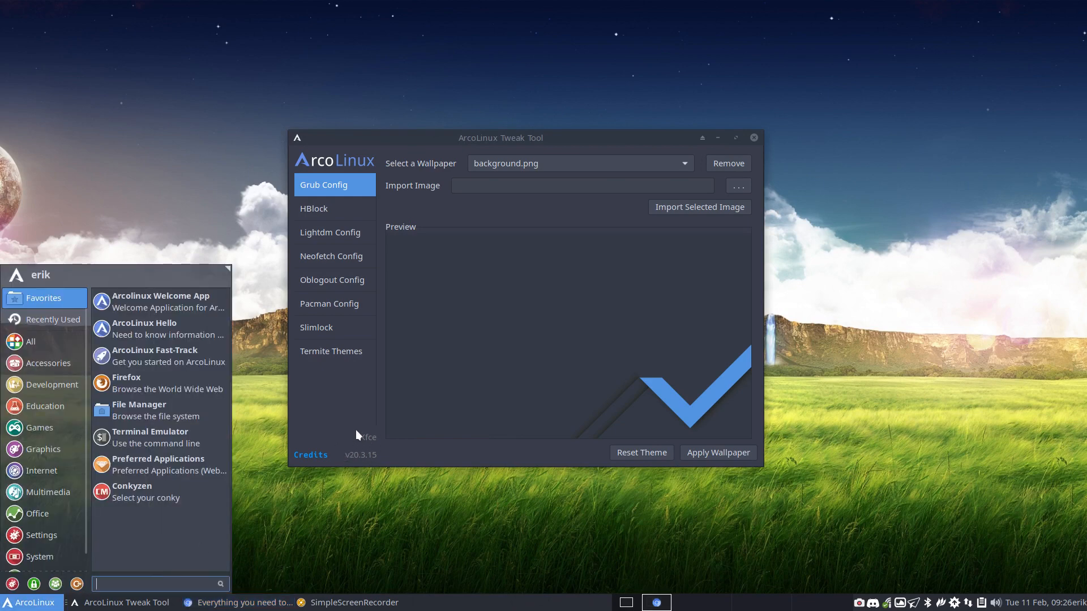
click(356, 433)
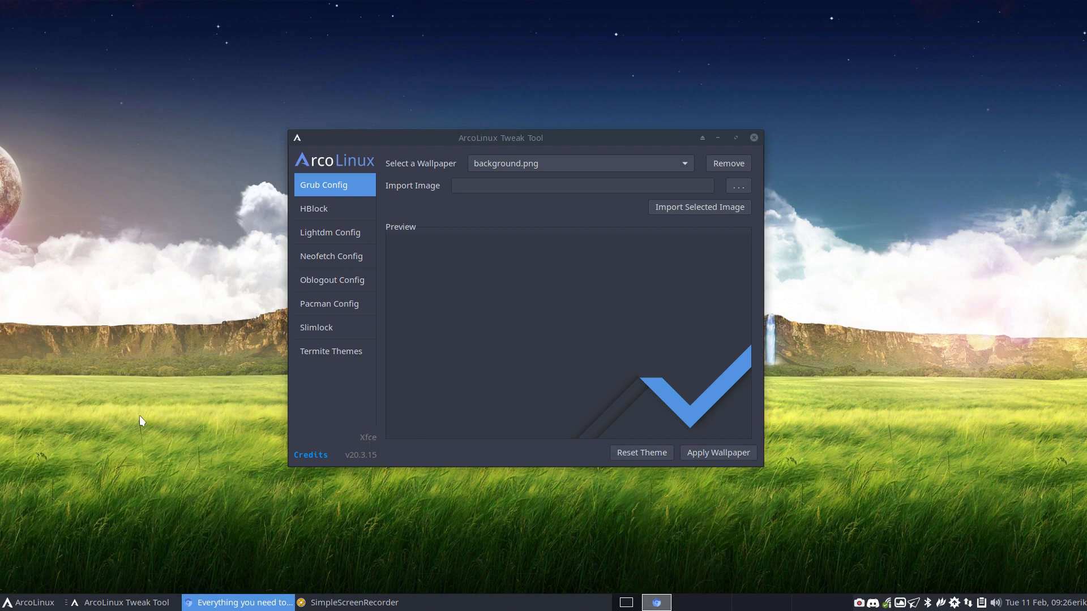
- Switch to the file manager and go to the /usr/share/xsessions folder
key(super+e)
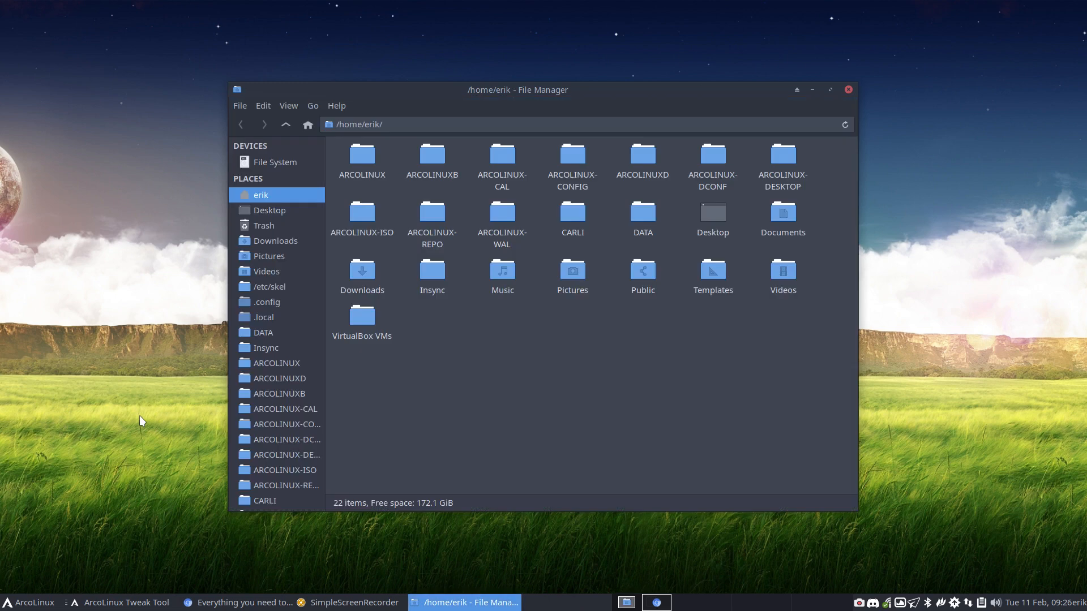
click(282, 164)
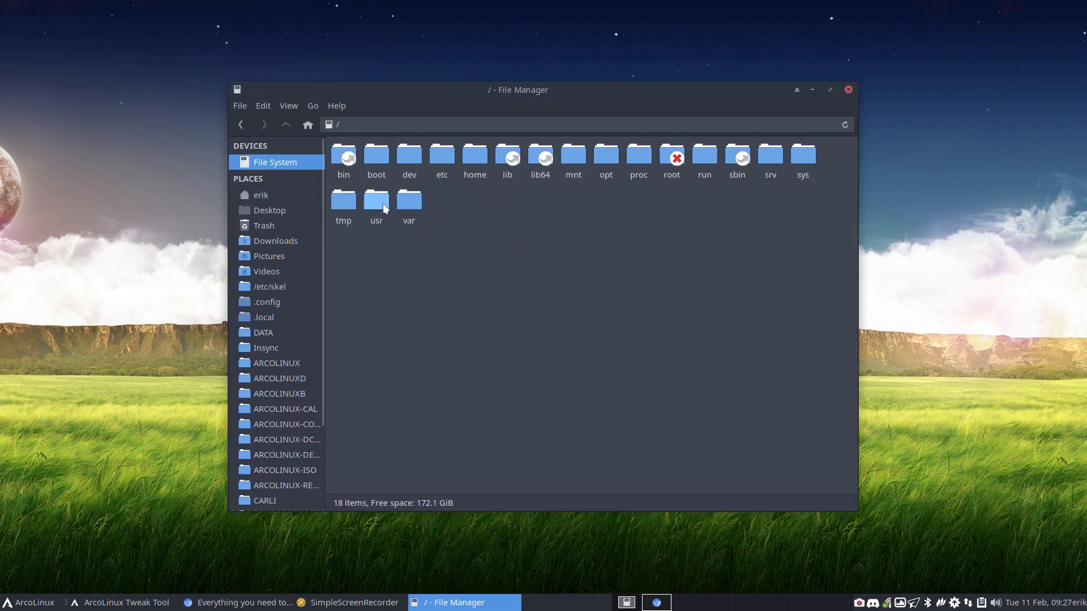
double_click(383, 203)
text(shar)
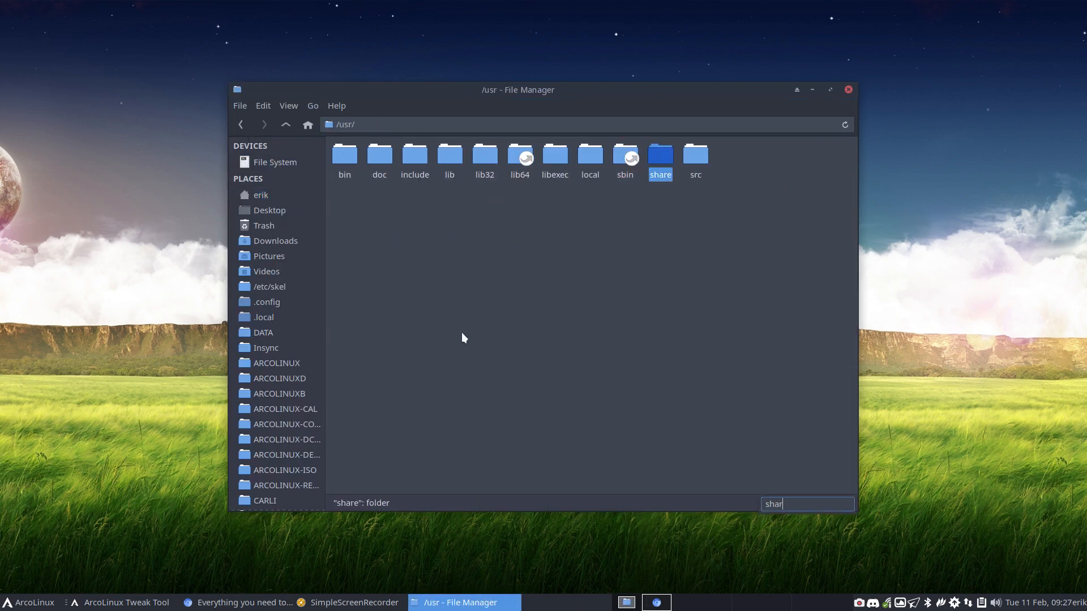
key(Return)
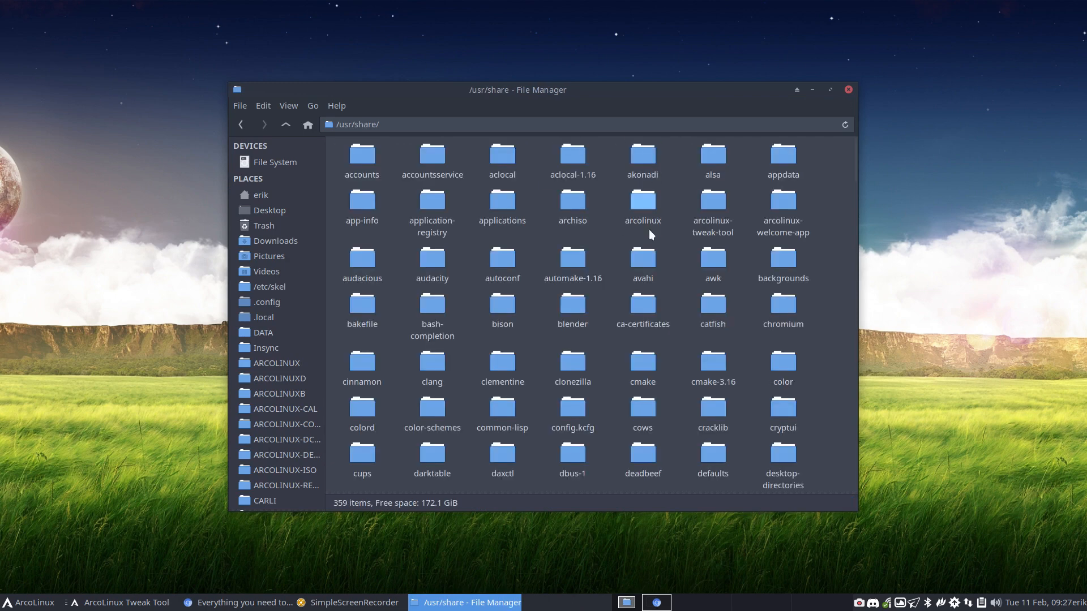
text(xs)
key(Return)
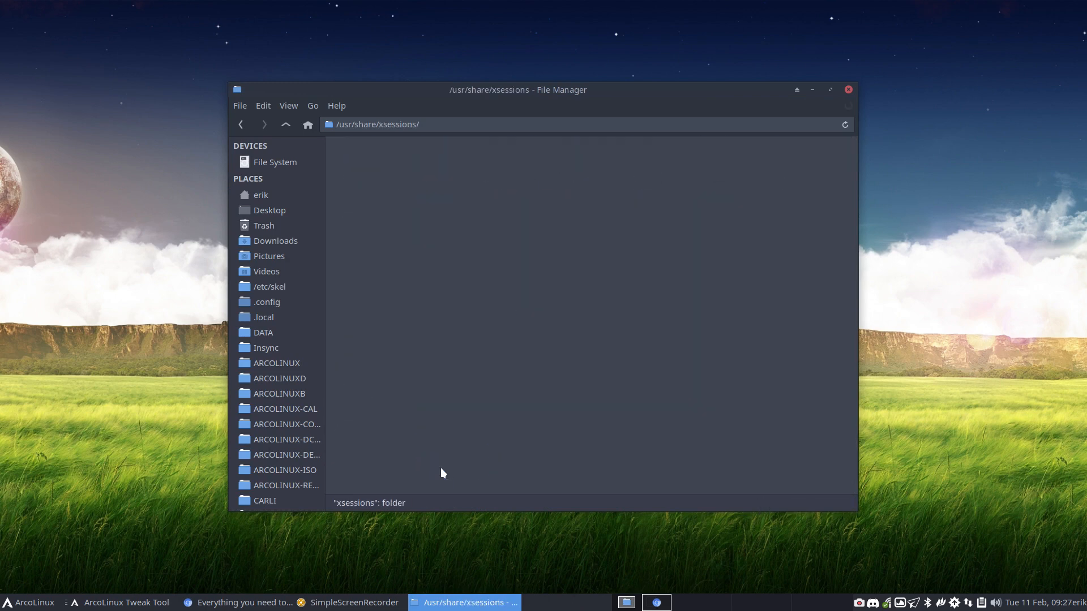
- Highlight the installed desktop session entries in the xsessions folder to review them, and close the file manager
drag(385, 206, 792, 162)
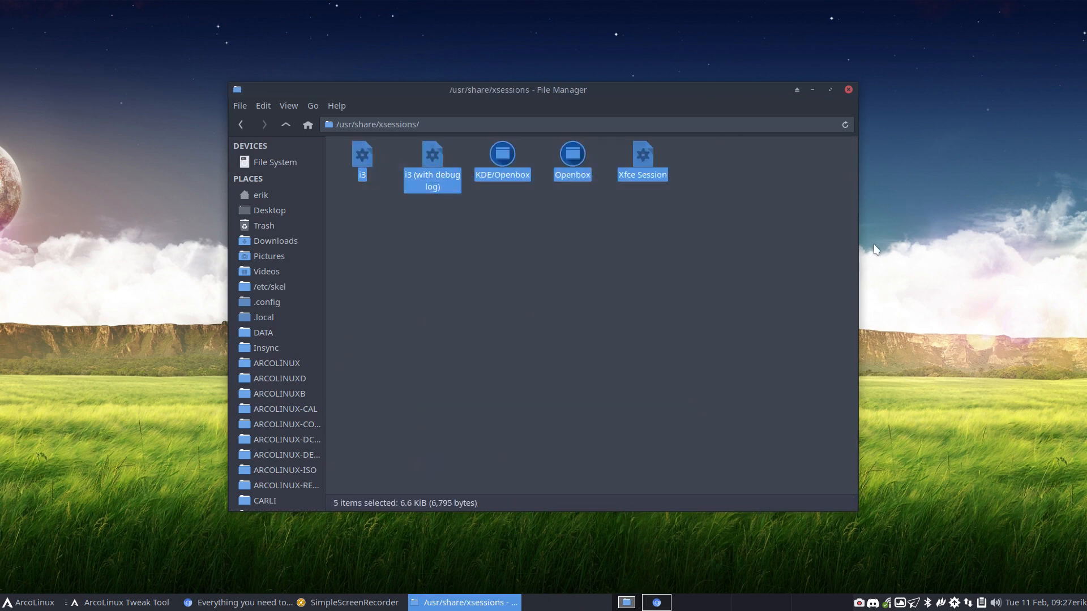
click(518, 246)
drag(345, 206, 696, 198)
click(847, 89)
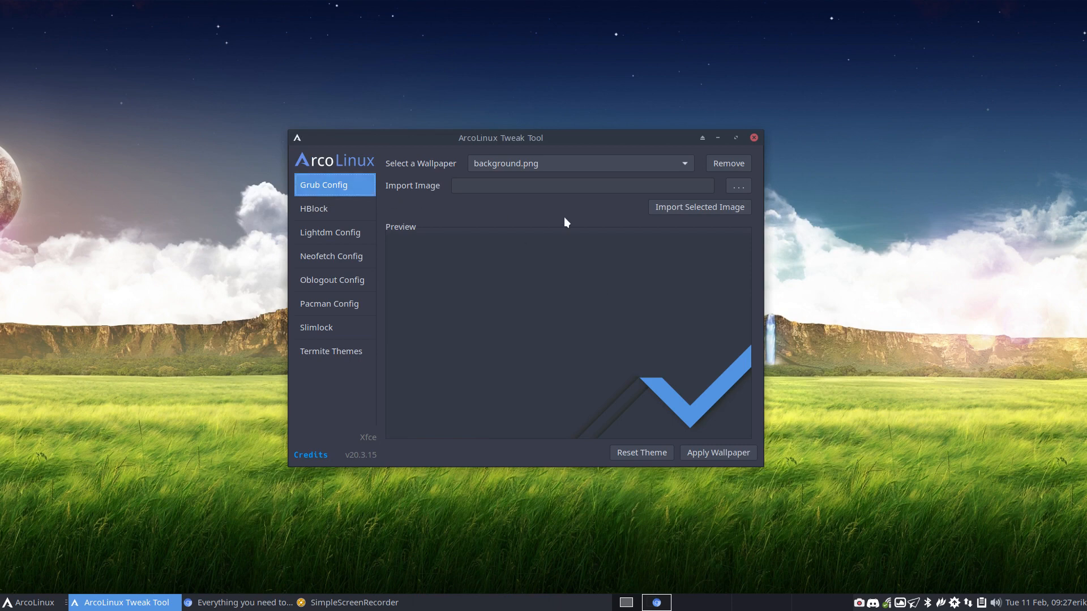
- Preview the available Grub wallpapers one by one, ending with archlinux01.png selected
click(653, 164)
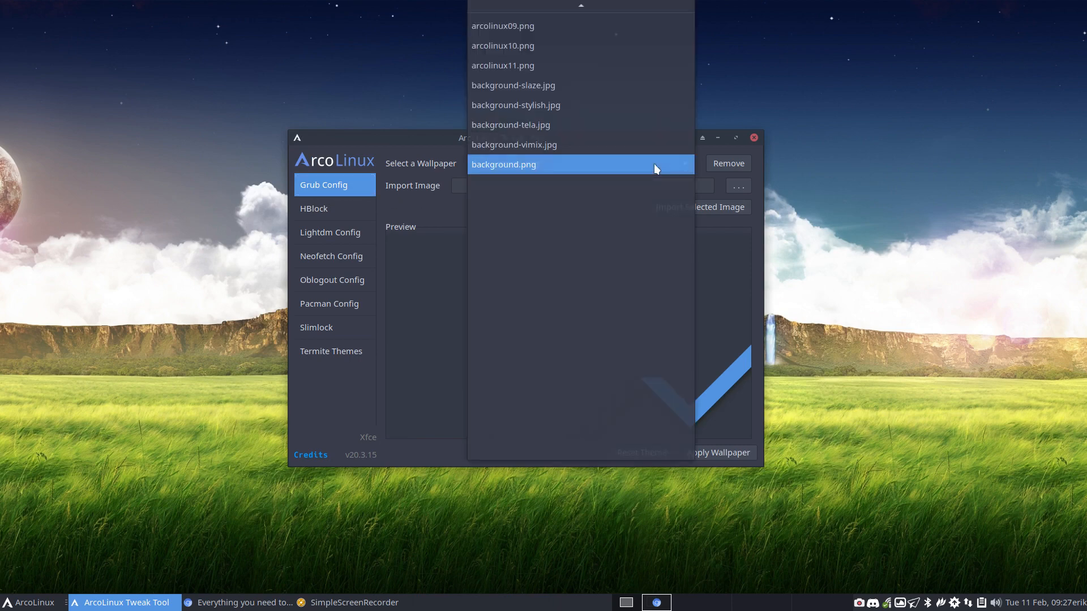
scroll(602, 145, up, 1)
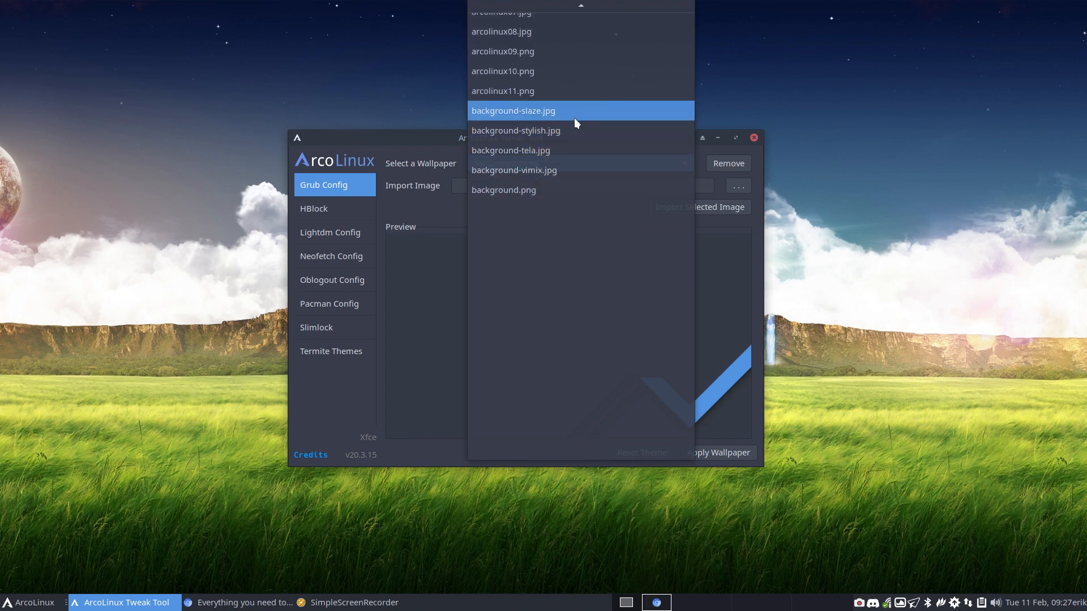
click(574, 118)
key(Down)
key(Down)
key(Down)
key(Down)
key(Down)
key(Down)
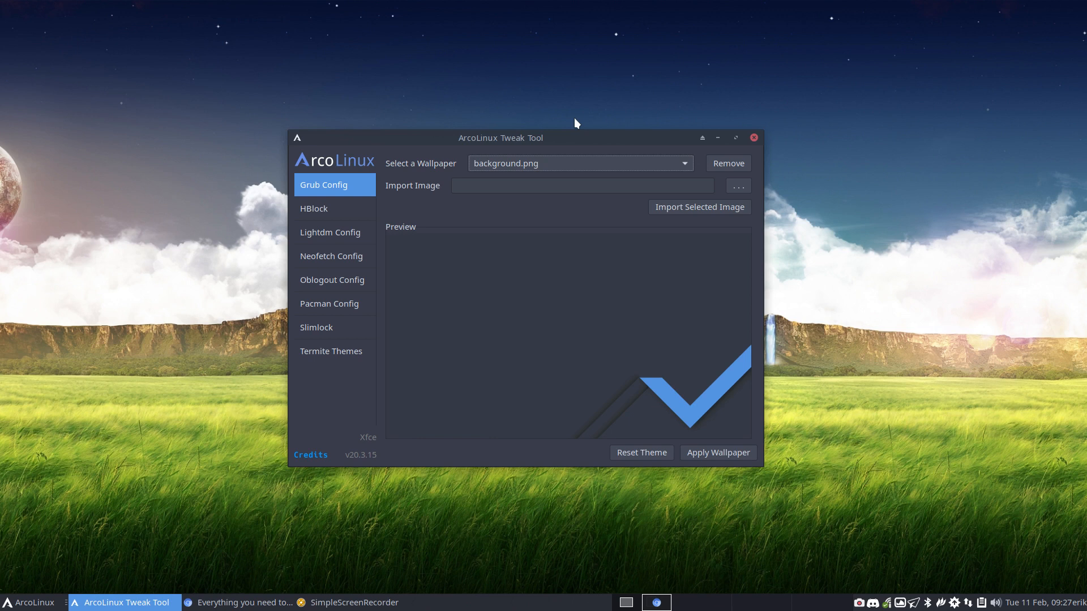
key(Up)
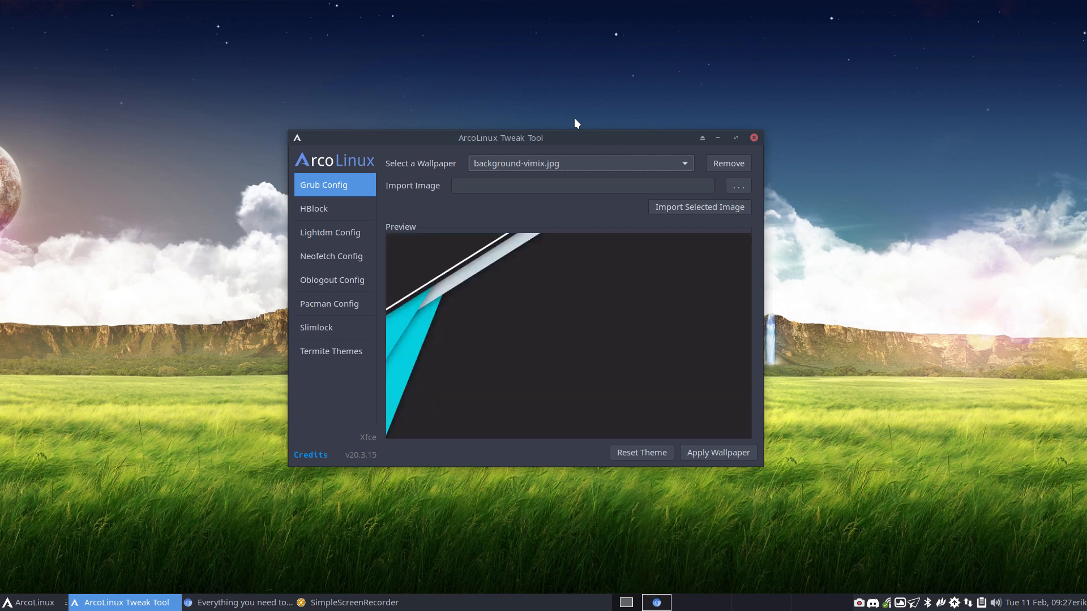
key(Up)
key(Up)
key(Up)
key(Up)
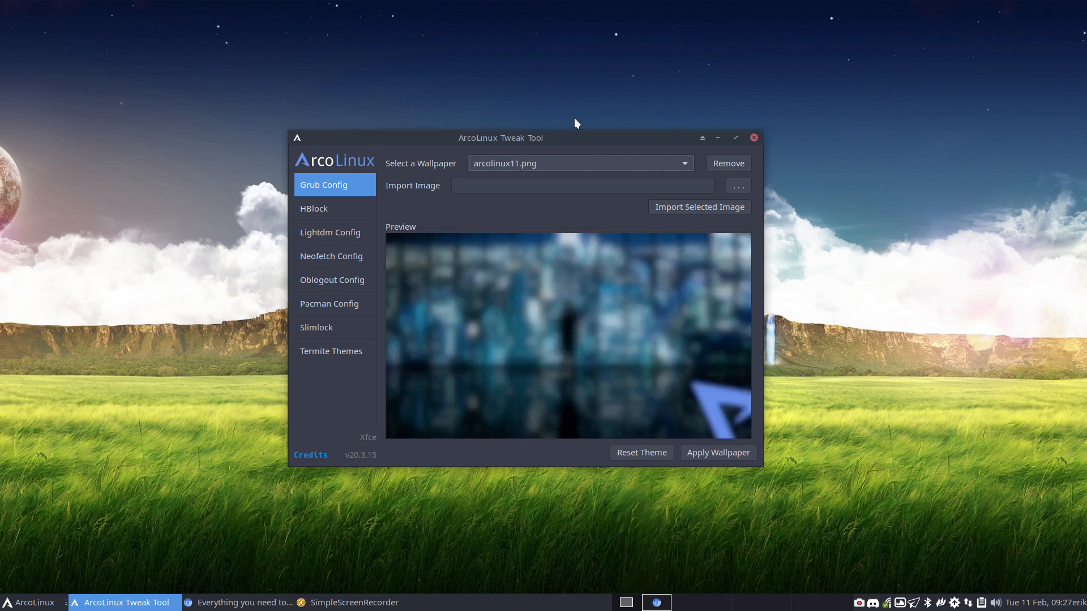
key(Up)
key(Up)
key(Up)
key(Up)
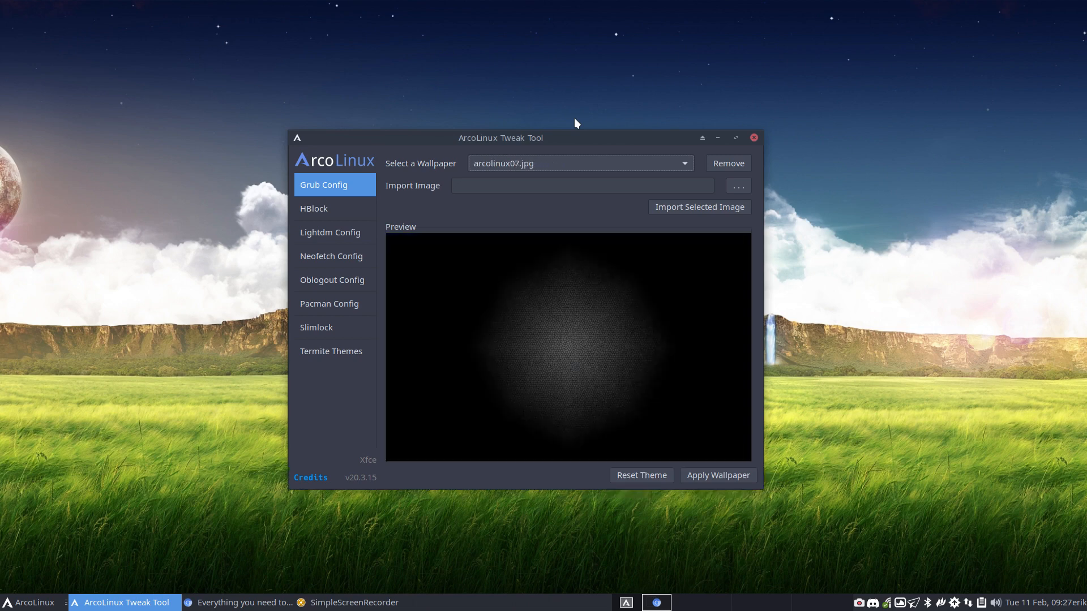
key(Up)
key(Up)
key(Up)
key(Up)
key(Up)
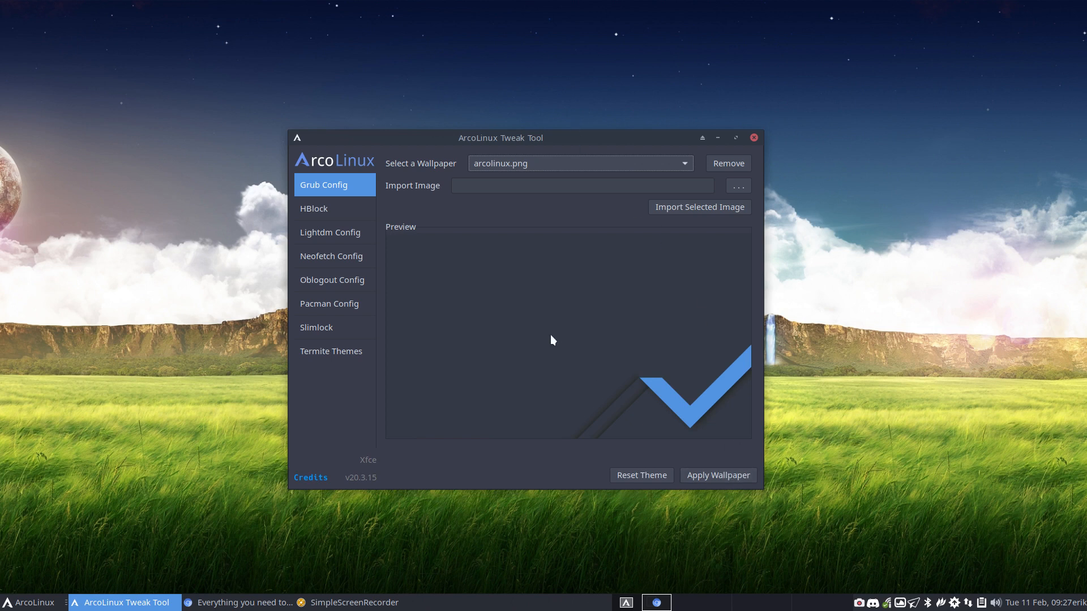
key(Up)
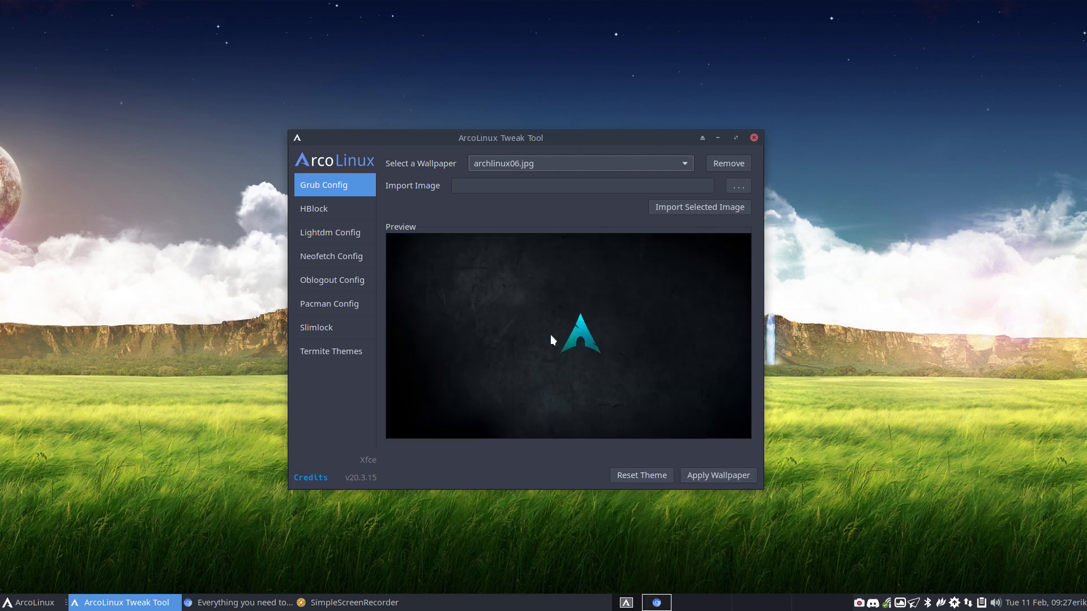
key(Up)
key(Up)
key(Up)
key(Up)
key(Up)
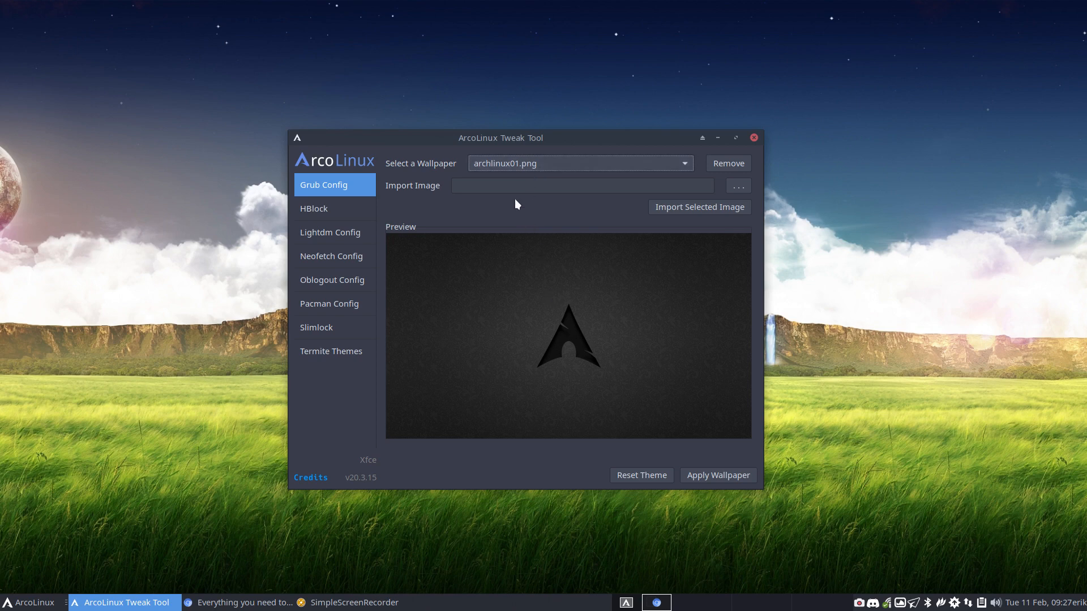
- Review the full list of Grub wallpapers without changing the selection, and place the cursor in the Import Image field
click(507, 167)
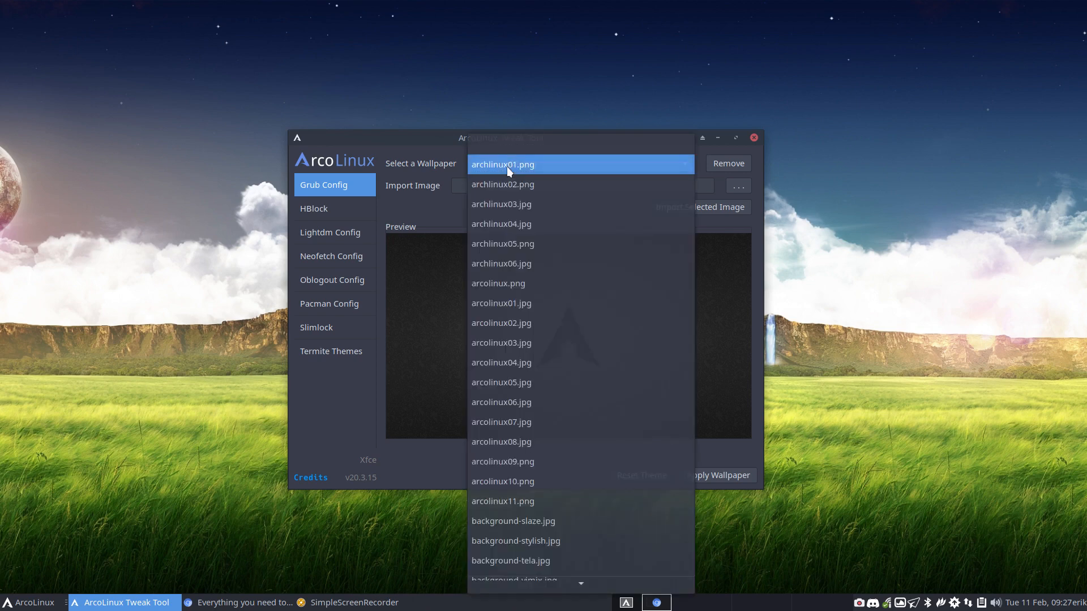
click(451, 205)
click(494, 187)
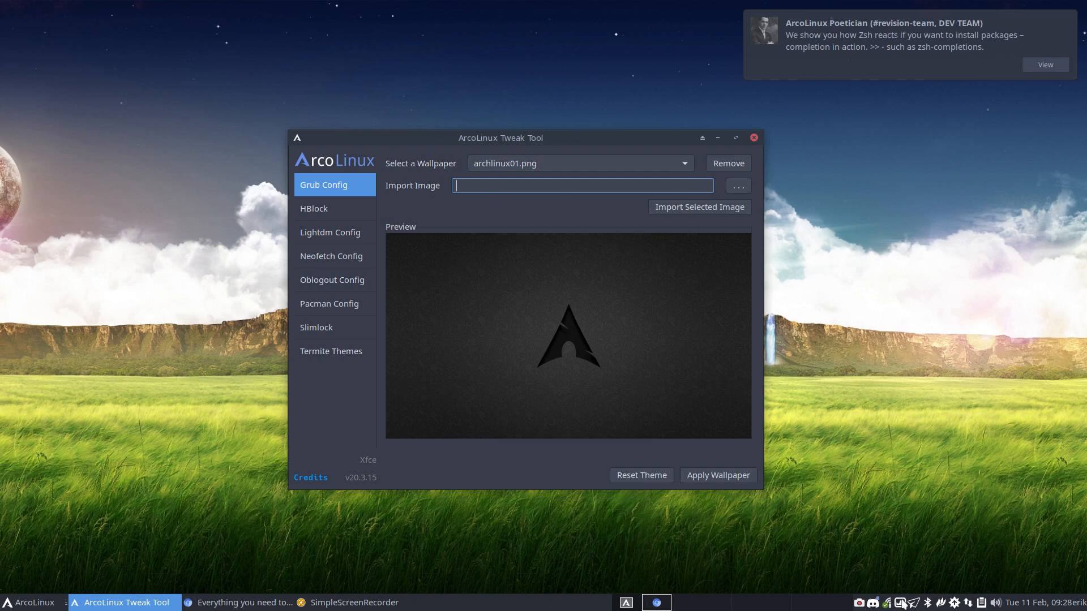
- Quit the Discord and Telegram chat applications running in the background
right_click(874, 605)
click(894, 582)
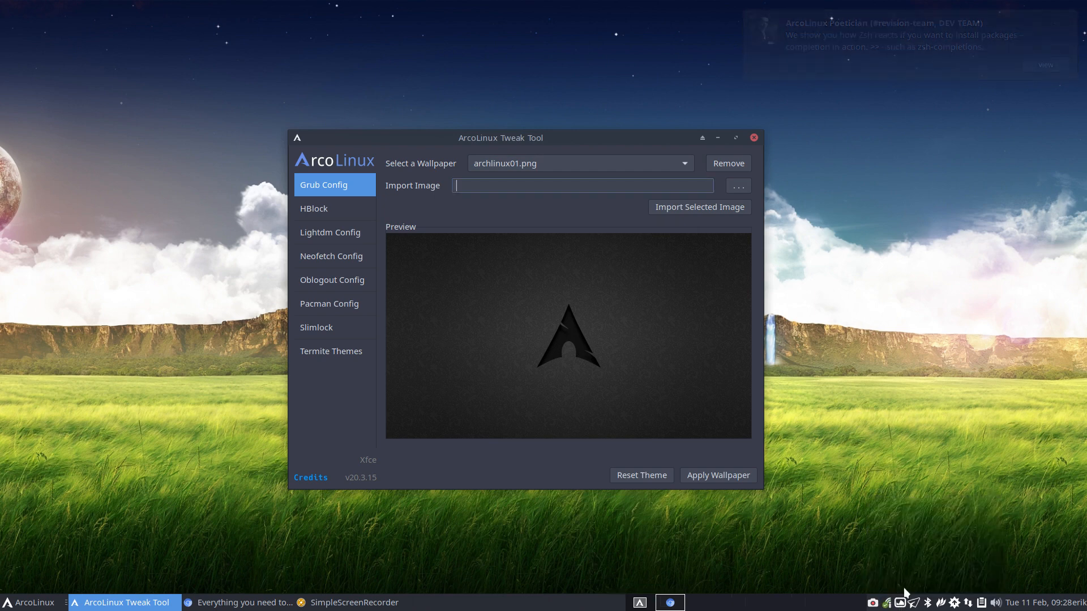
right_click(914, 603)
click(926, 594)
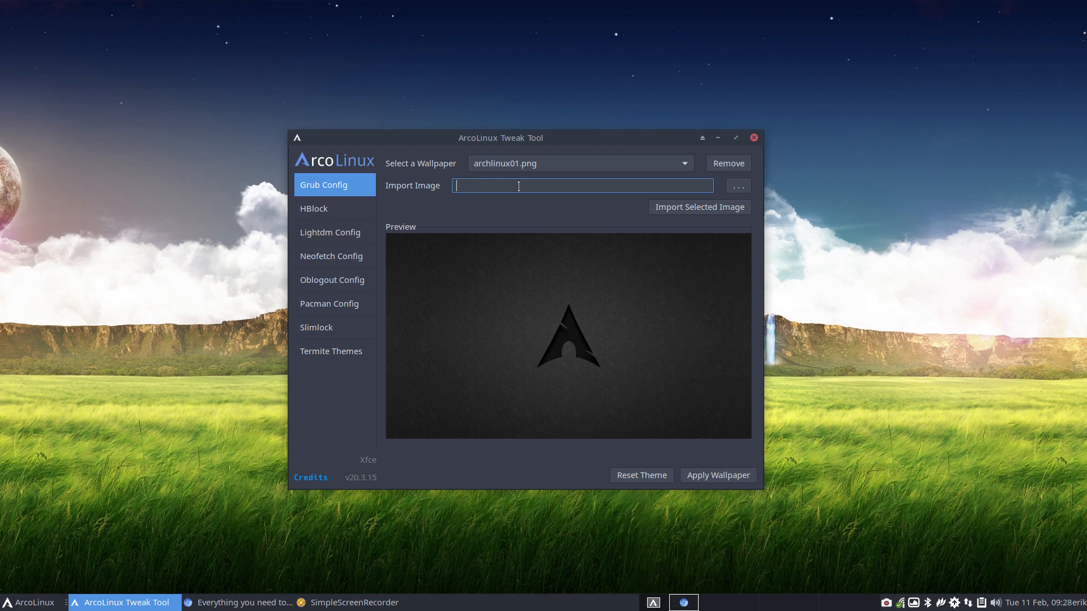
click(737, 191)
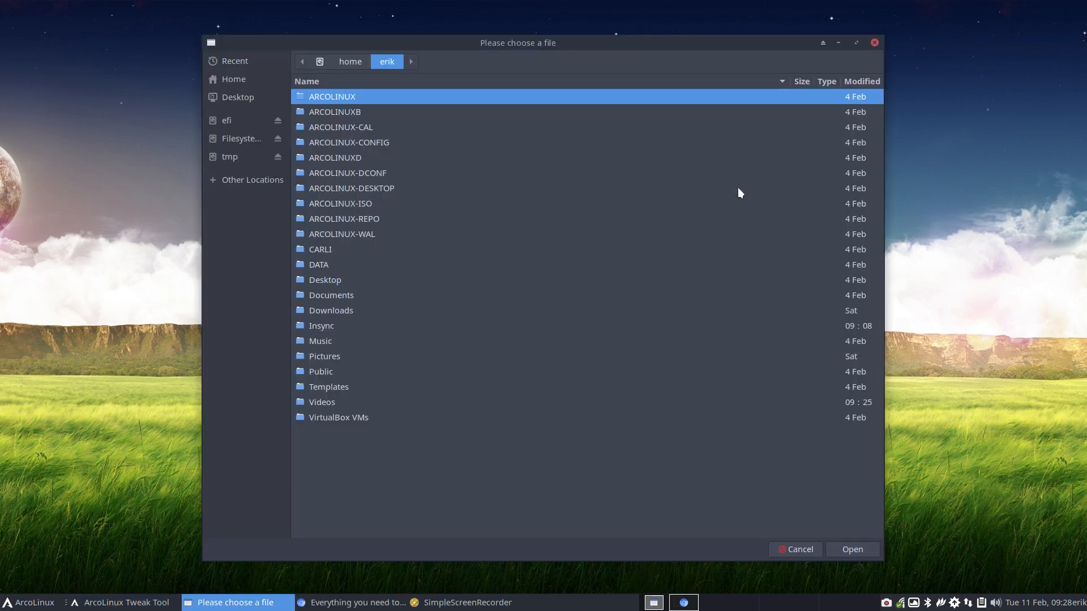
double_click(342, 327)
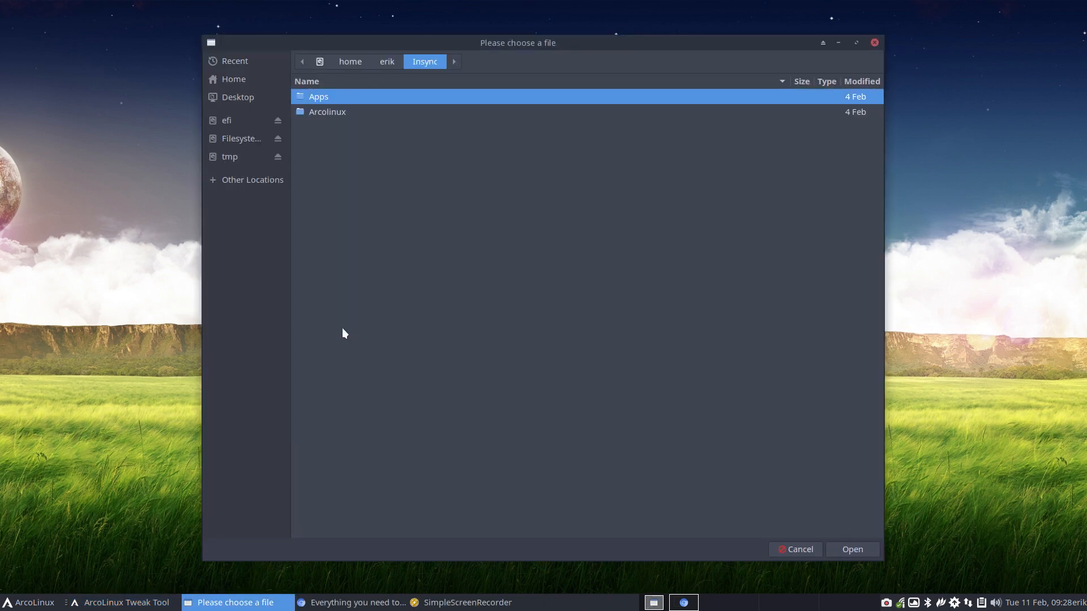
double_click(346, 101)
double_click(334, 112)
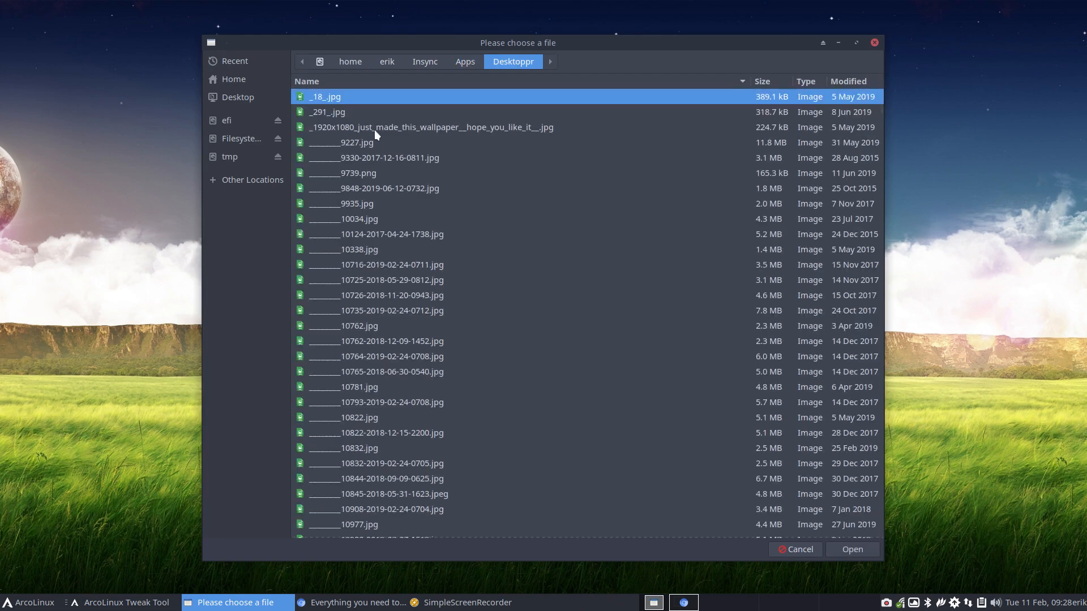
scroll(387, 324, down, 5)
scroll(387, 324, down, 15)
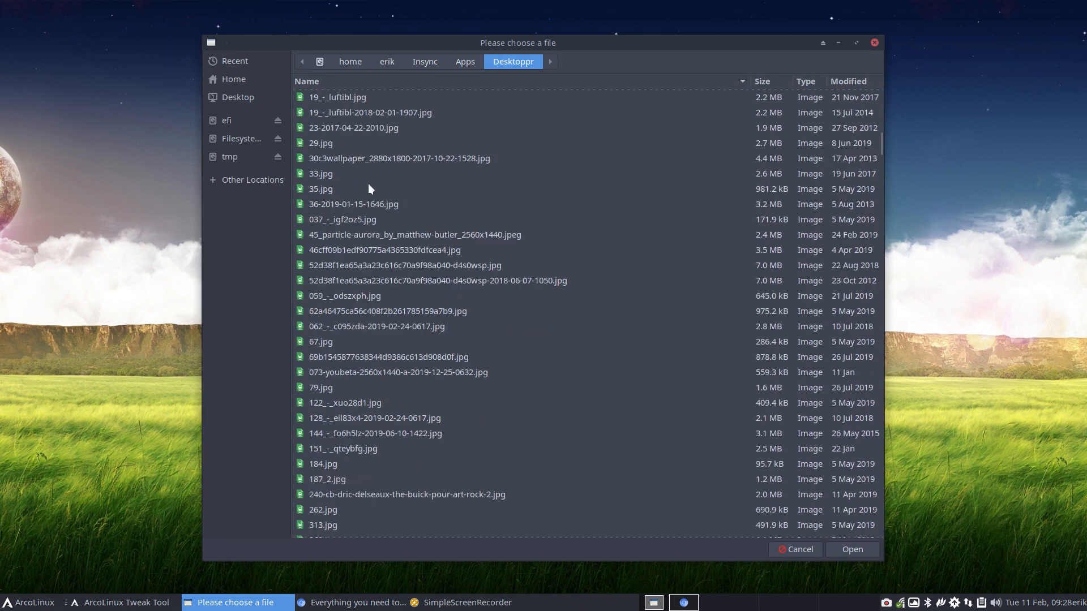
click(461, 158)
click(855, 550)
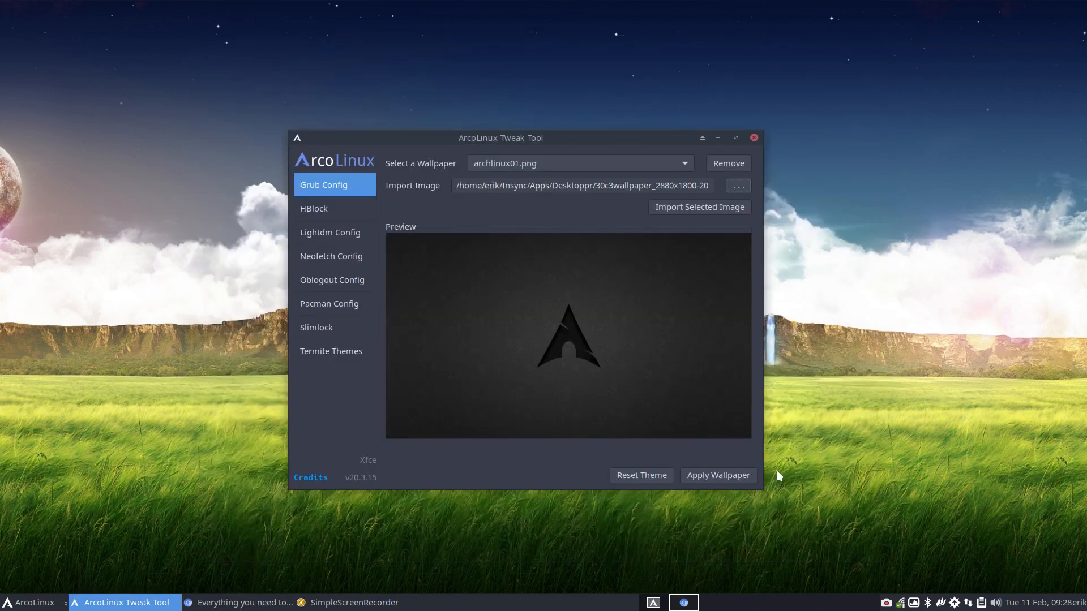
click(704, 208)
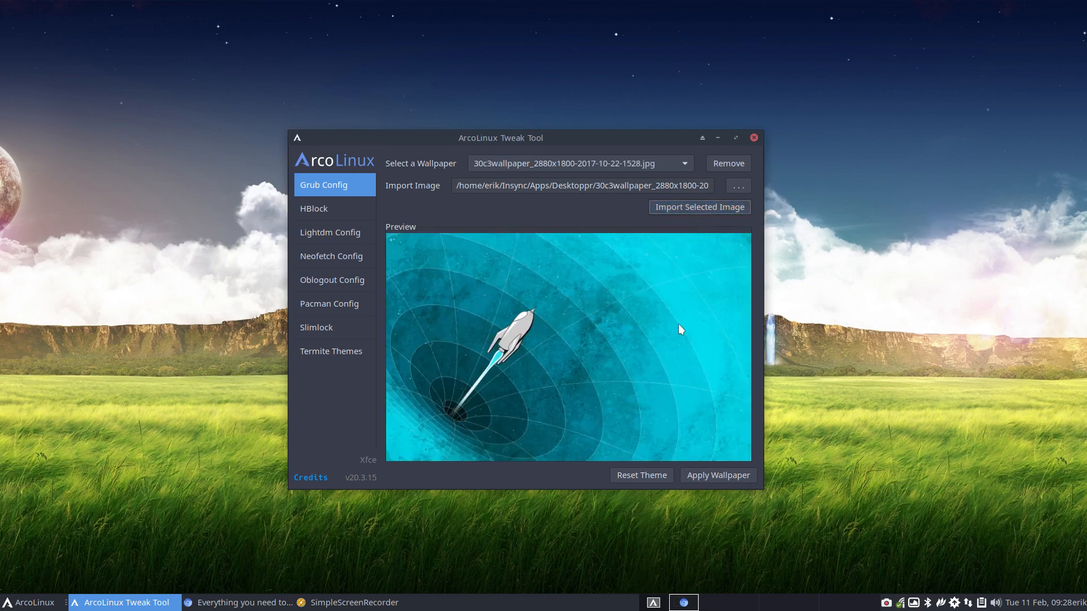
click(708, 476)
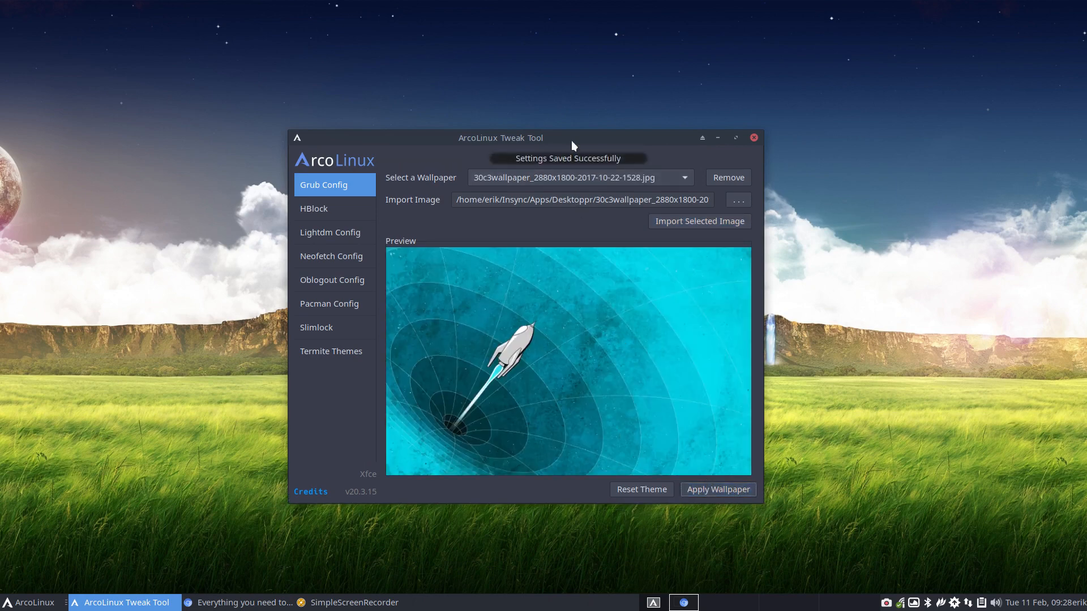
- Move the Tweak Tool window aside, switch to the file manager and go to /boot/grub/themes/Vimix
drag(572, 140, 881, 102)
right_click(218, 205)
click(257, 213)
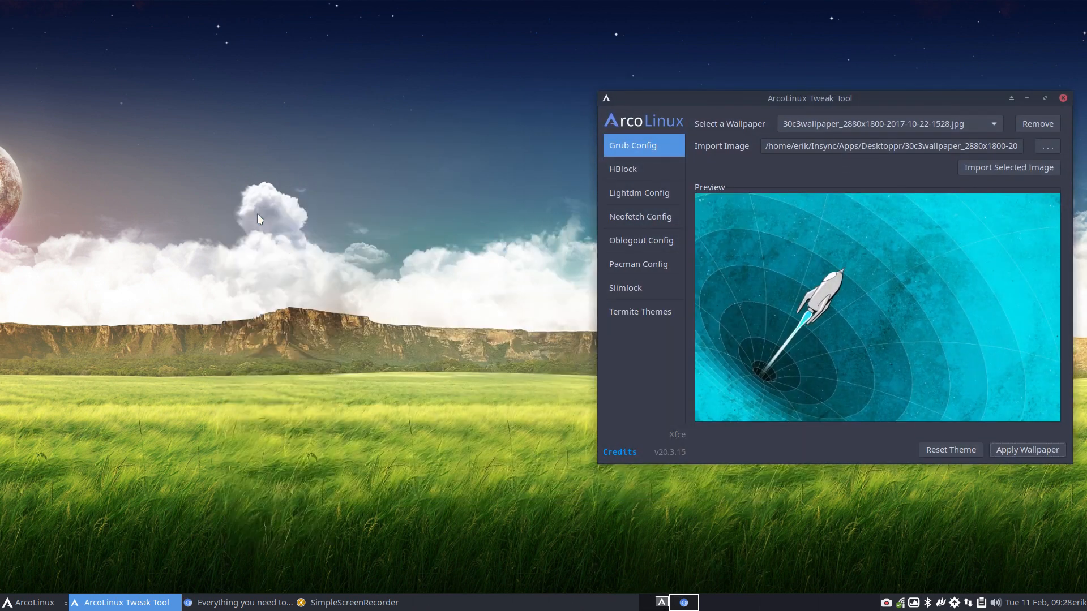
click(281, 163)
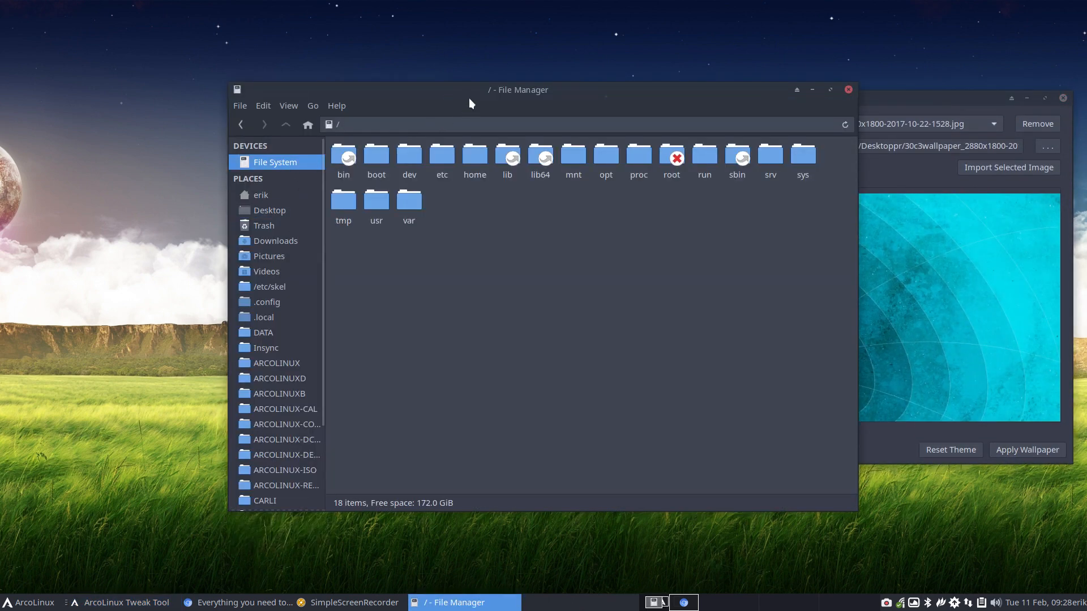
drag(468, 98, 278, 101)
double_click(185, 159)
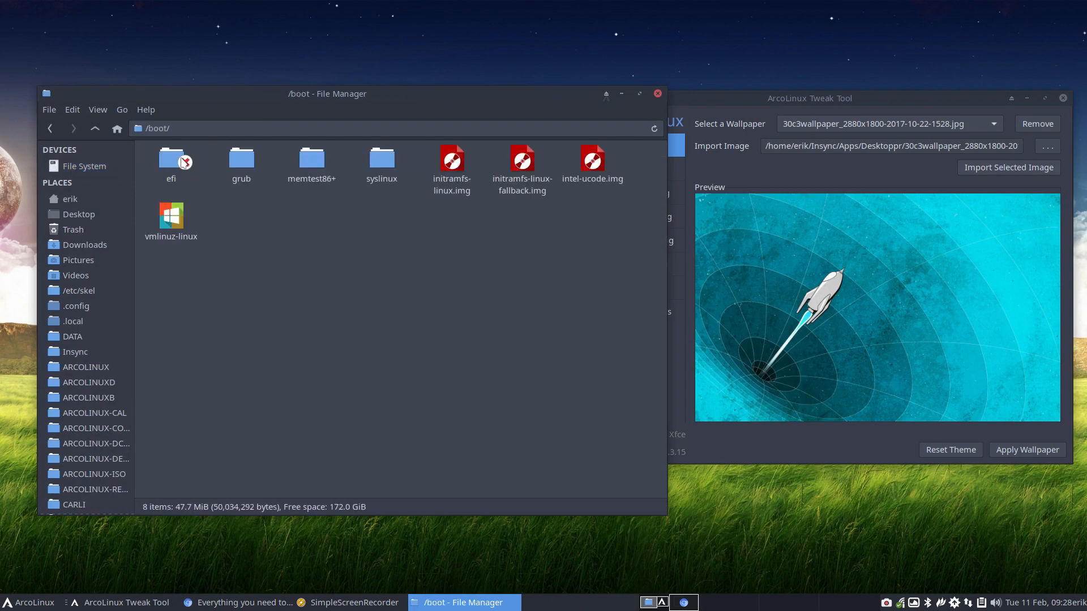
double_click(249, 163)
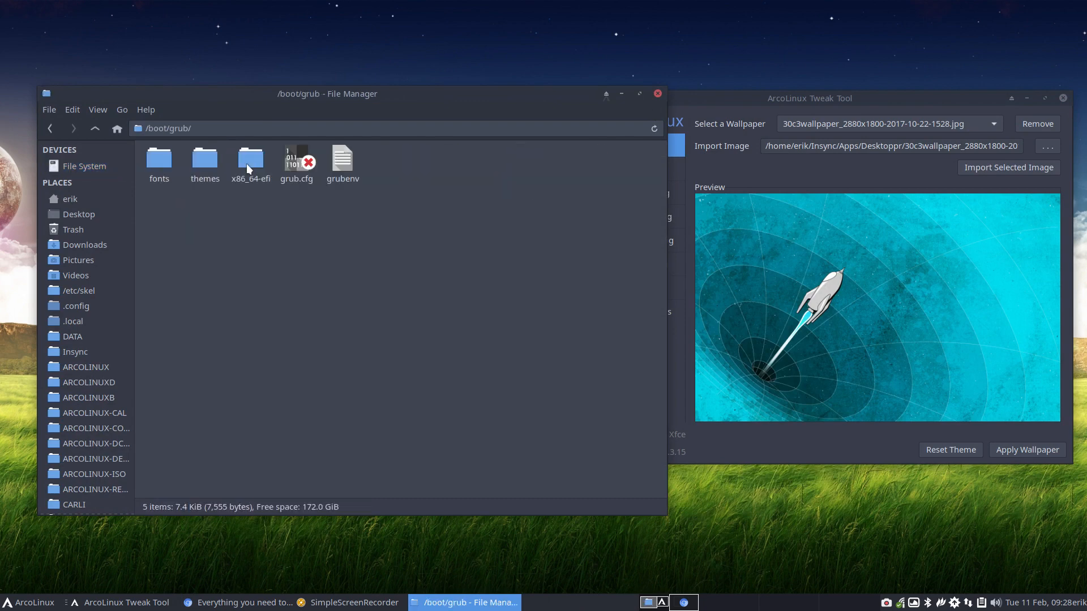
double_click(205, 161)
double_click(202, 162)
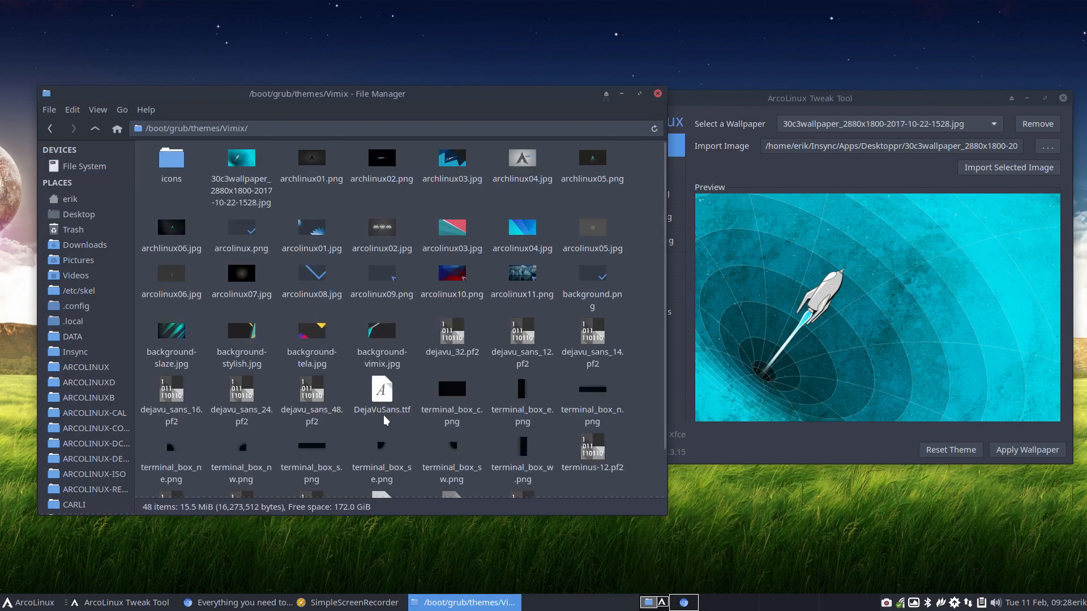
- Locate theme.txt among the files in the Vimix theme folder
scroll(383, 416, down, 2)
click(390, 459)
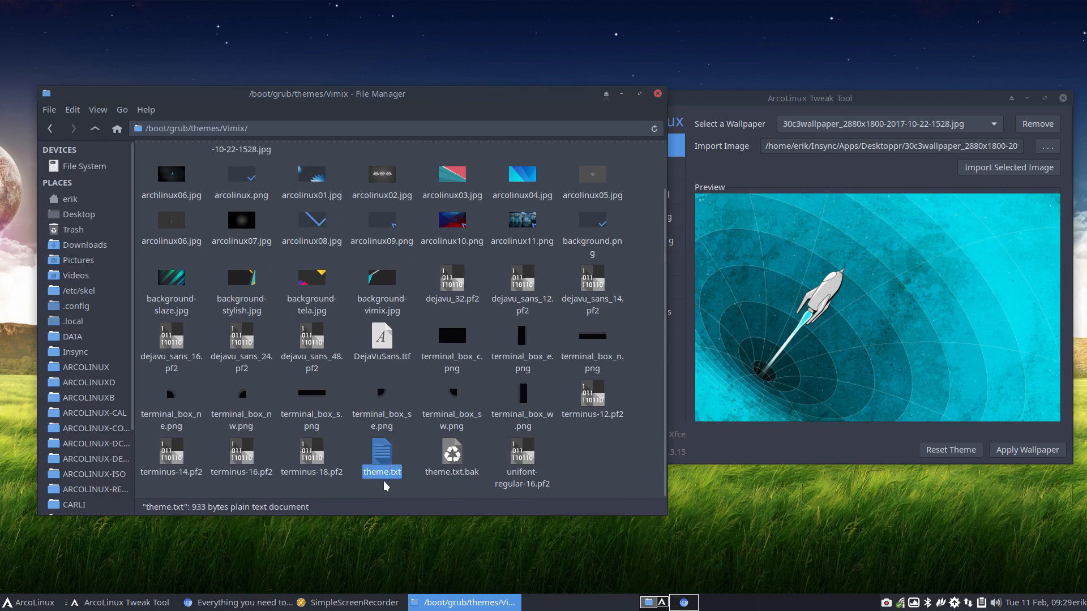
click(414, 463)
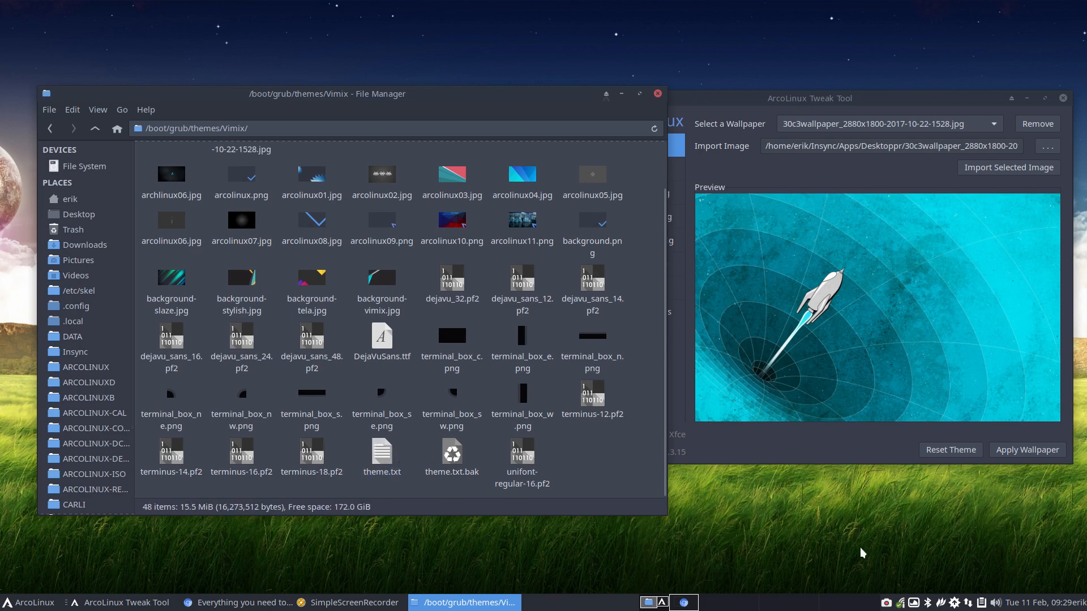
- Switch to the pamac package manager and search for "arcolinux-grub"
click(967, 603)
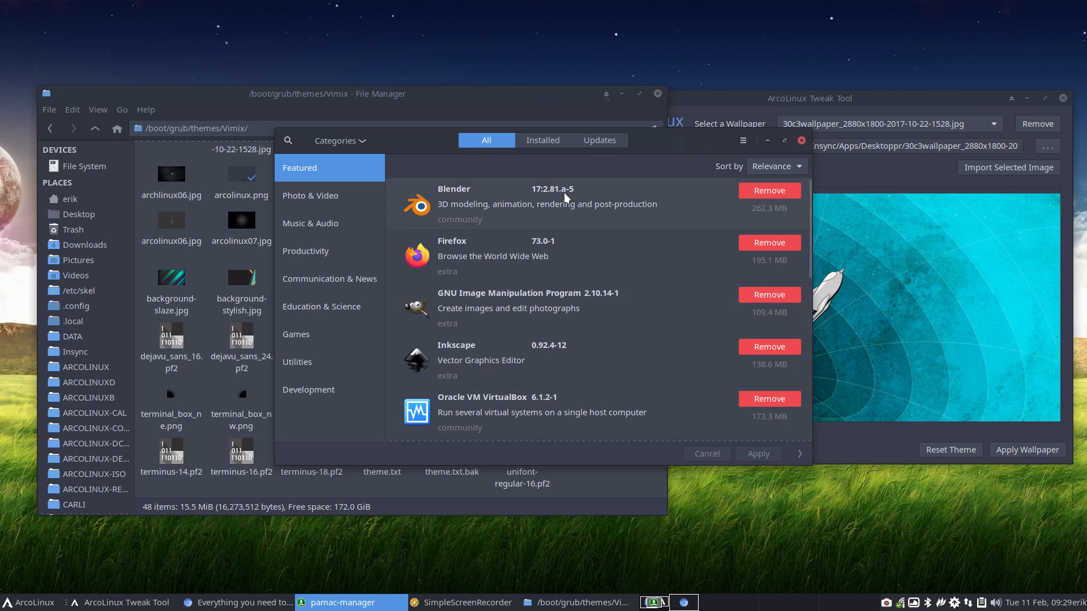
key(ctrl+f)
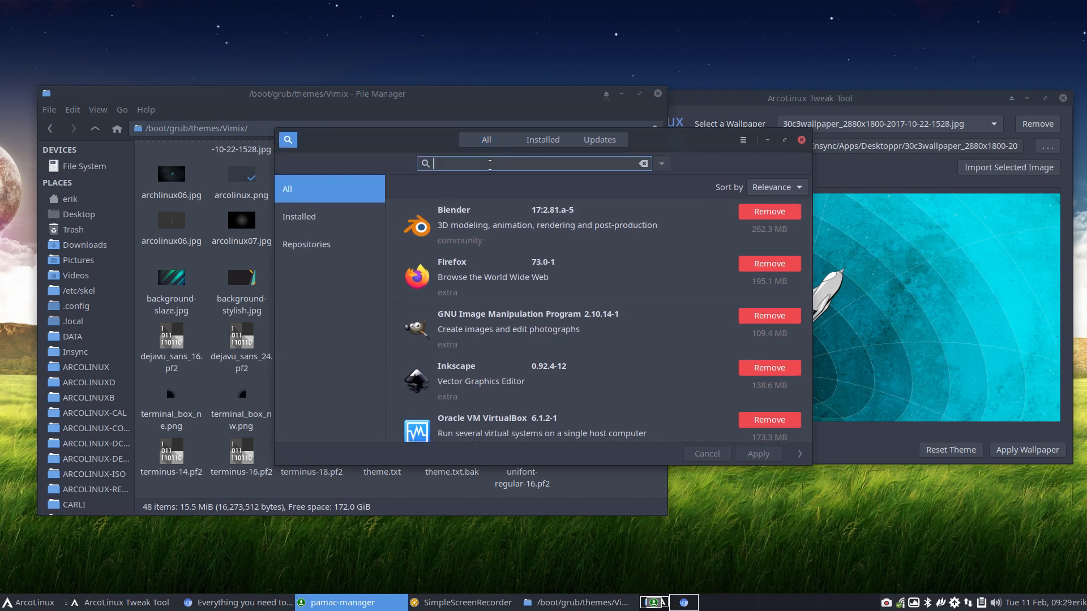
text(arcolinux-grub-v)
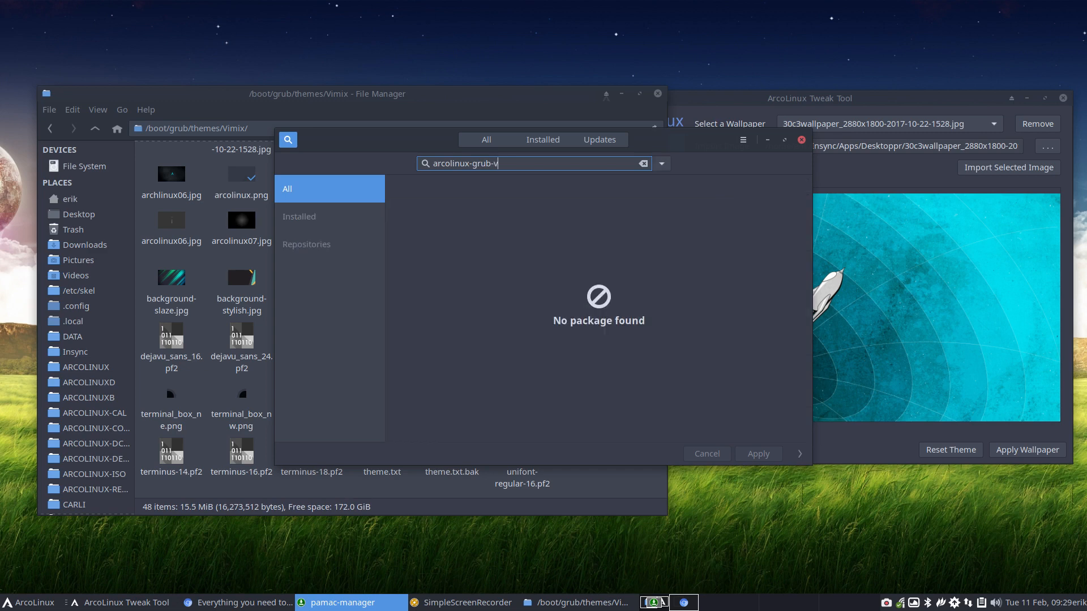
key(BackSpace)
key(BackSpace)
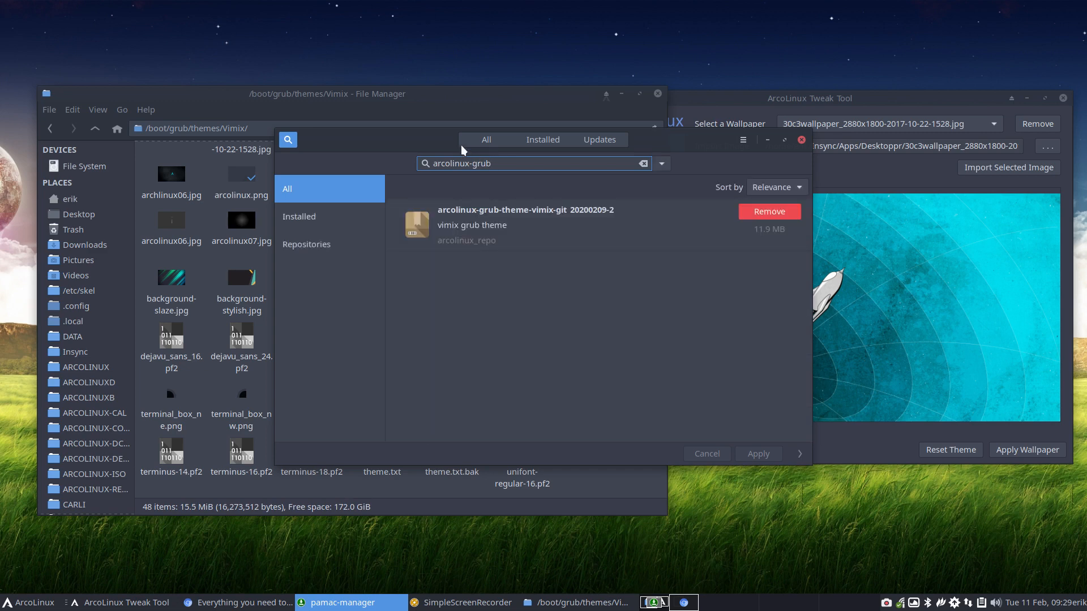
- Review the installed files list of the arcolinux-grub-theme-vimix-git package, and close the package manager
click(516, 231)
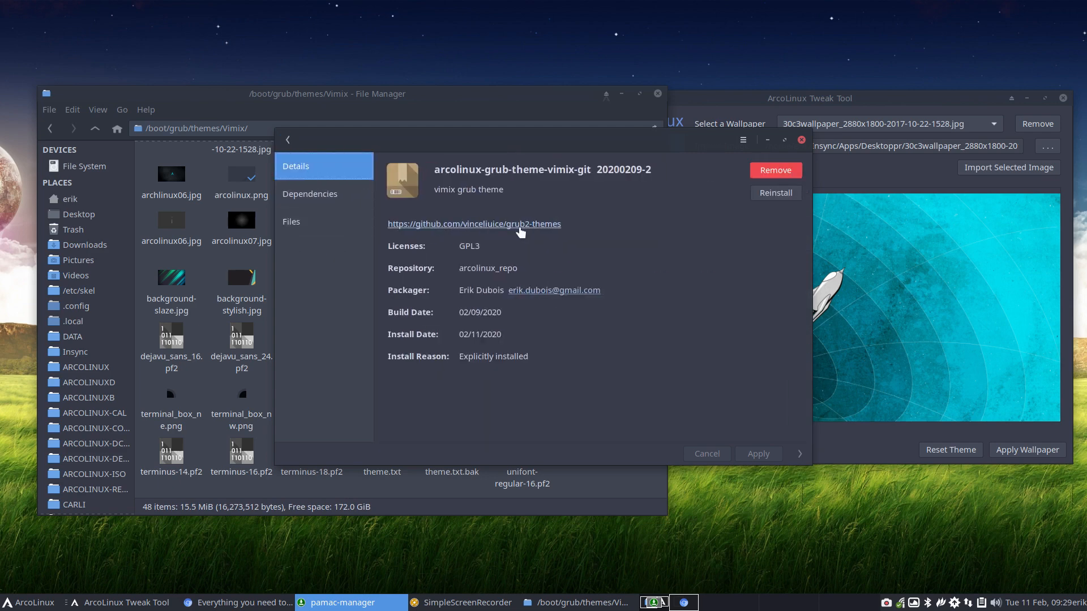
click(339, 224)
scroll(462, 262, down, 10)
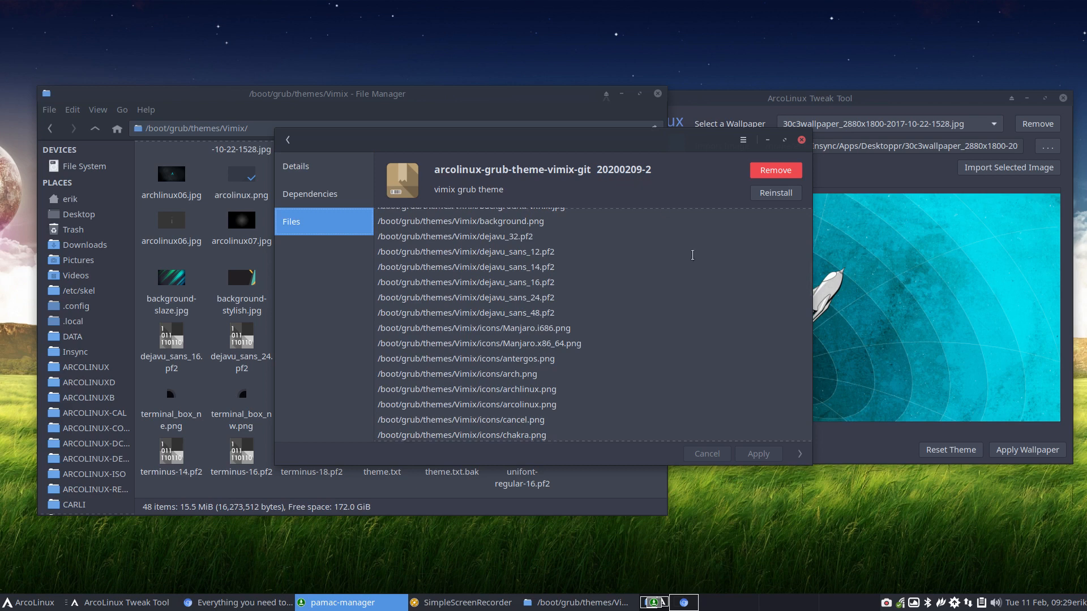
click(1033, 603)
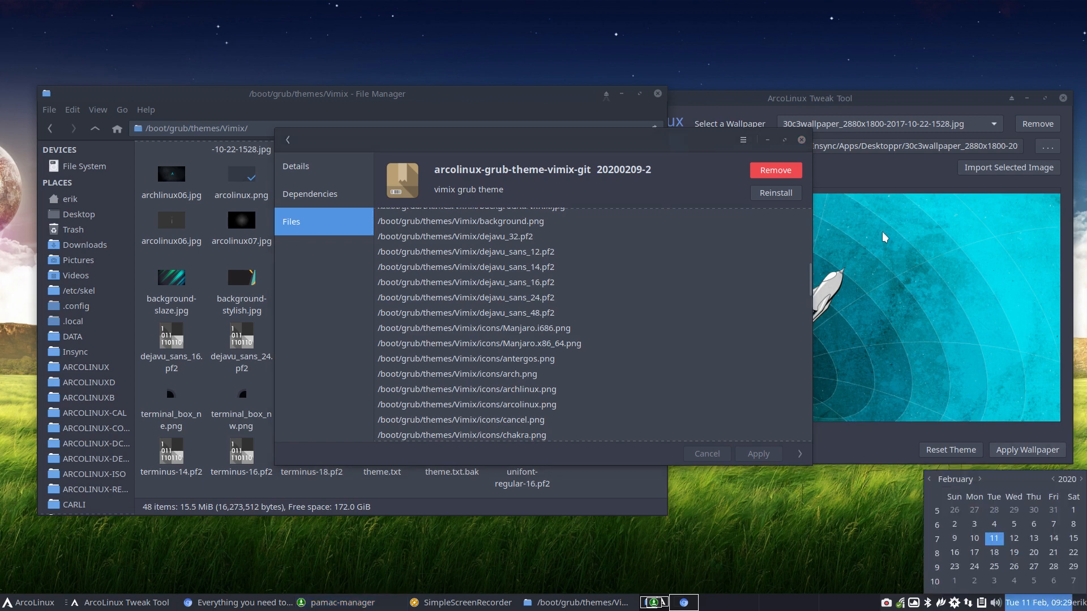
click(804, 142)
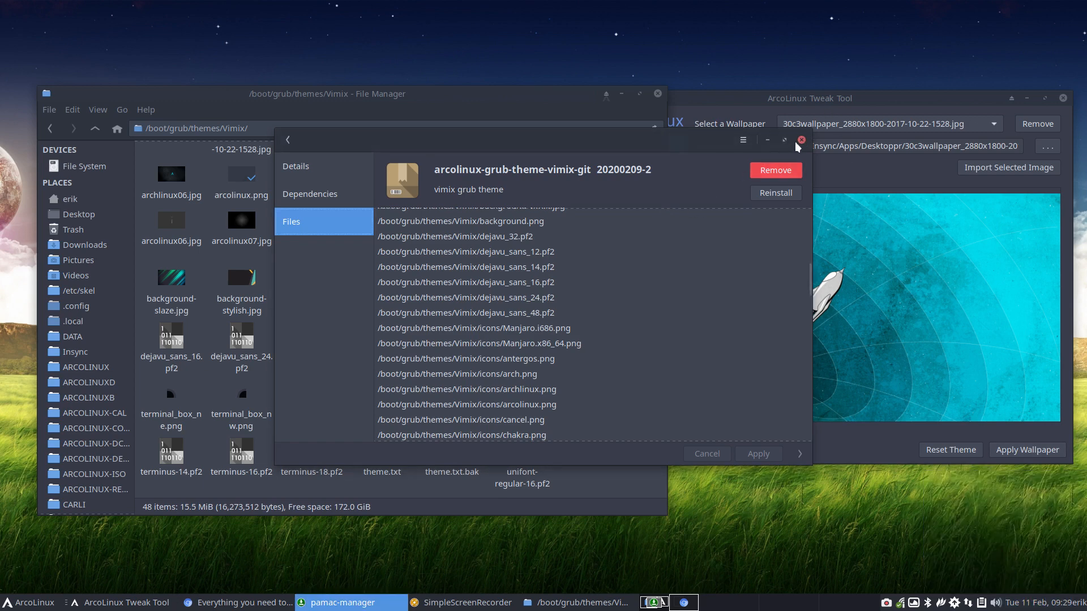
click(802, 140)
- Open theme.txt from the Vimix folder in Sublime Text, enlarge the text and highlight the desktop-image file name
click(396, 229)
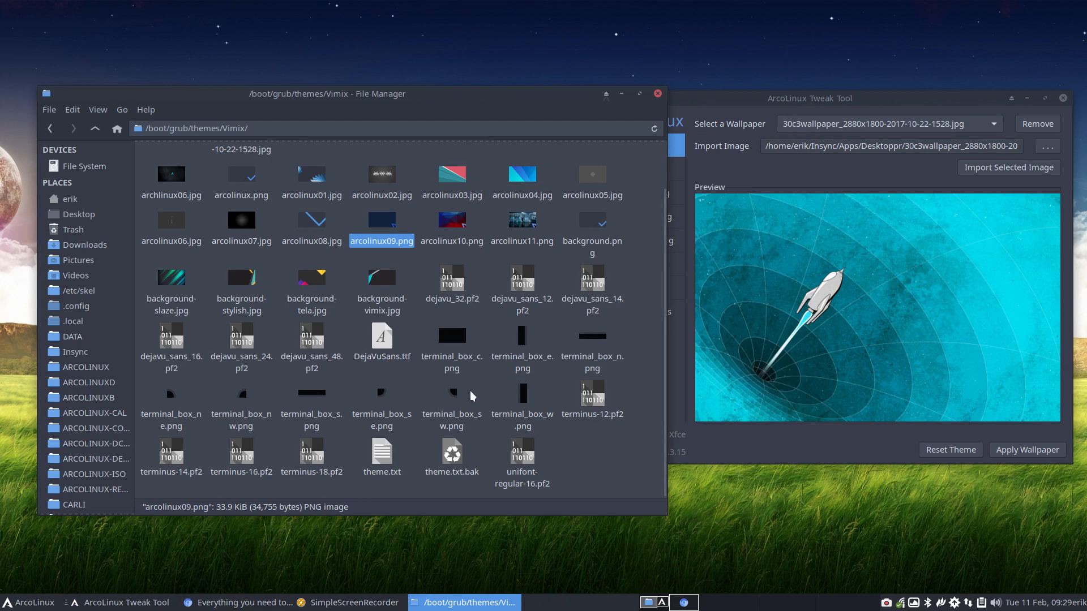
double_click(382, 453)
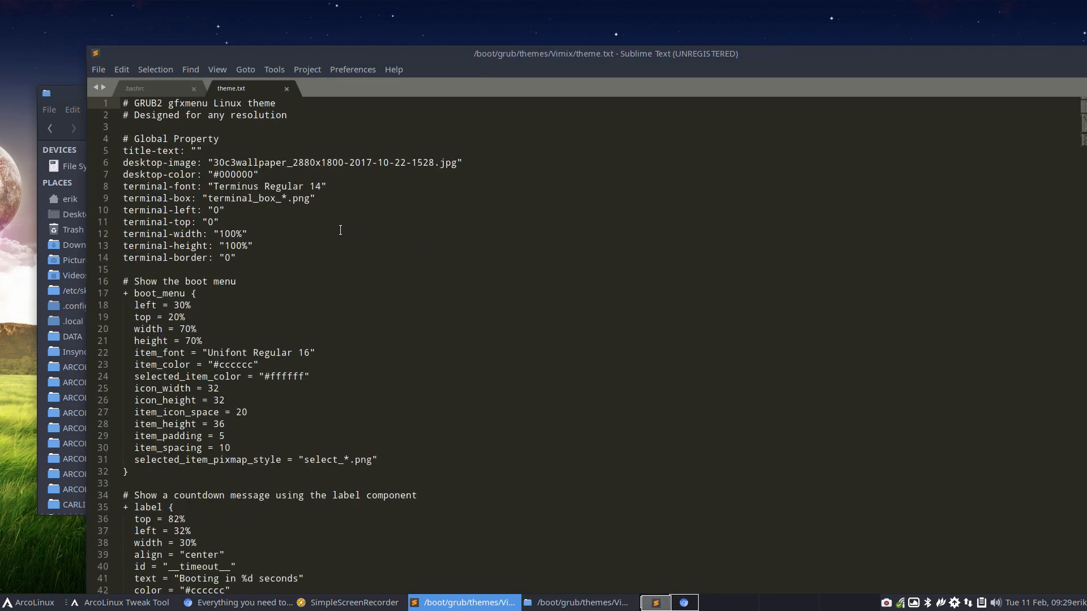
key(ctrl+equal)
click(229, 175)
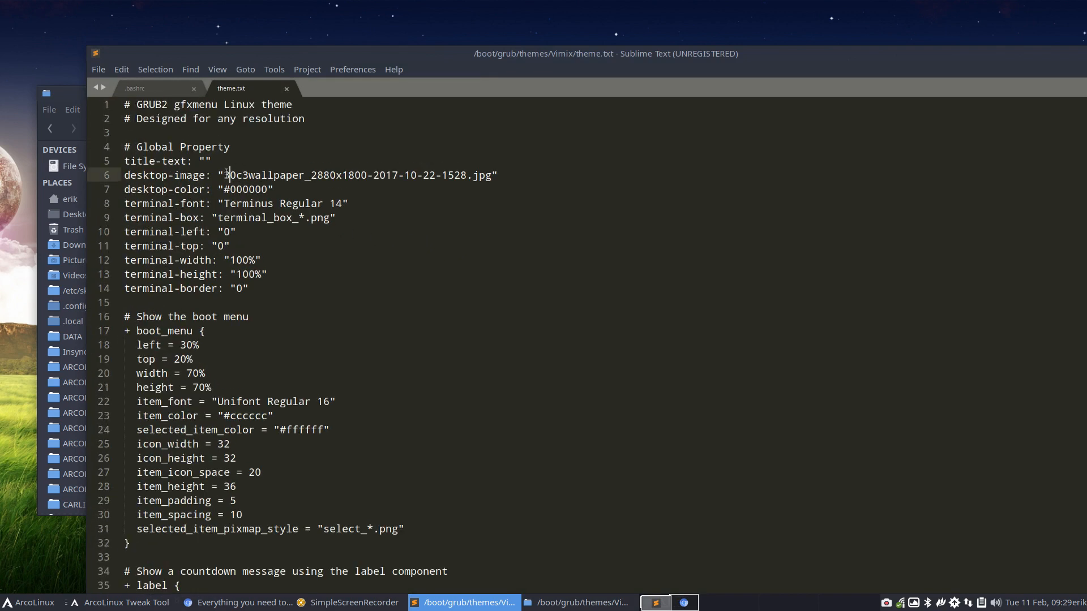
drag(224, 175, 506, 173)
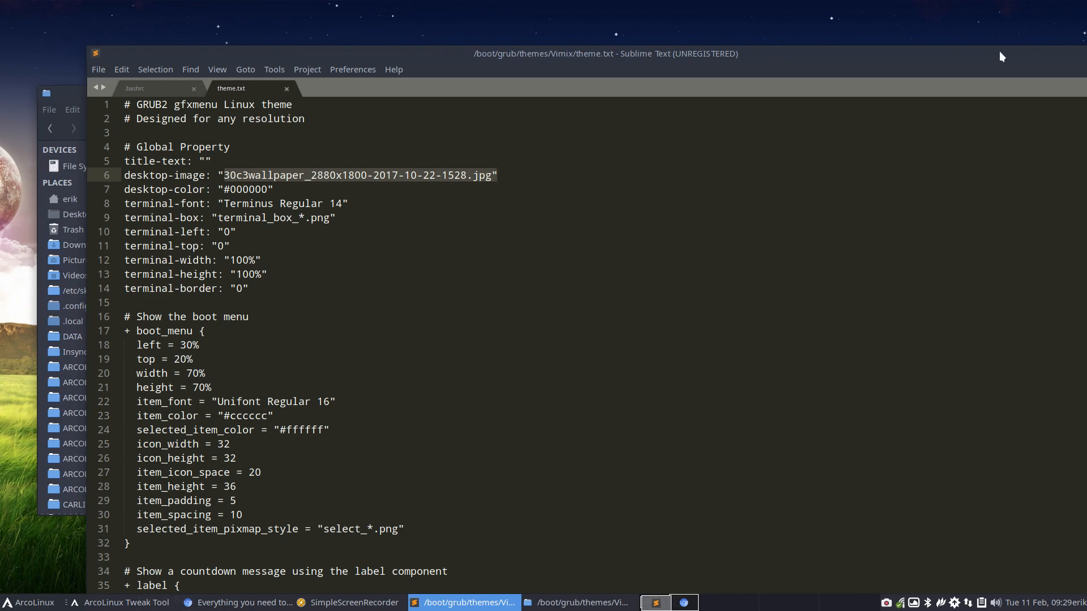
- Arrange the windows so the Vimix folder and Tweak Tool are both in view, and remove the imported 30c3wallpaper image from the Grub wallpapers
drag(1001, 56, 1086, 72)
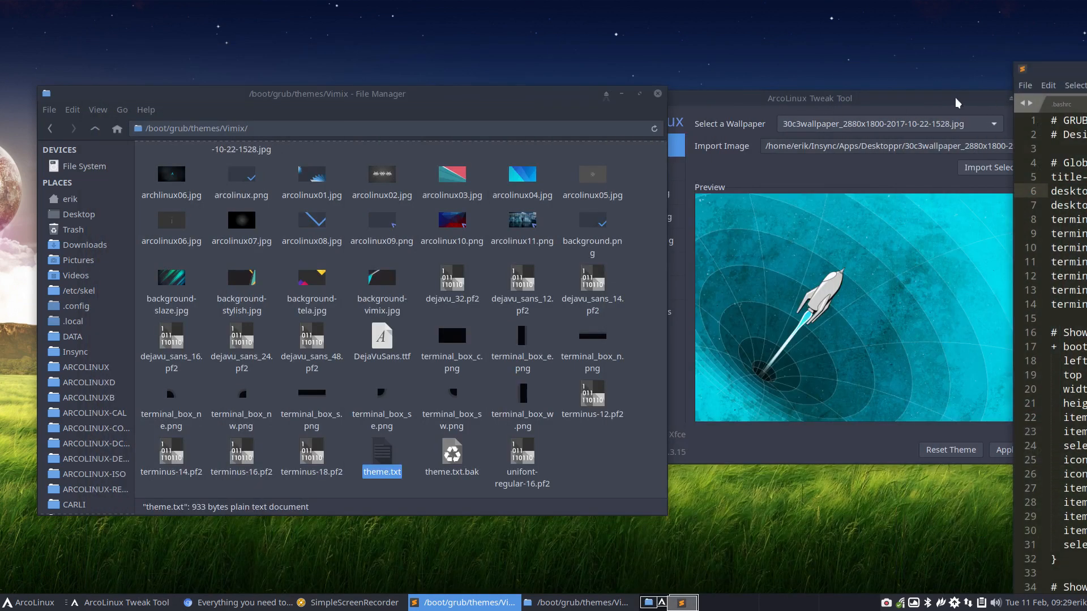
drag(958, 102, 813, 140)
scroll(331, 222, up, 3)
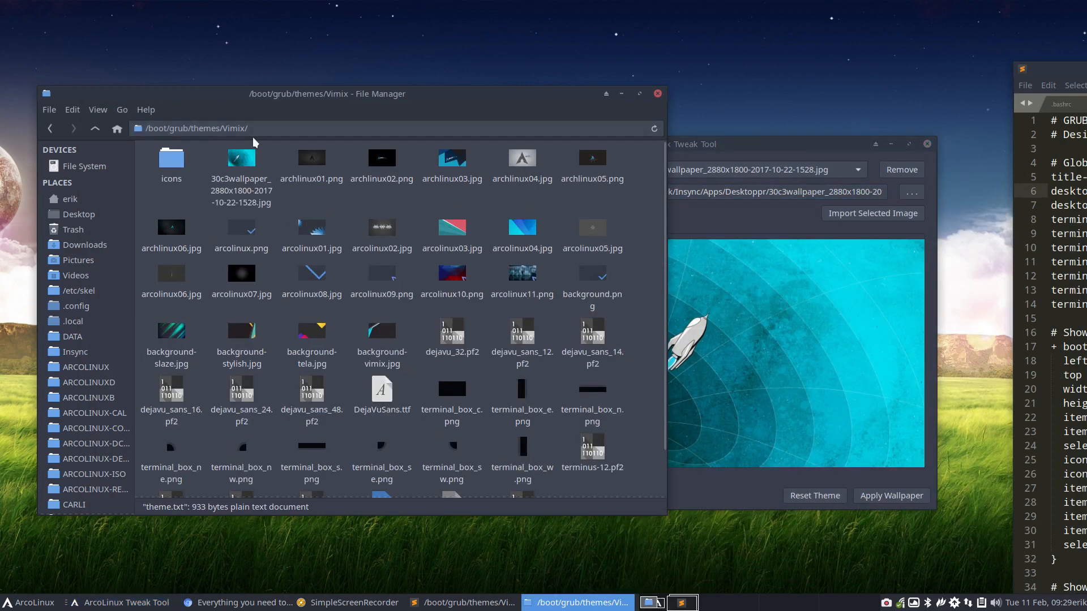
click(242, 159)
click(887, 170)
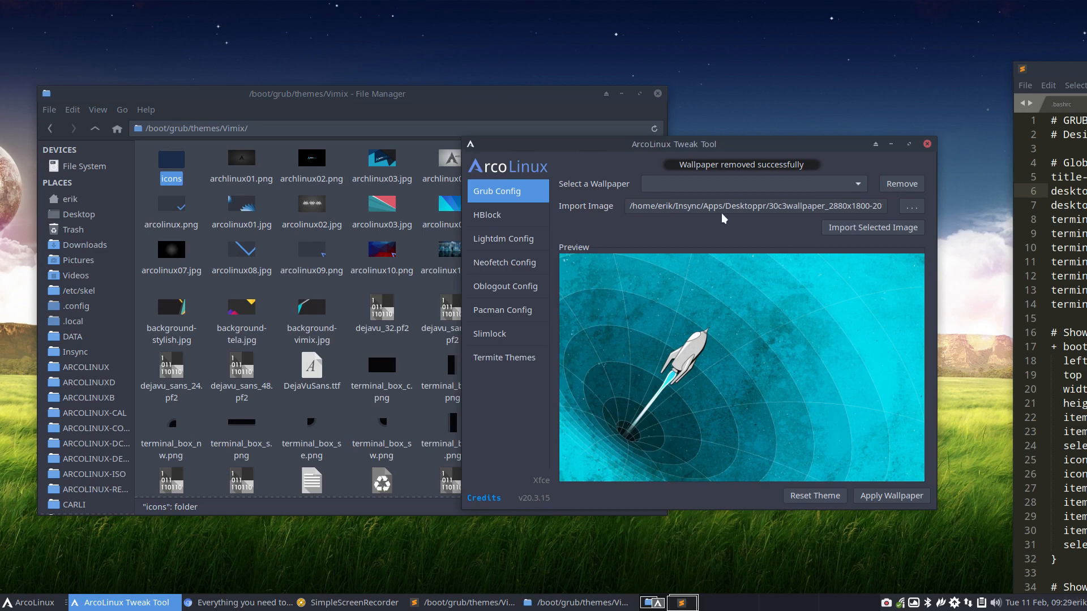
- Select archlinux01.png as the Grub wallpaper and apply it
click(730, 190)
click(733, 186)
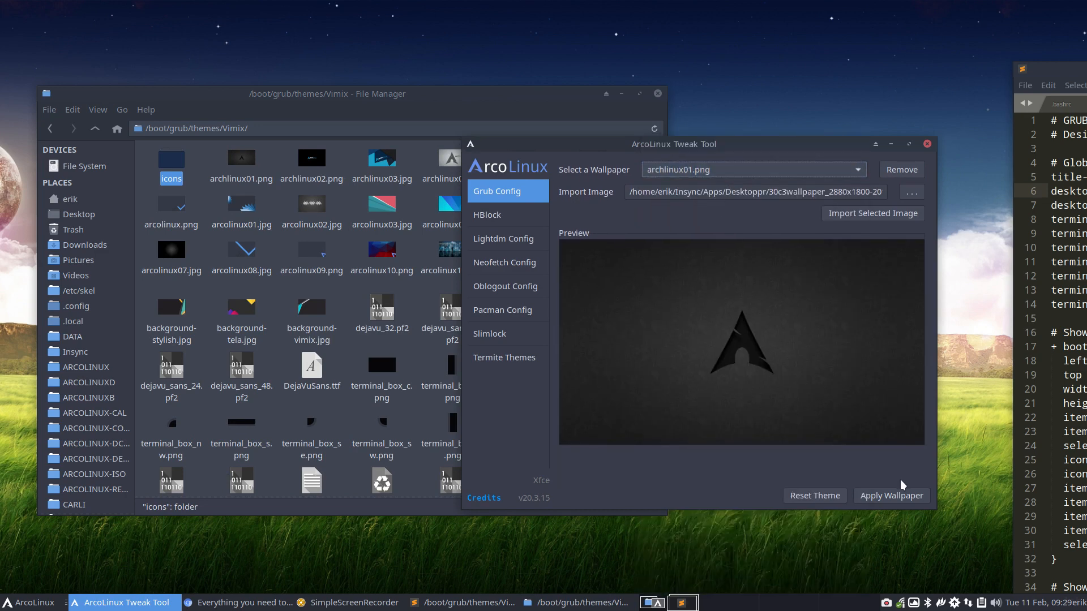
click(862, 496)
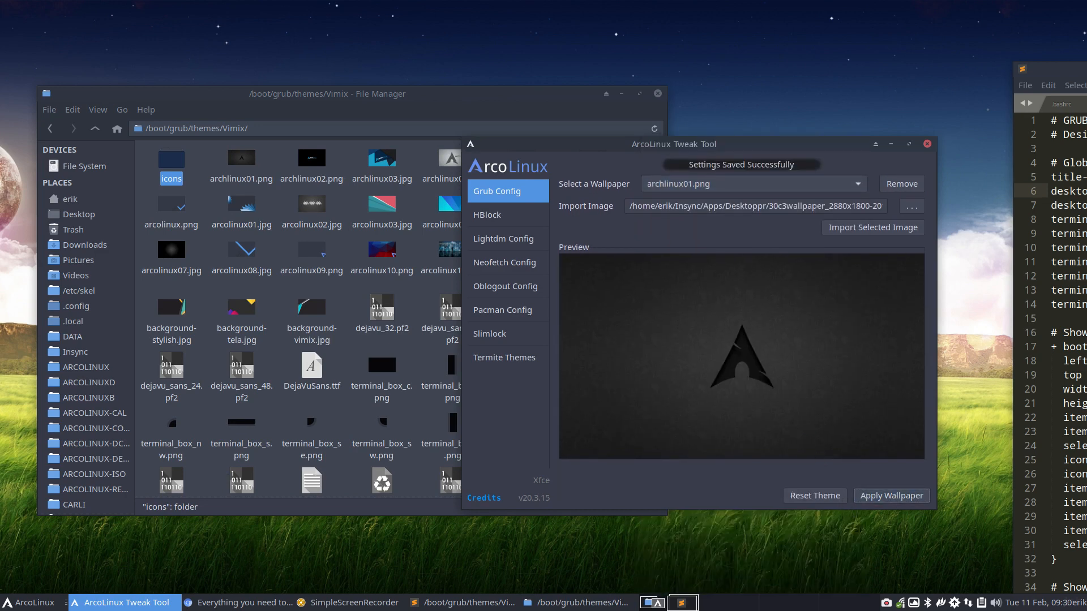
- Bring theme.txt back into view in Sublime Text and highlight the updated desktop-image value to check it
drag(1086, 65, 346, 35)
click(335, 174)
click(389, 162)
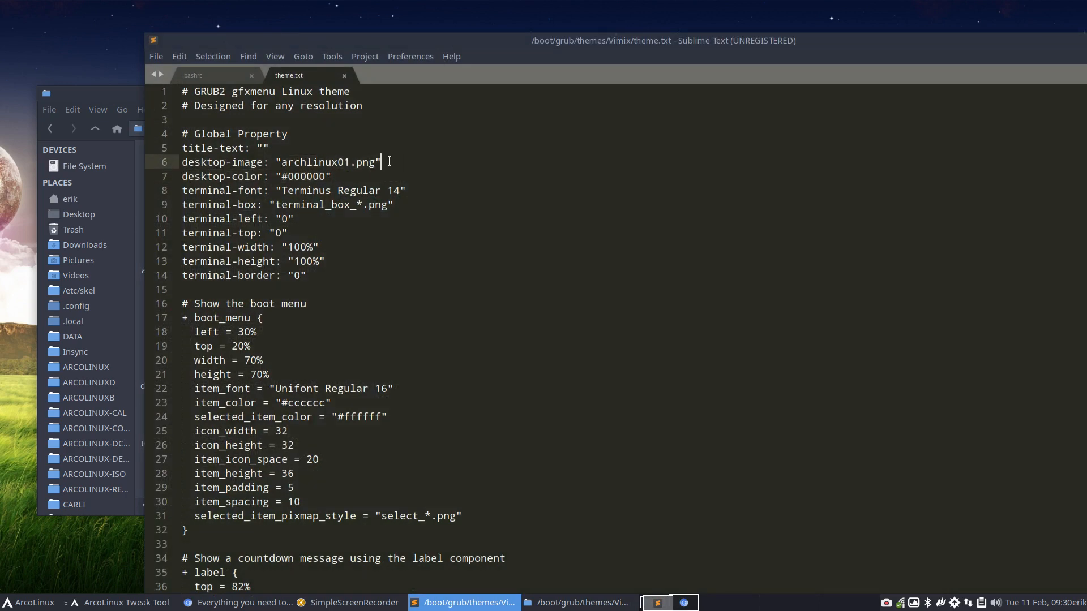
drag(389, 162, 281, 160)
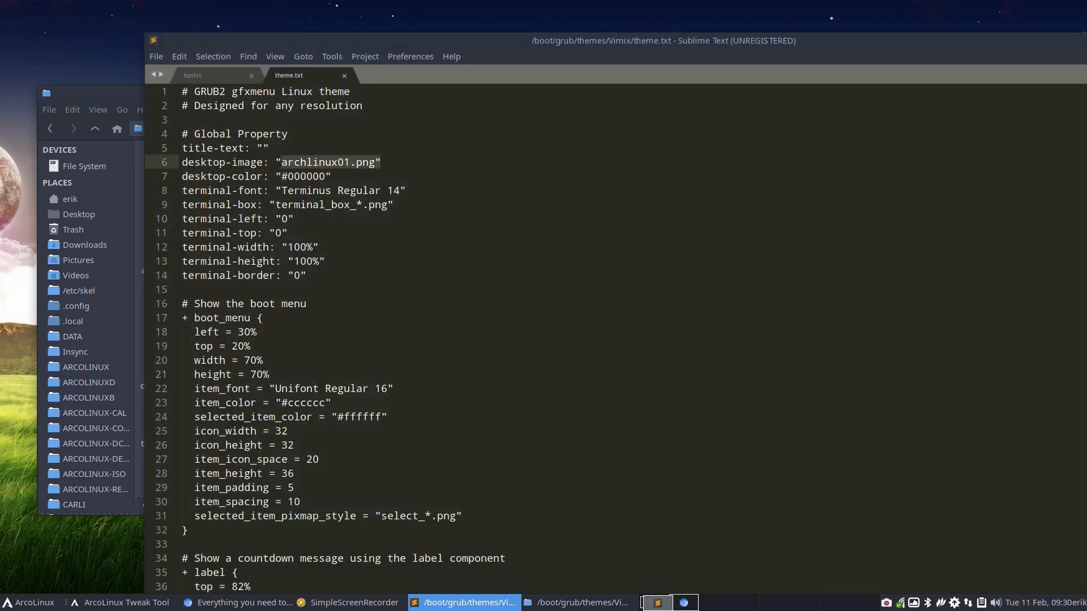
- Close Sublime Text and the Vimix folder window, leaving only the Tweak Tool window in view
key(ctrl+q)
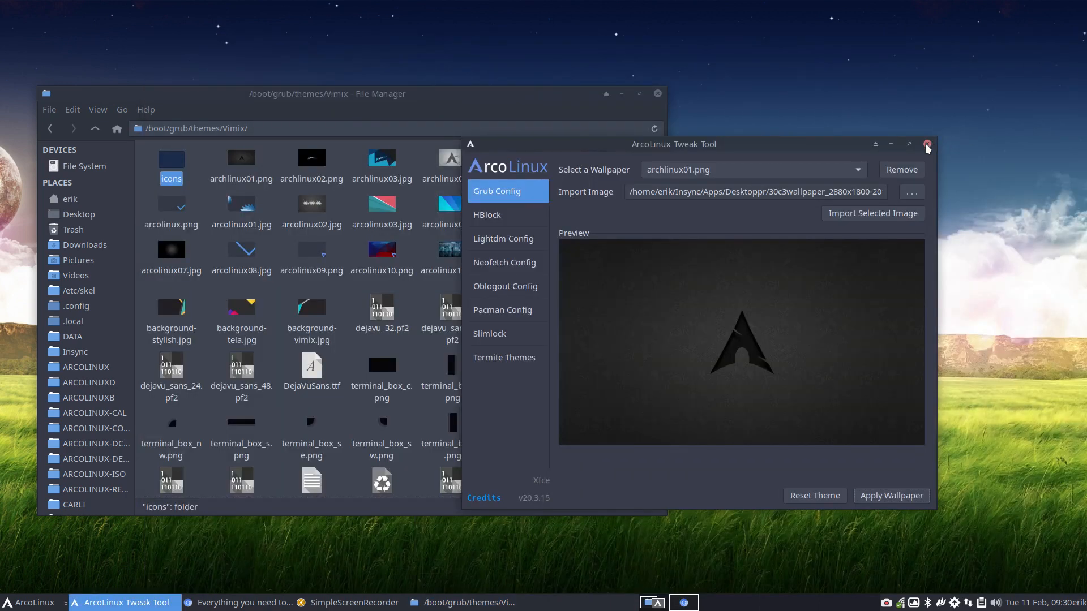
drag(659, 146, 796, 107)
drag(529, 102, 507, 81)
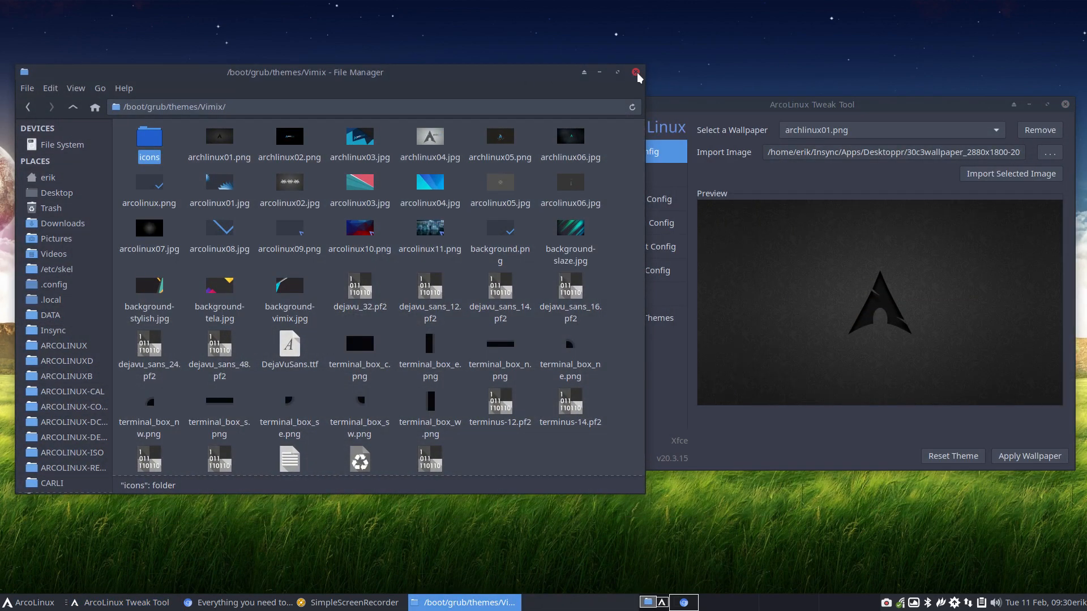
click(636, 76)
click(854, 134)
click(854, 134)
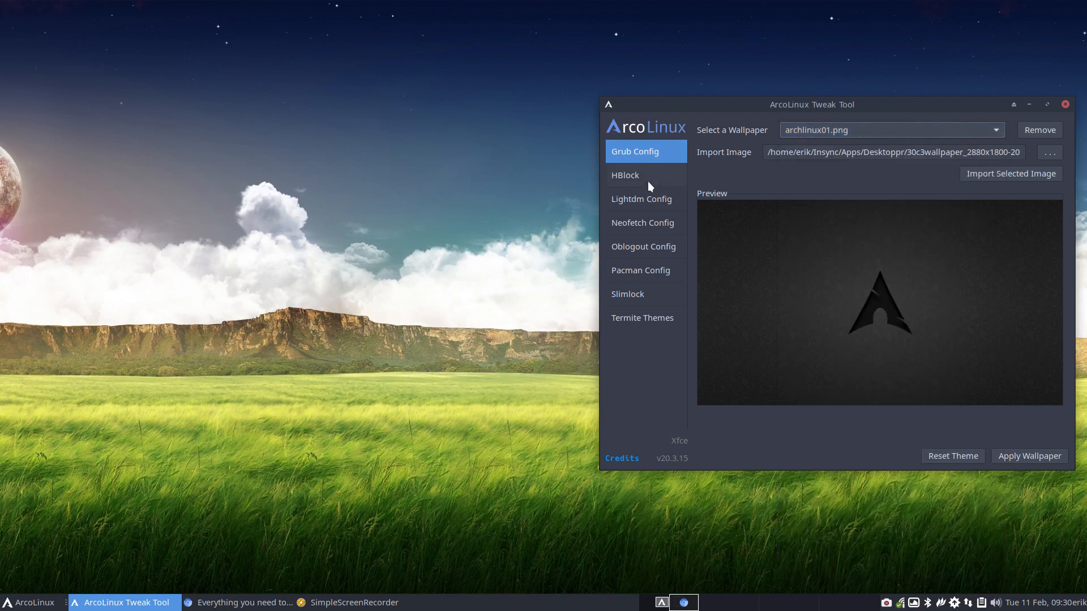
- Show the HBlock settings in the Tweak Tool and move its window nearer the middle of the desktop
click(648, 182)
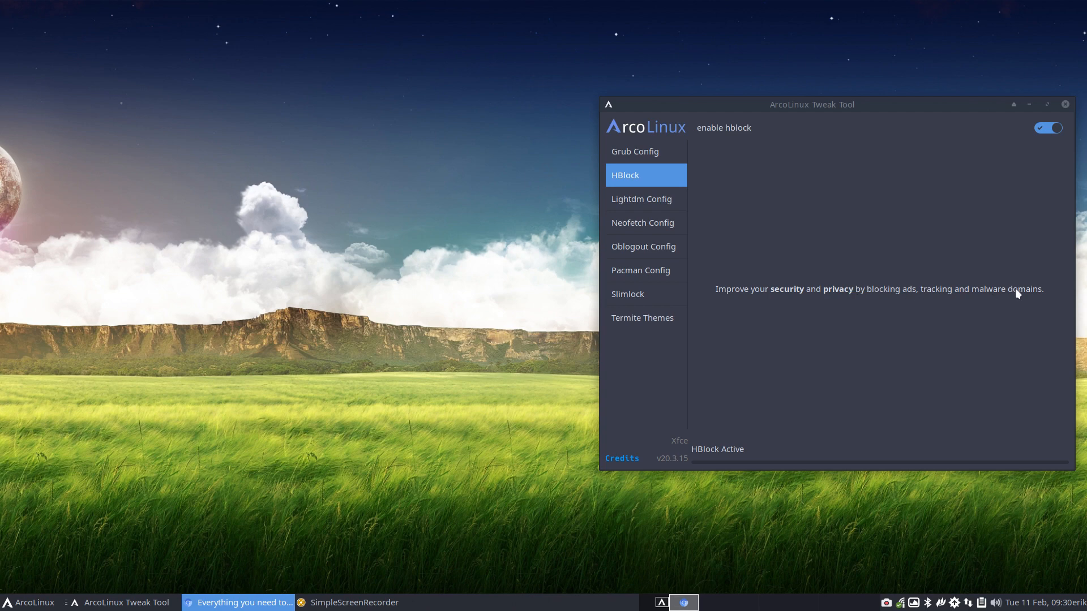
drag(887, 107, 750, 78)
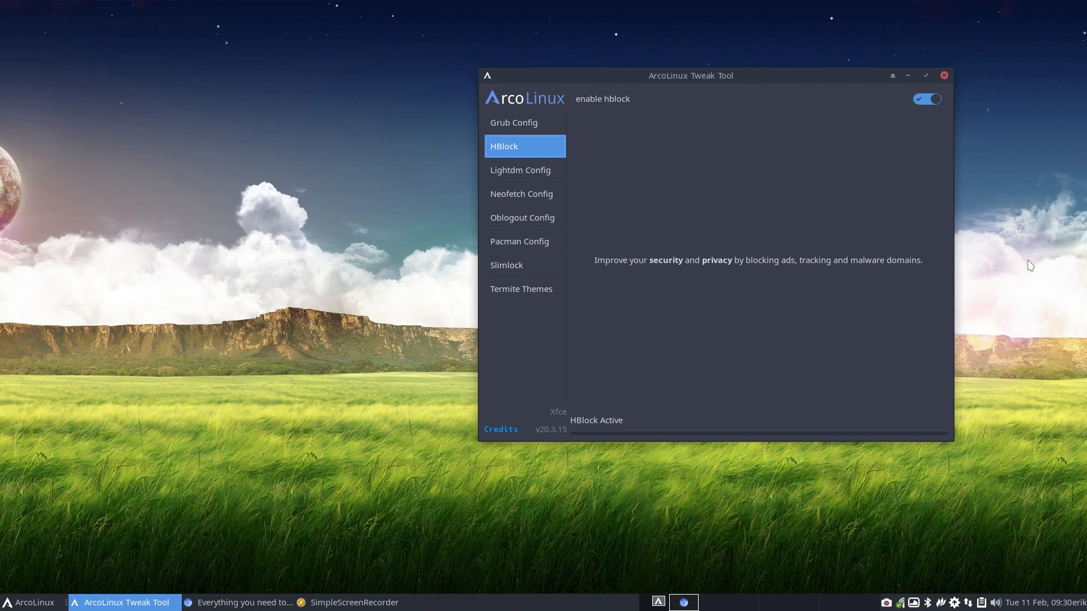
scroll(1085, 358, up, 1)
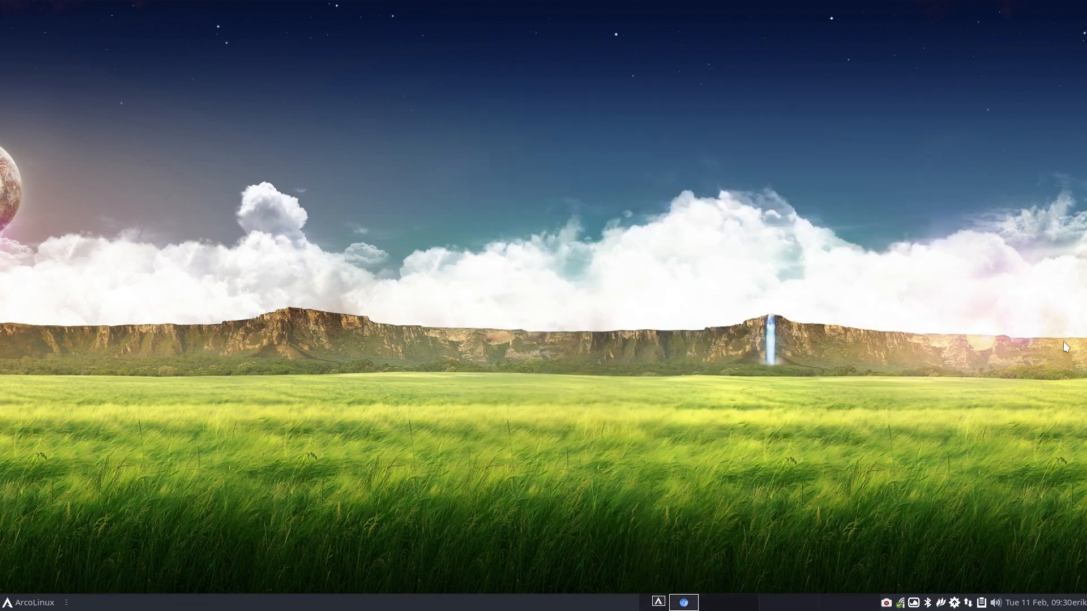
scroll(1066, 347, down, 1)
scroll(1066, 347, up, 1)
scroll(1066, 347, down, 1)
scroll(1066, 346, down, 1)
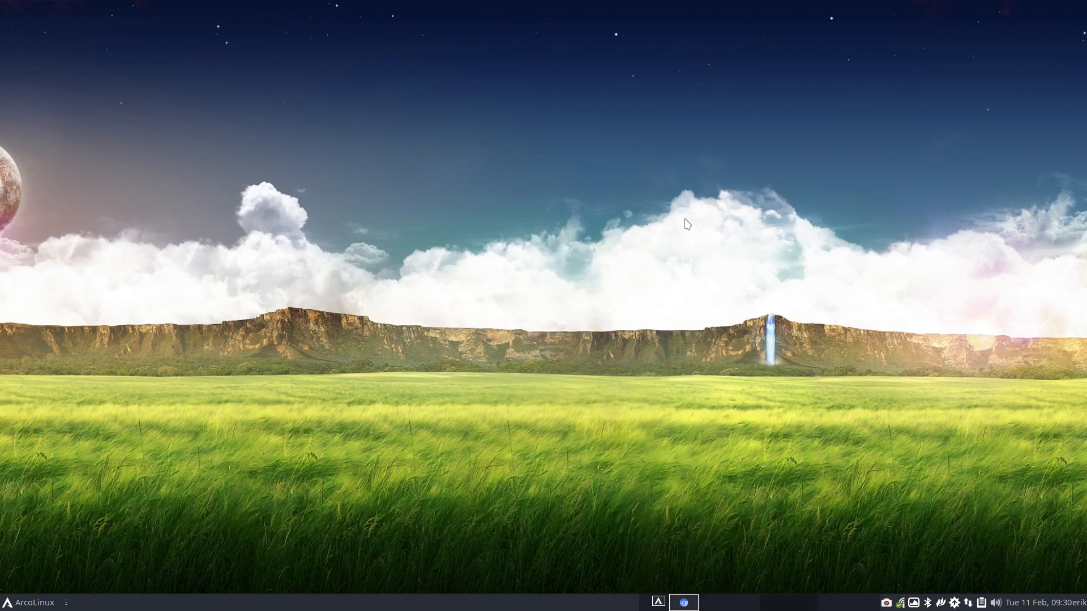
scroll(686, 220, up, 1)
- Show the Lightdm Config settings and move the Tweak Tool window clear of the application menu area
click(532, 175)
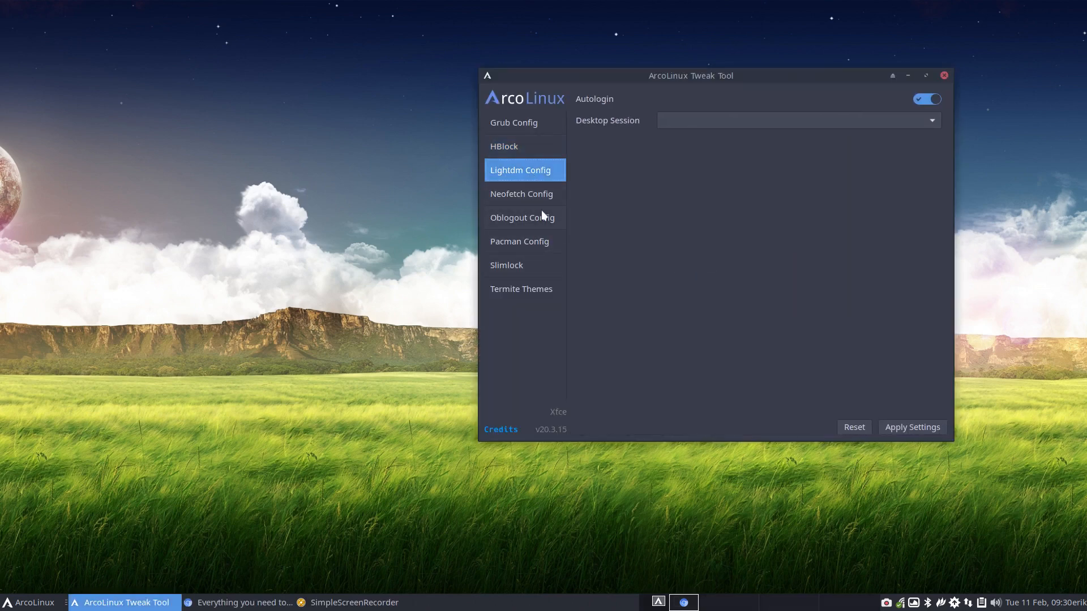
key(alt+Tab)
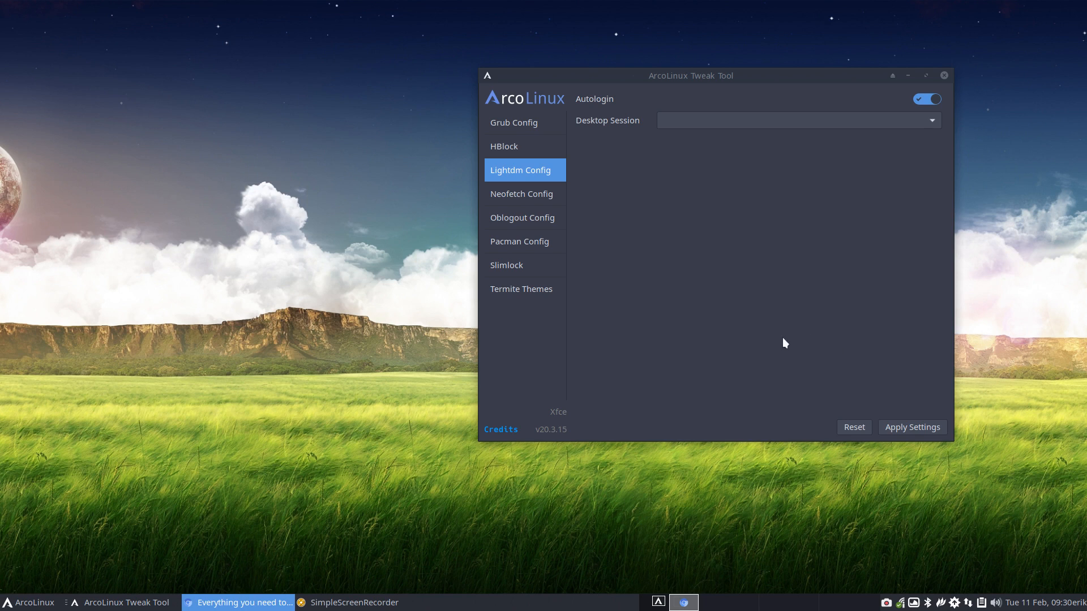
drag(638, 84, 532, 82)
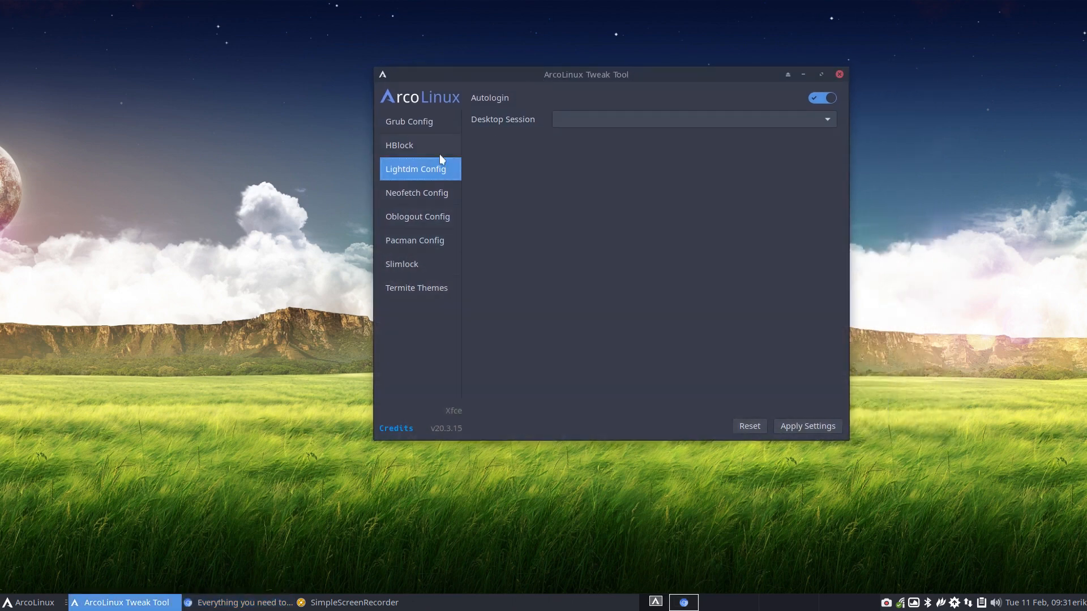
- Enlarge the ArcoLinux application menu so all its categories fit, and close it
click(57, 601)
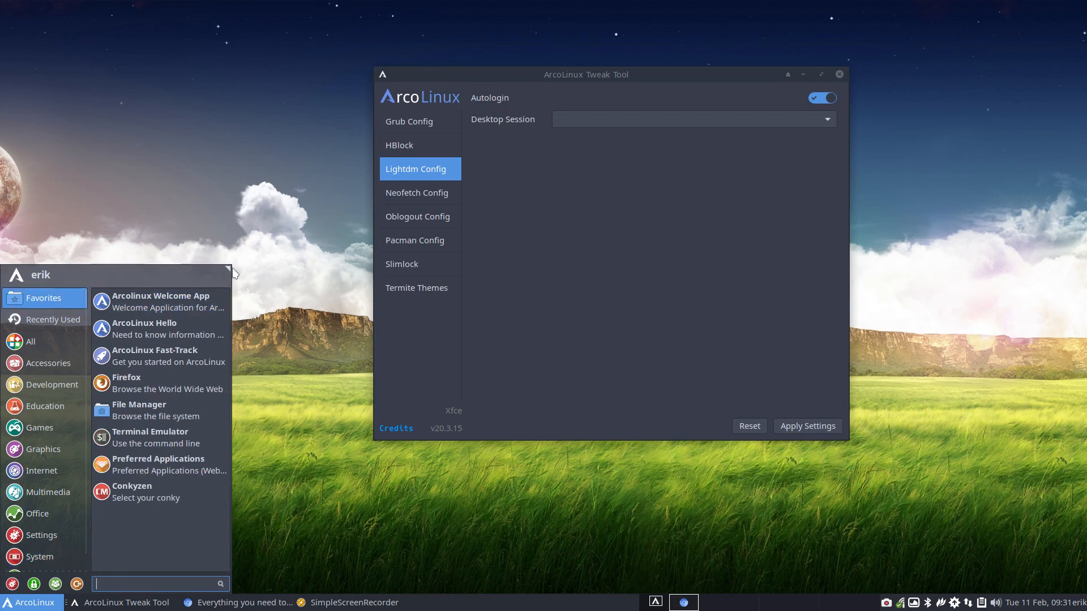
drag(222, 272, 239, 222)
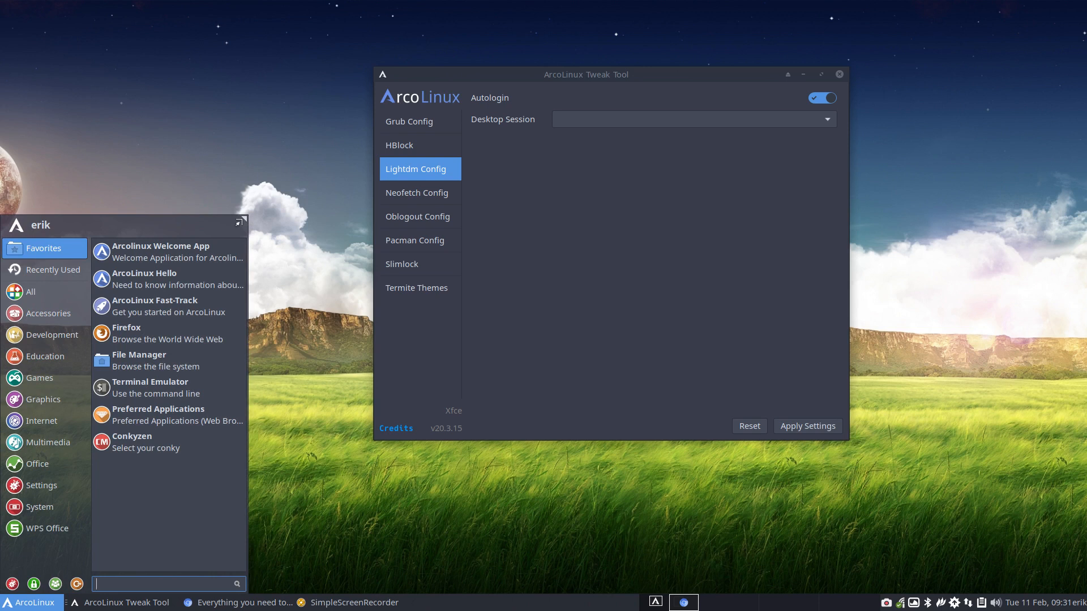
click(674, 120)
- Set the Lightdm autologin desktop session to openbox and apply the settings
click(674, 120)
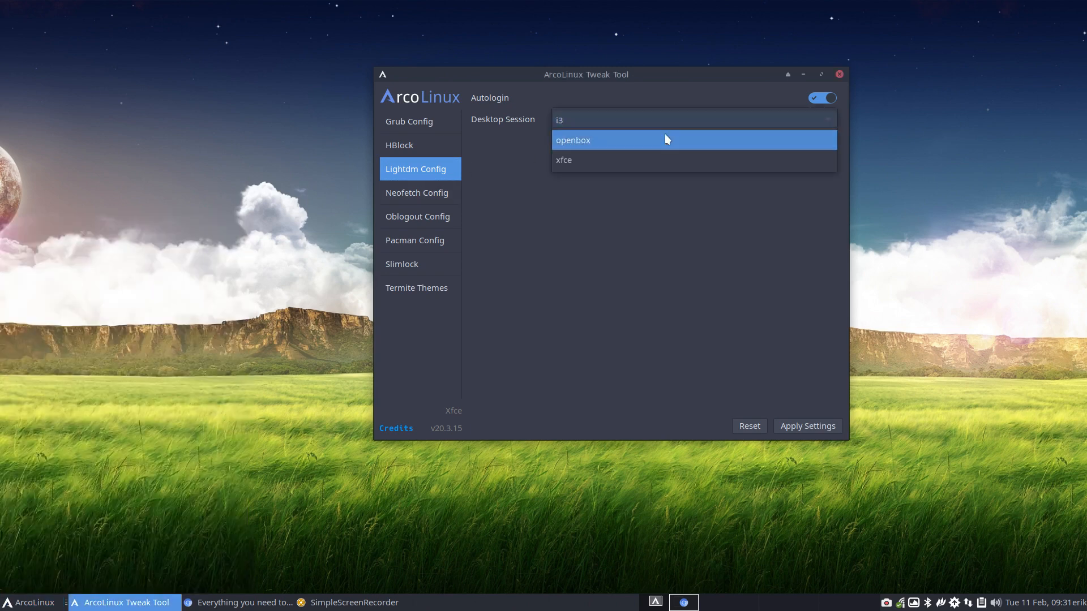
click(667, 139)
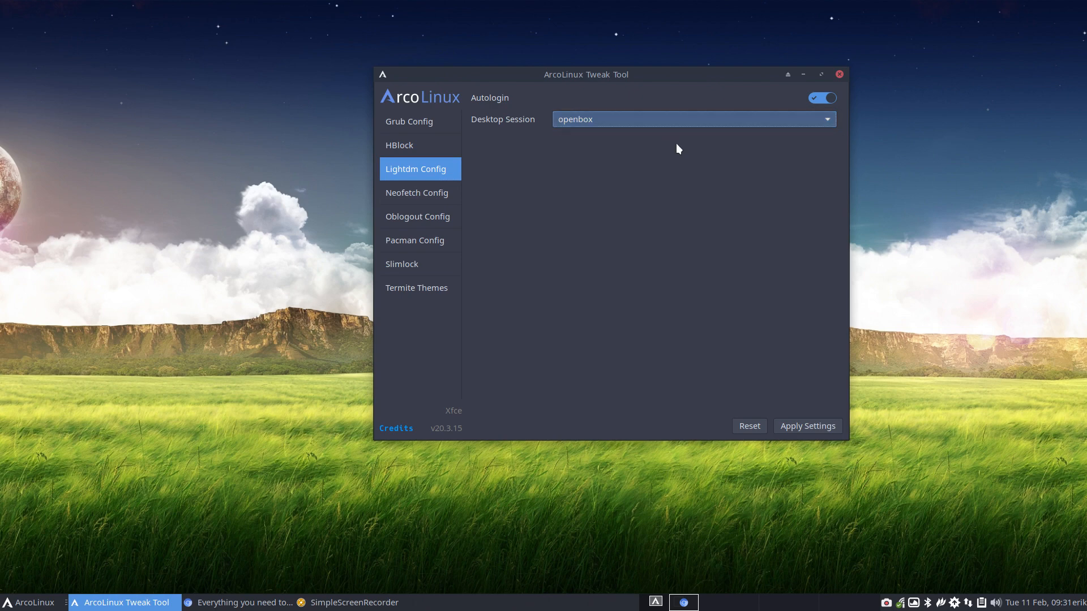
click(813, 425)
- Move the Tweak Tool aside and browse to the /etc/lightdm folder in a new file manager window
drag(640, 75, 870, 61)
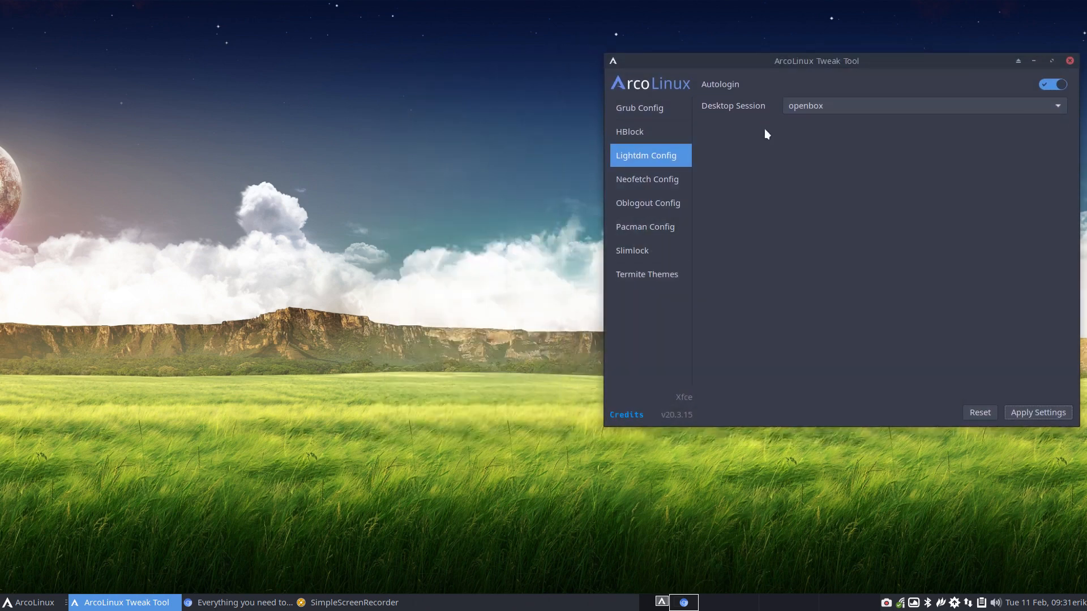
right_click(187, 263)
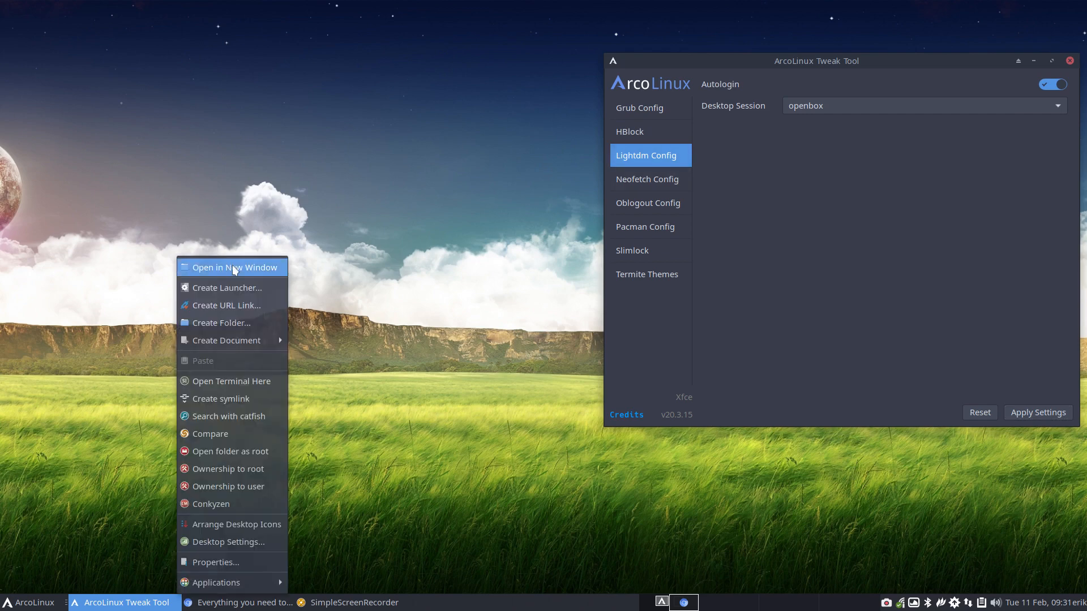
click(232, 265)
click(274, 163)
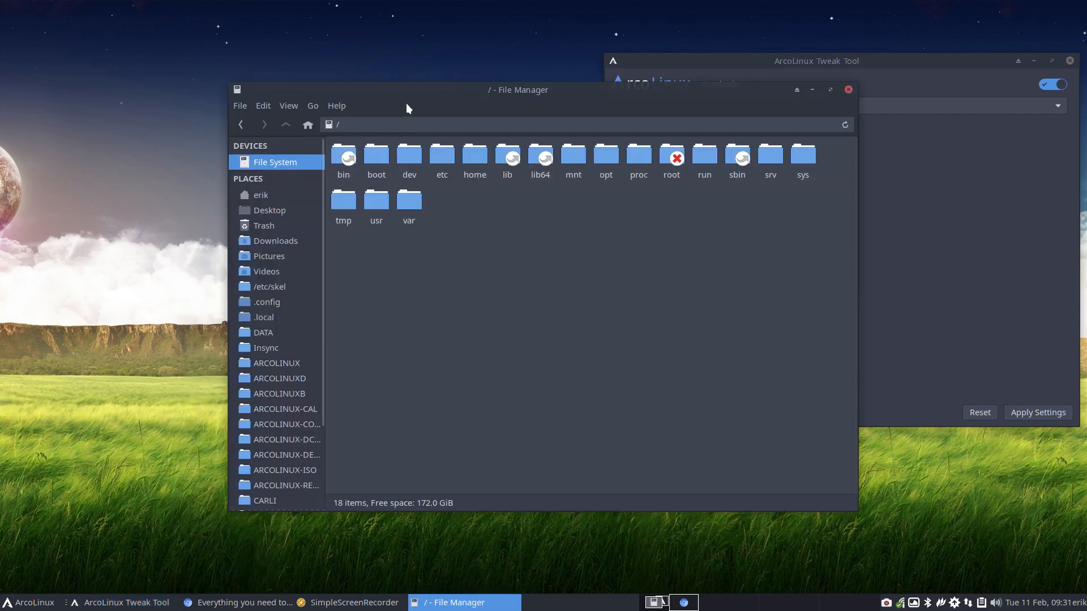
drag(405, 93, 229, 85)
double_click(262, 148)
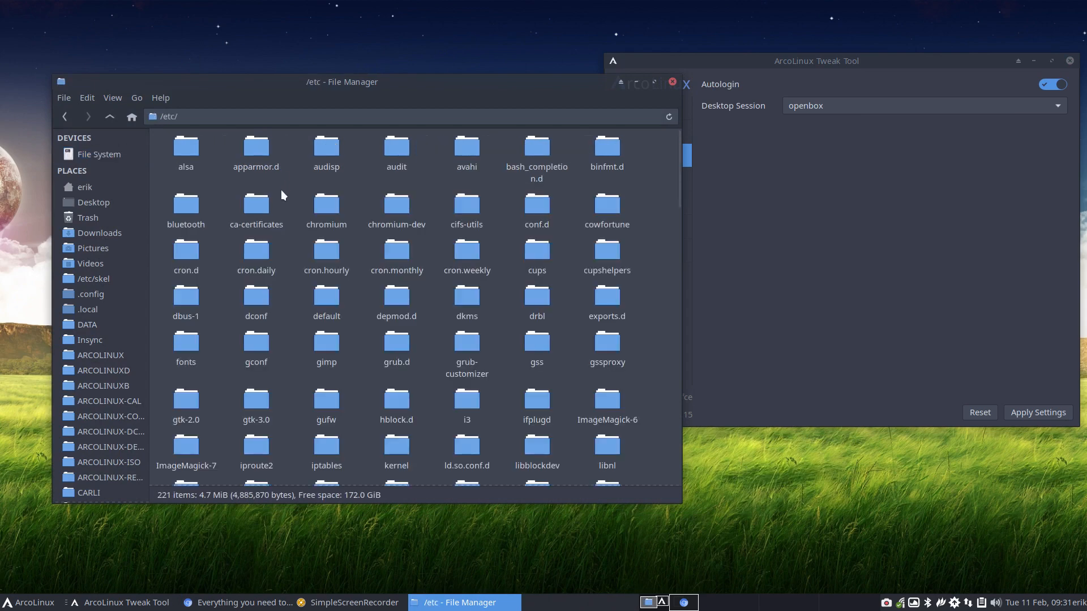
text(ligh)
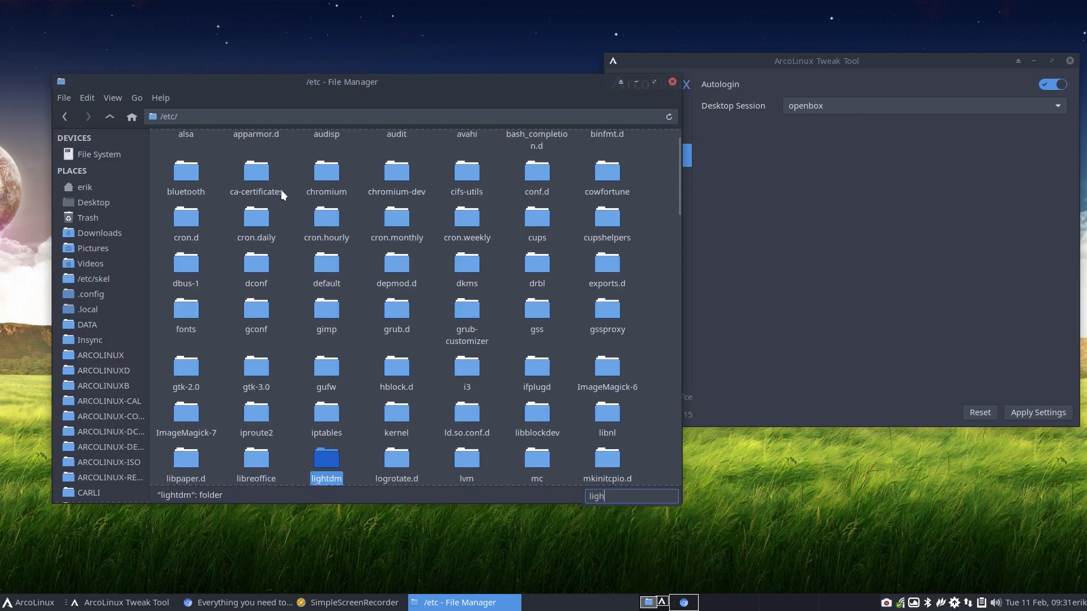
double_click(338, 456)
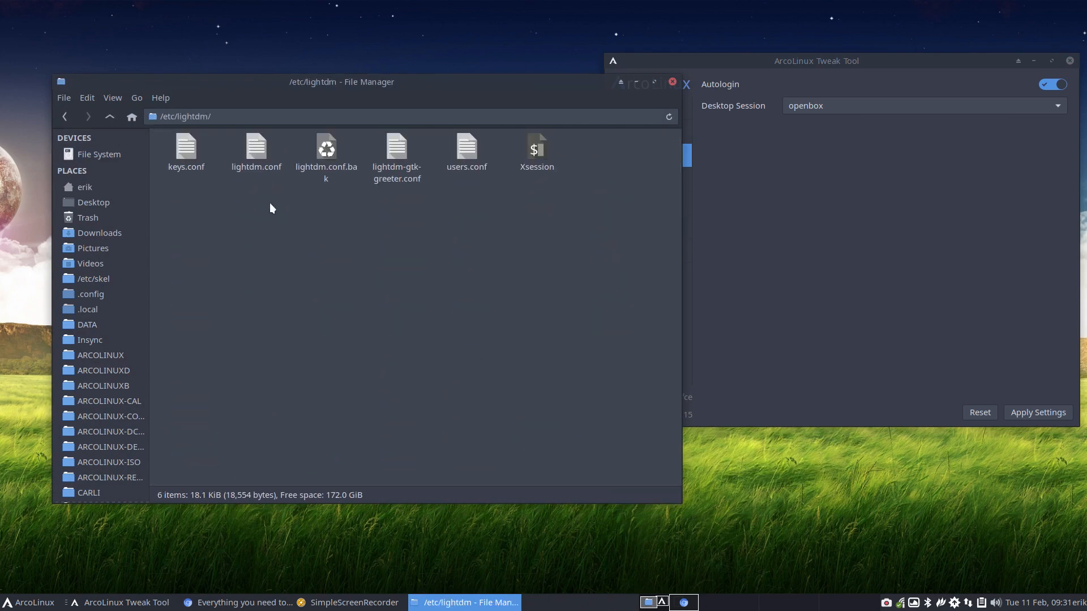
- Open lightdm.conf in Sublime Text and set its syntax highlighting to Perl
double_click(256, 151)
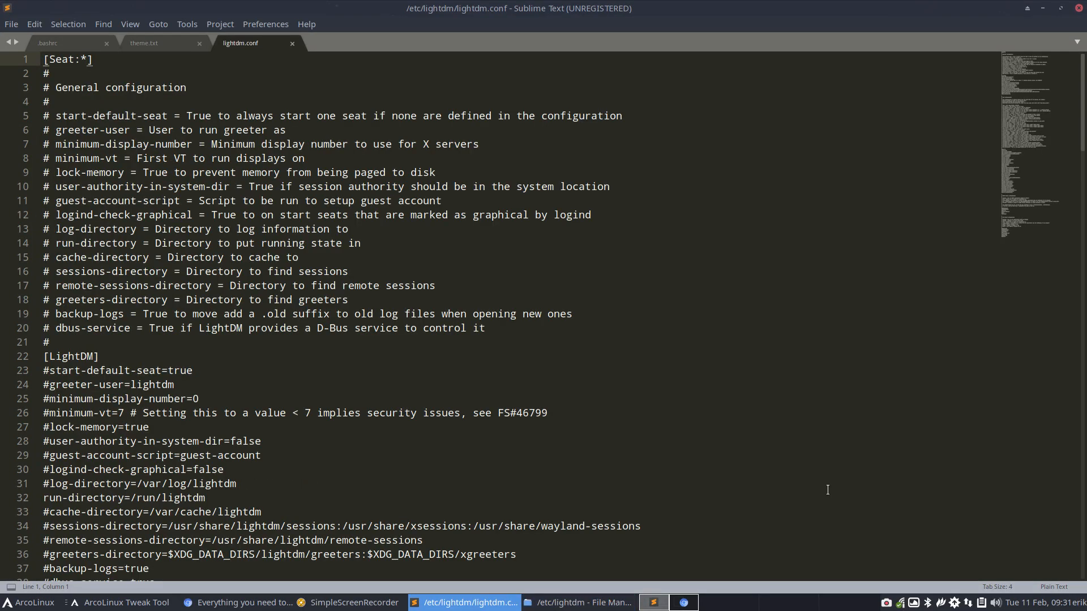
click(1050, 587)
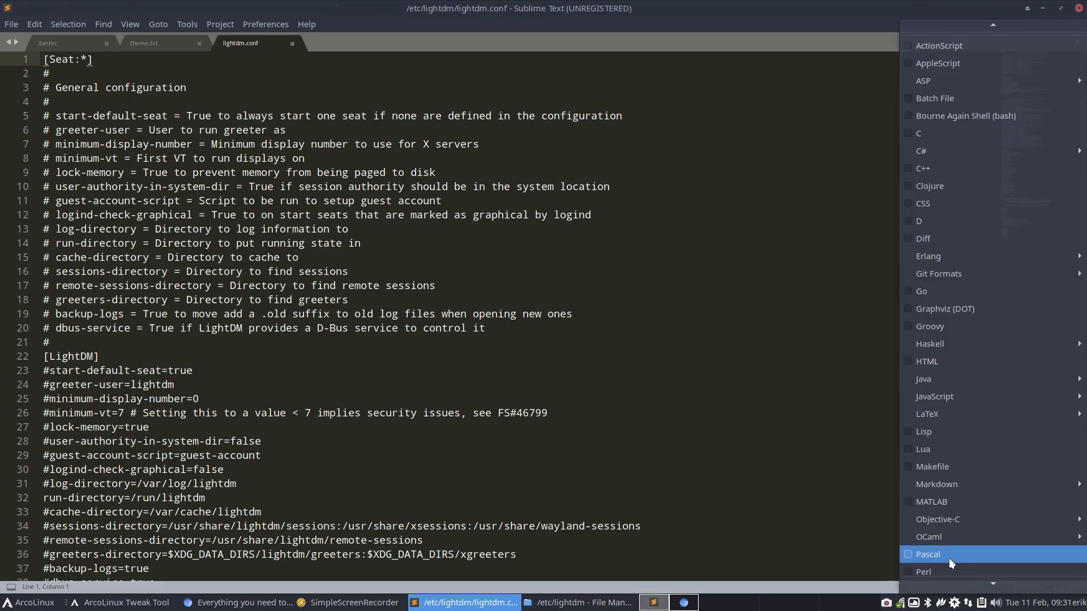
click(933, 571)
- Highlight the autologin-session value in lightdm.conf and tile Sublime Text beside the Tweak Tool
scroll(302, 413, down, 20)
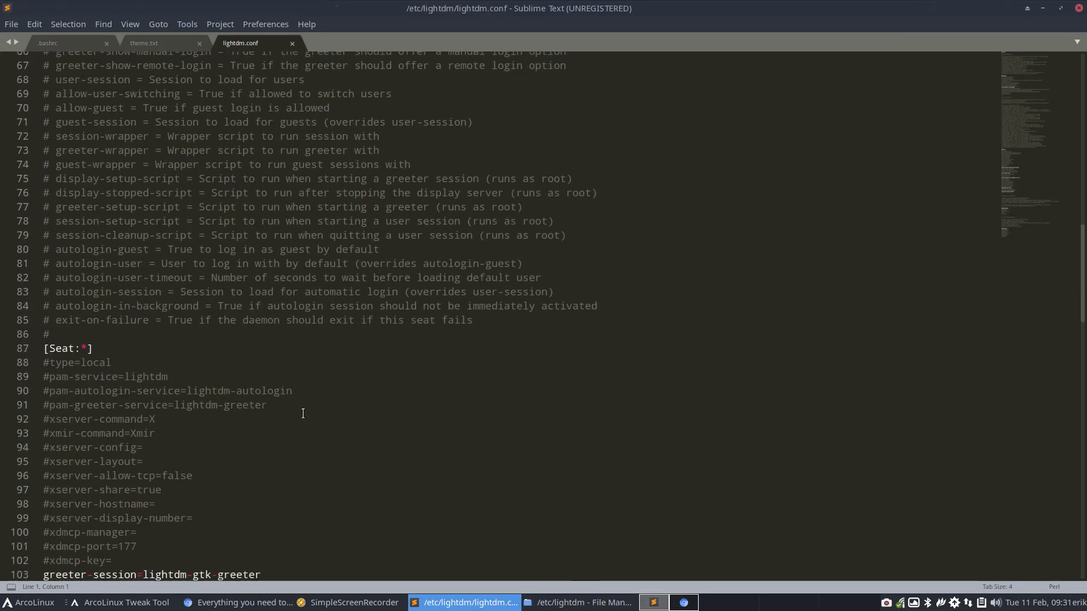
scroll(303, 414, down, 13)
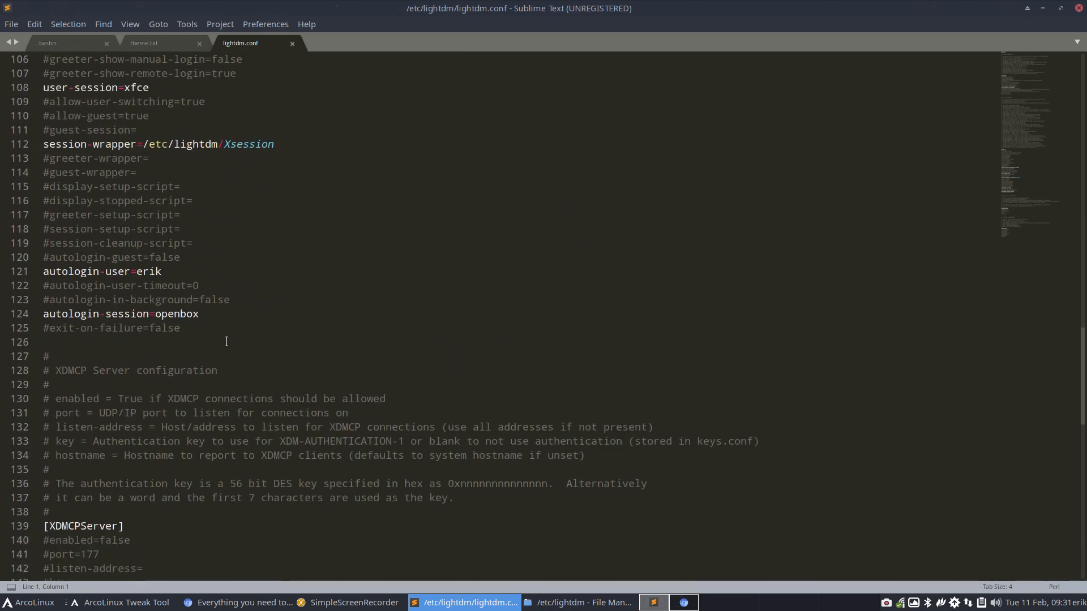
double_click(171, 314)
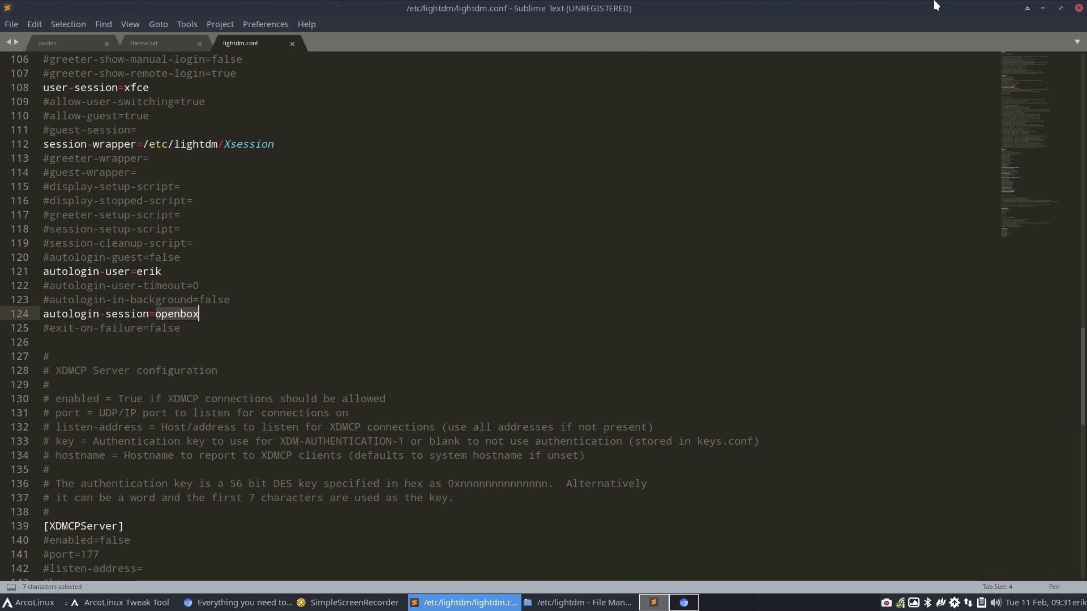
drag(782, 5, 5, 193)
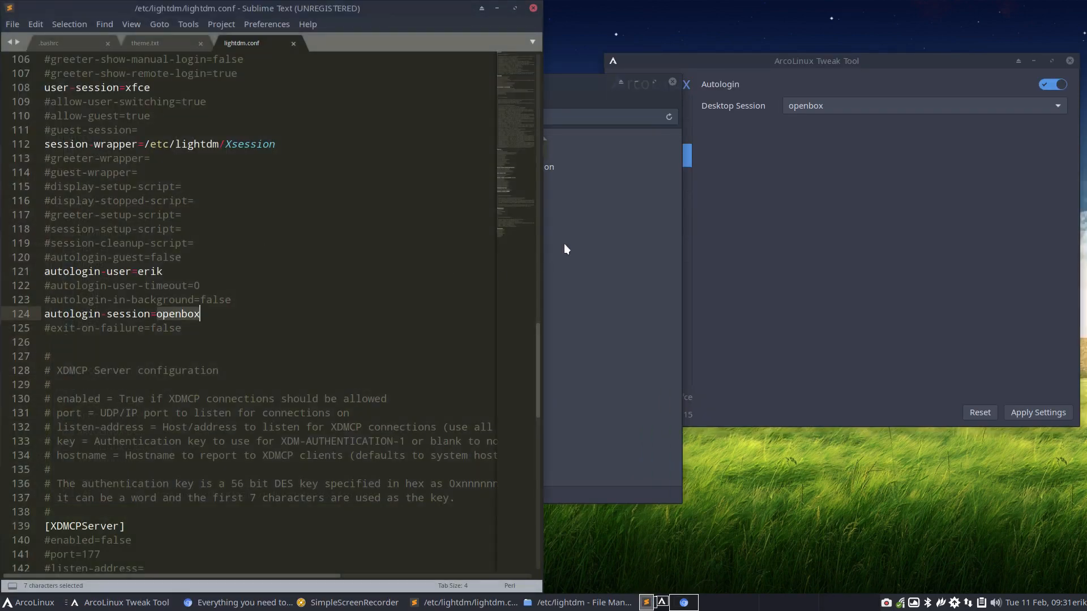
- Switch Autologin off in the Lightdm Config settings and check the autologin lines in lightdm.conf
click(756, 223)
click(1052, 84)
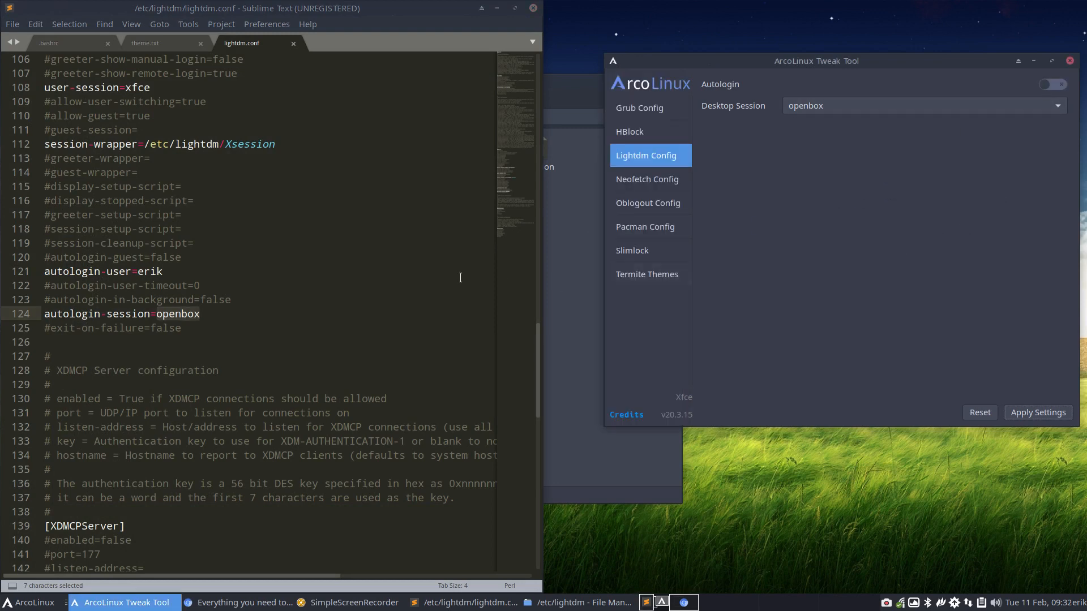
click(405, 274)
scroll(285, 380, down, 2)
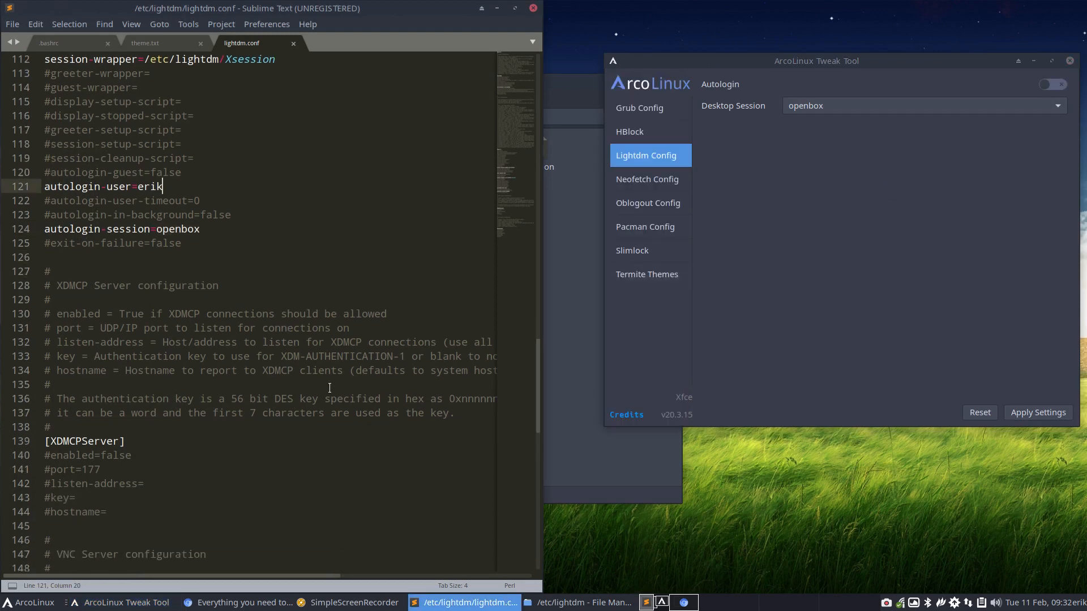
click(284, 380)
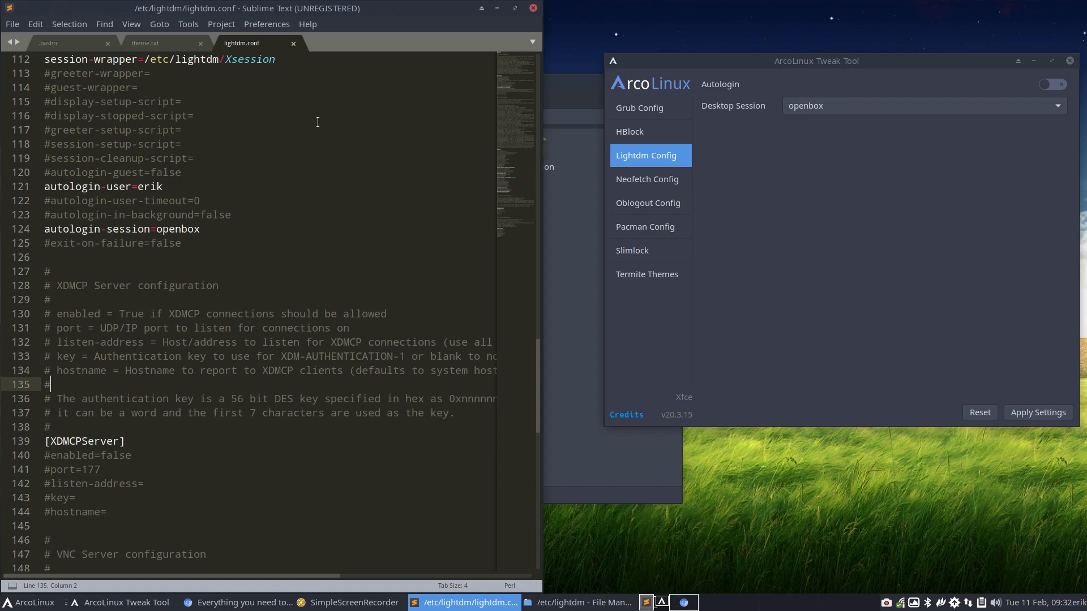
click(187, 130)
- Close Sublime Text and reopen lightdm.conf to recheck its autologin and session lines
click(532, 8)
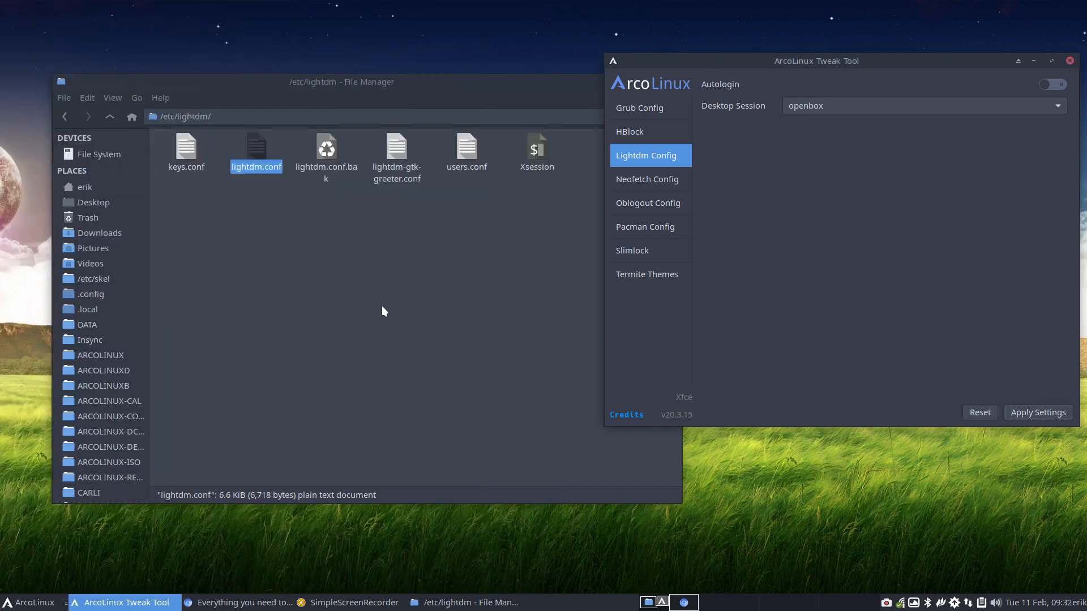
double_click(259, 152)
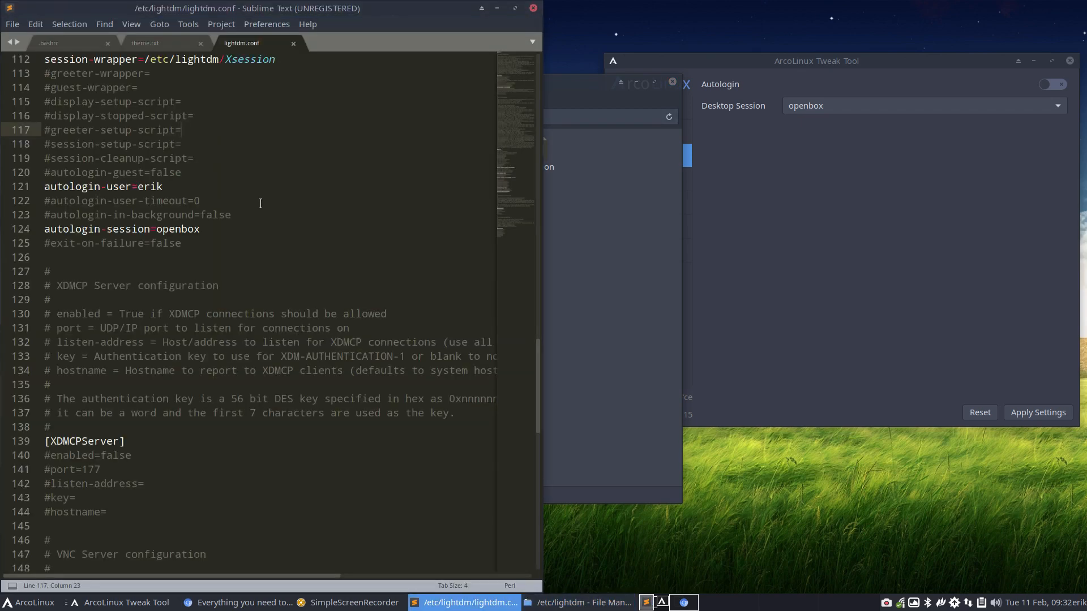
scroll(221, 228, up, 3)
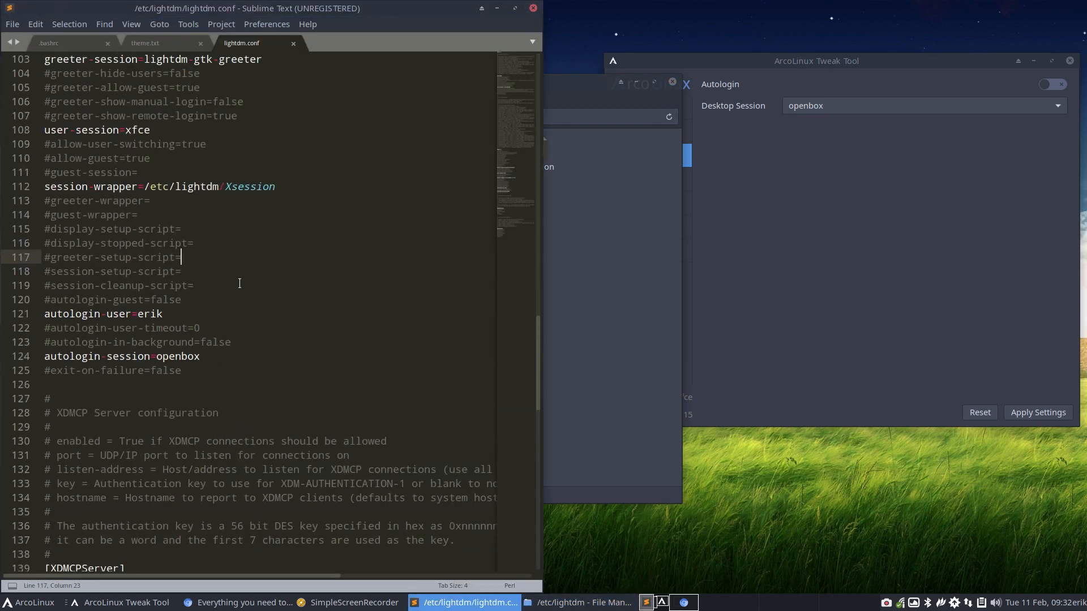
scroll(227, 249, up, 3)
- Switch Autologin on in the Lightdm Config settings and place the cursor on the autologin-user line of lightdm.conf
click(1002, 120)
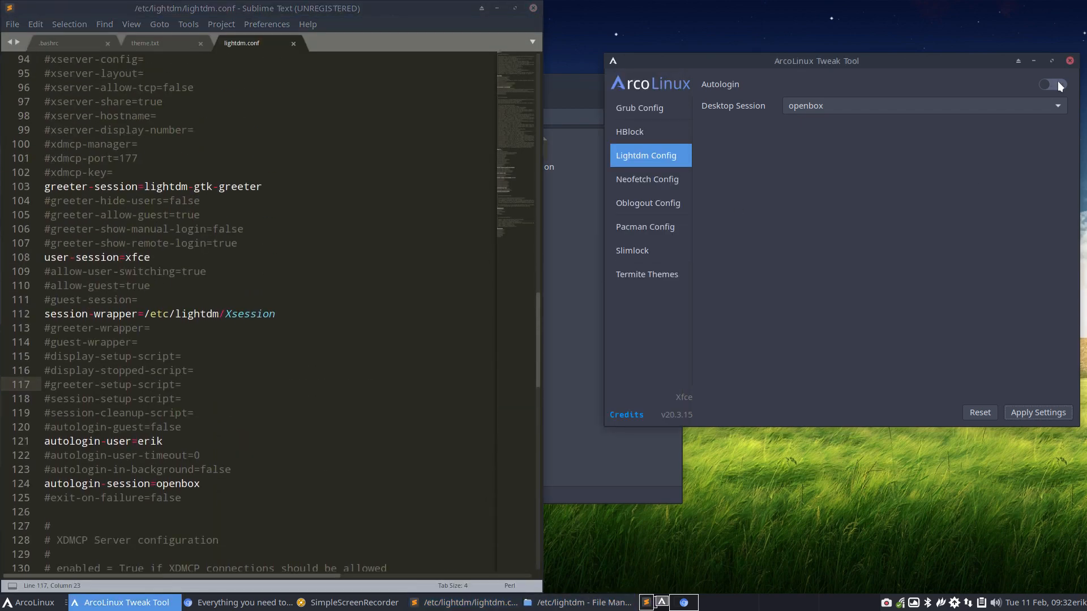
click(1052, 84)
click(193, 516)
click(212, 431)
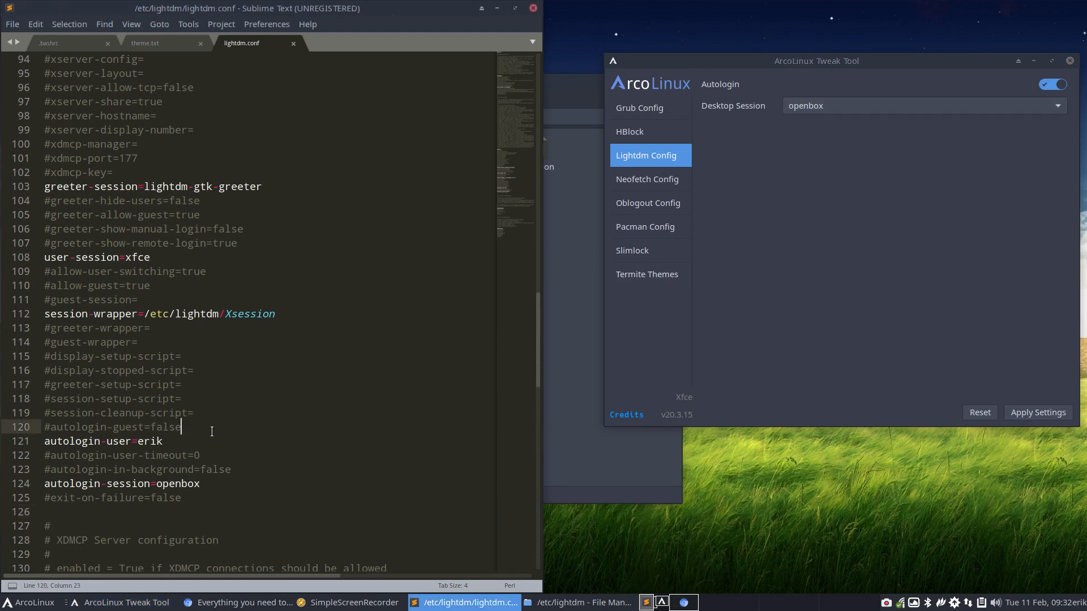
key(Down)
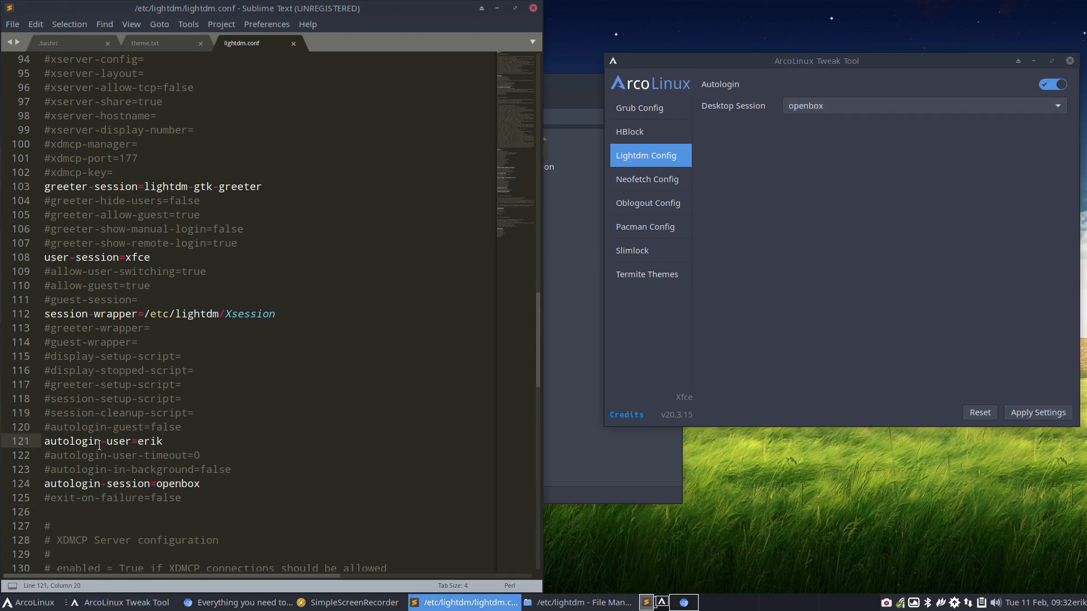
- Comment out the autologin-user line in lightdm.conf by adding a # at its start
key(Home)
key(shift+Right)
key(shift+Right)
key(shift+Right)
key(shift+Right)
key(shift+Right)
key(shift+Right)
key(shift+Right)
key(shift+Right)
key(shift+Right)
key(shift+Right)
key(shift+Right)
key(shift+Right)
key(shift+Right)
key(shift+Right)
key(shift+Right)
key(shift+Right)
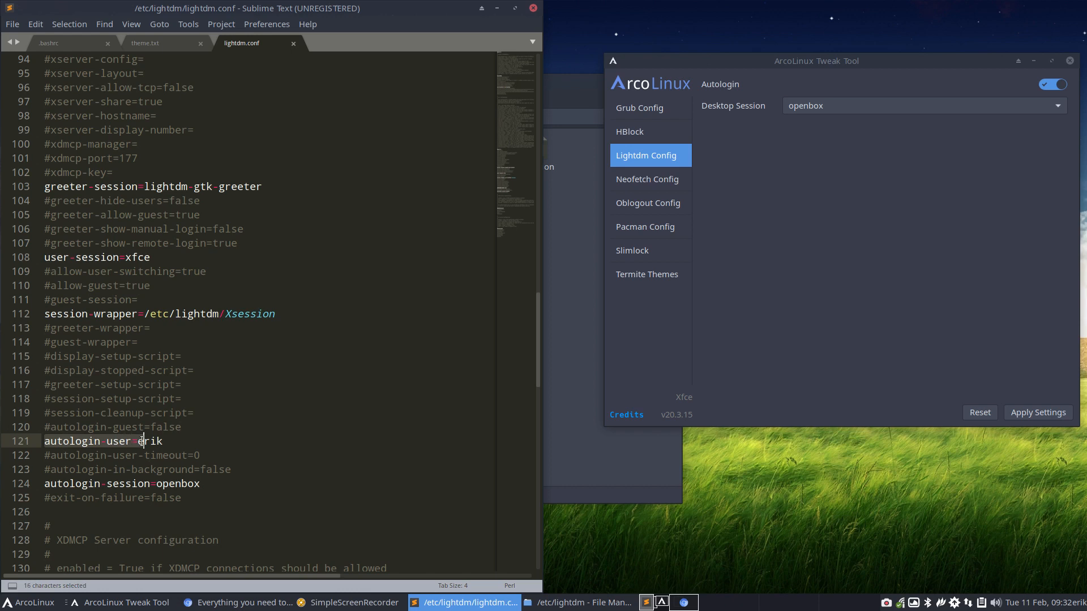
key(shift+Left)
click(59, 443)
drag(45, 443, 56, 444)
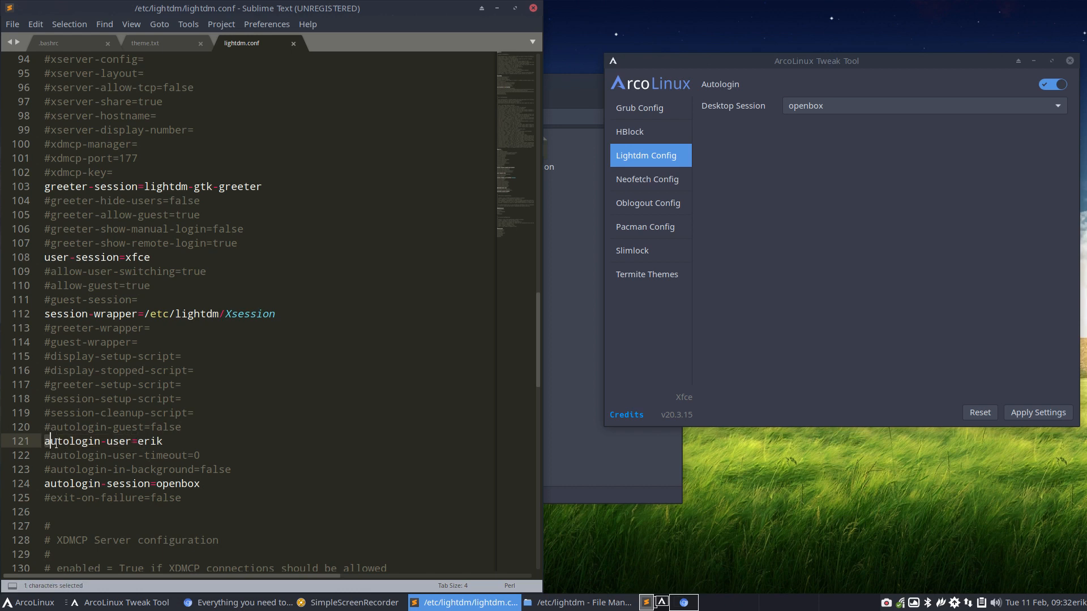
key(Left)
text(#)
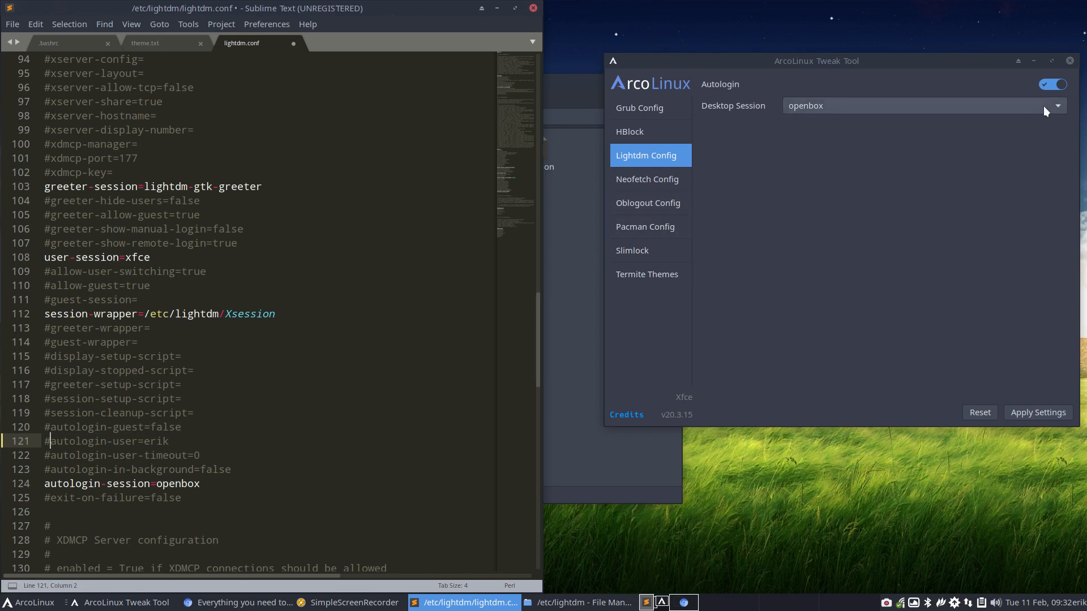
- Switch Autologin off in the Lightdm Config settings, apply the settings and check the autologin lines in lightdm.conf
click(1054, 86)
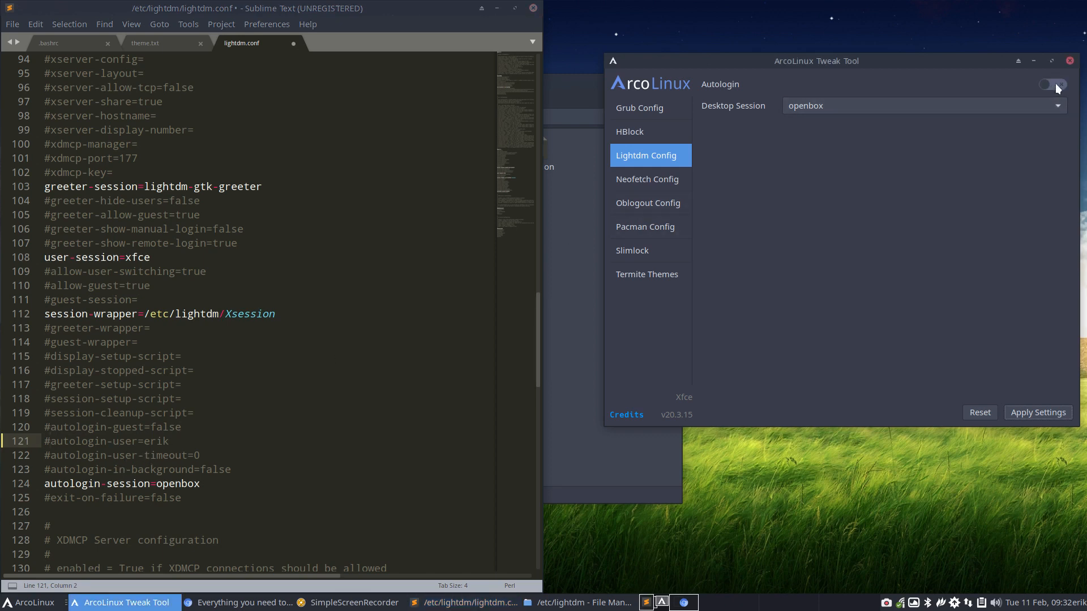
click(1059, 86)
click(1058, 86)
click(1060, 86)
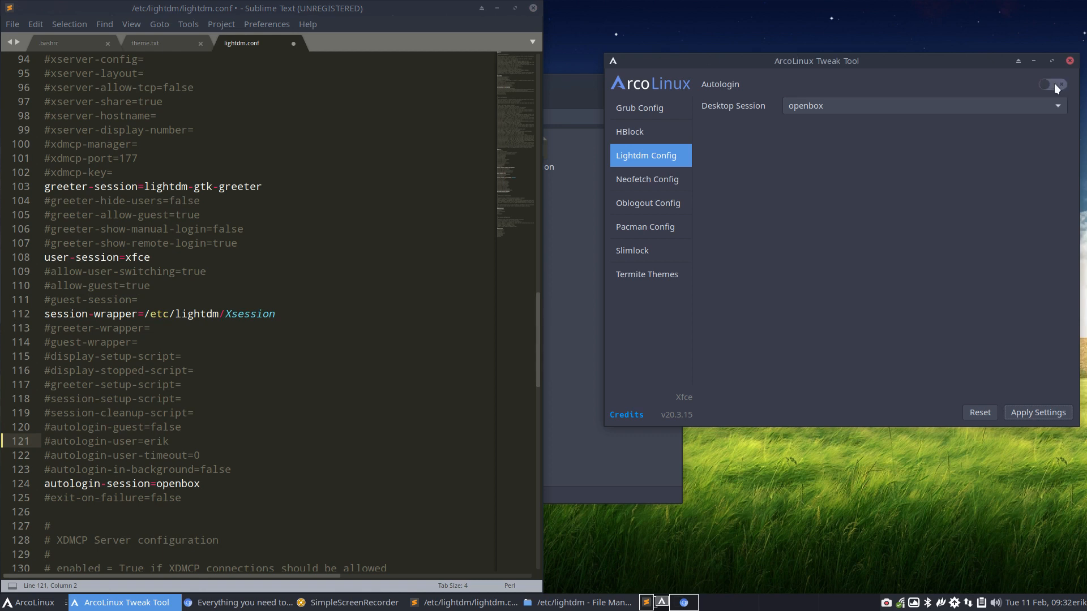
click(1038, 420)
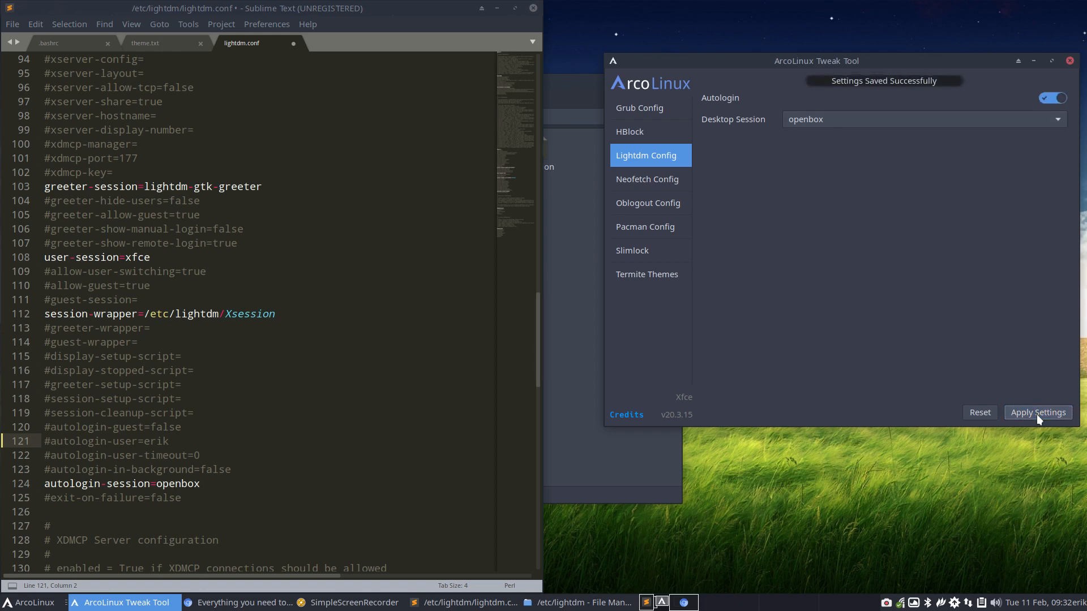
click(1053, 98)
click(1057, 412)
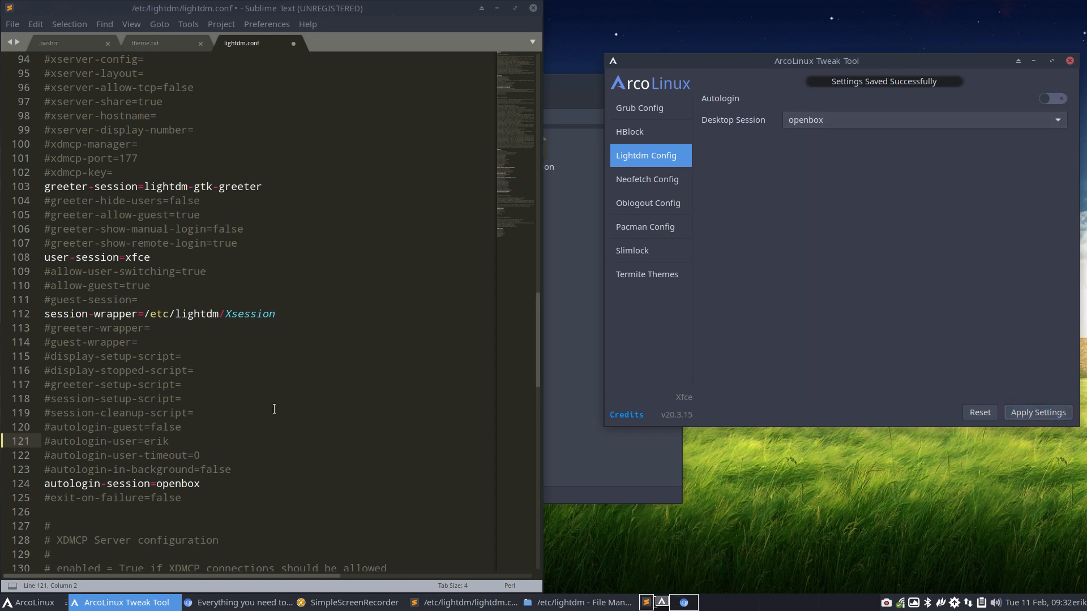
click(277, 409)
click(252, 348)
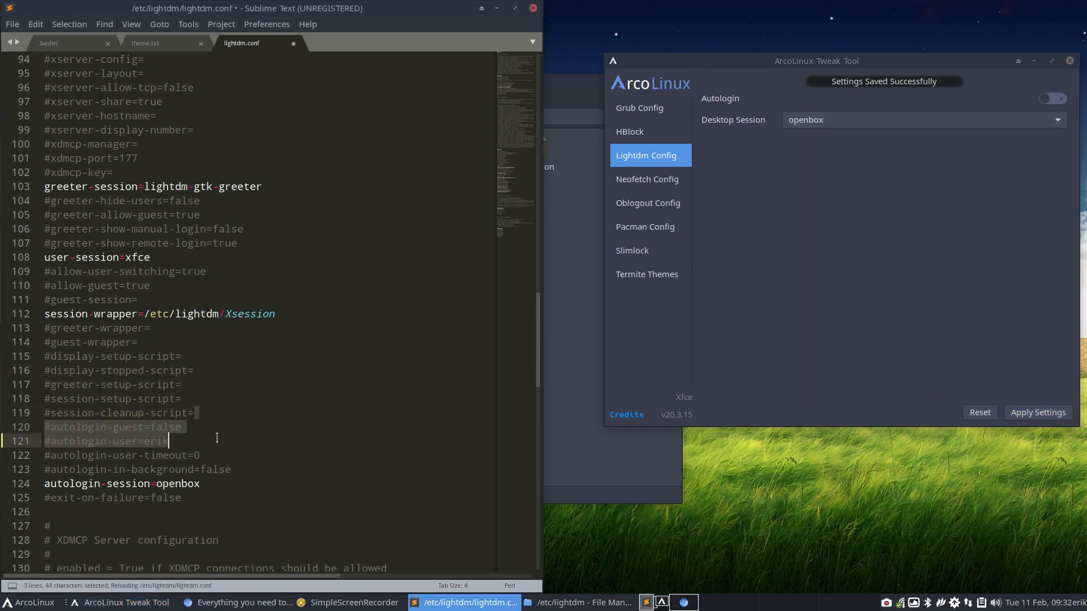
click(234, 455)
- Switch Autologin back on, apply the settings and recheck the autologin-user and autologin-session lines in lightdm.conf
click(1052, 85)
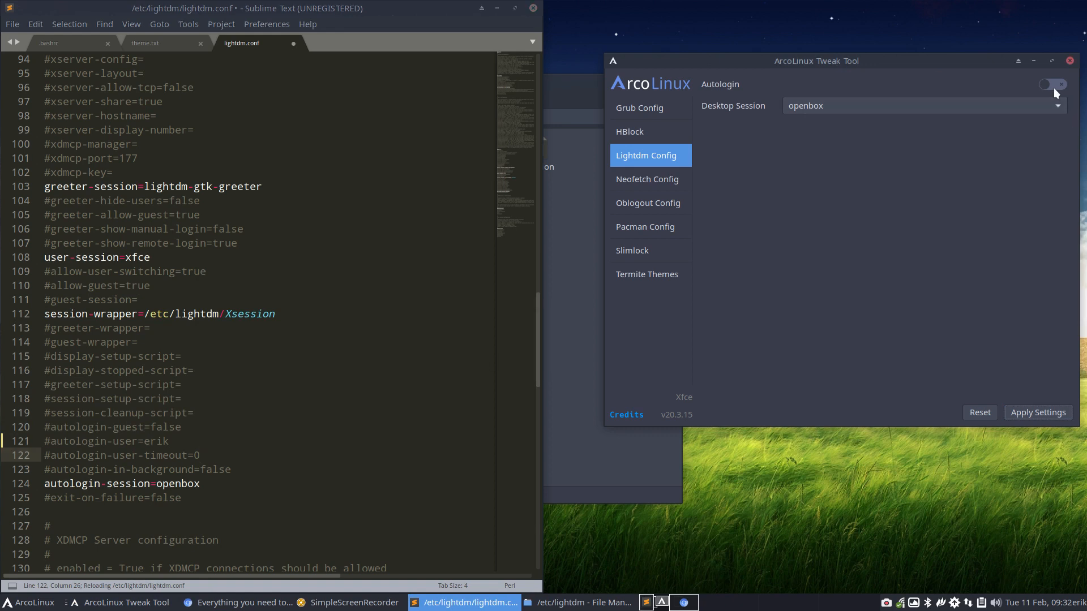
click(1040, 413)
click(358, 412)
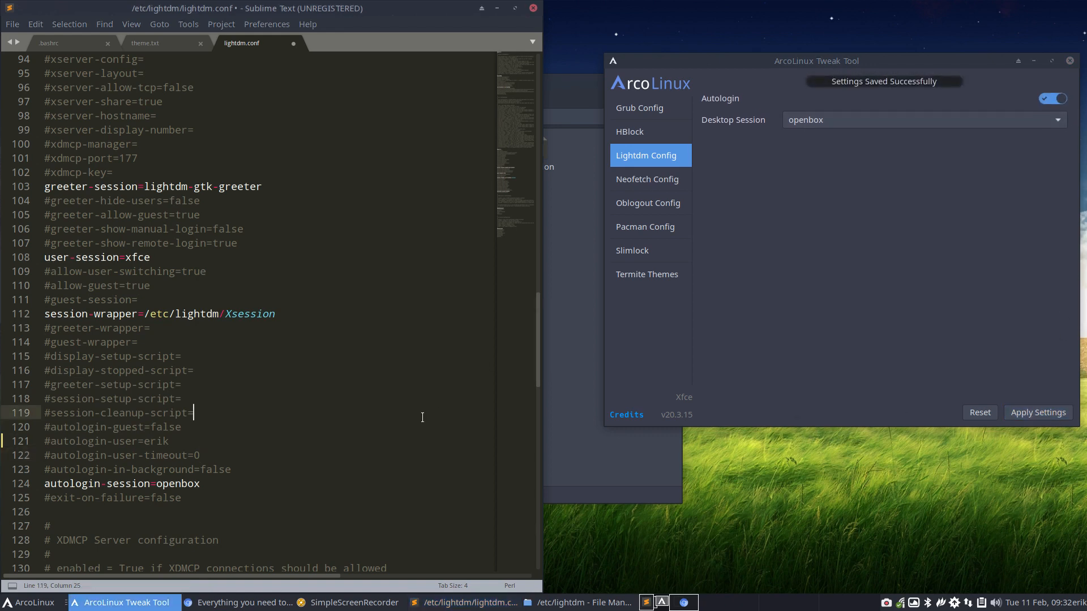
drag(237, 351, 242, 452)
click(330, 444)
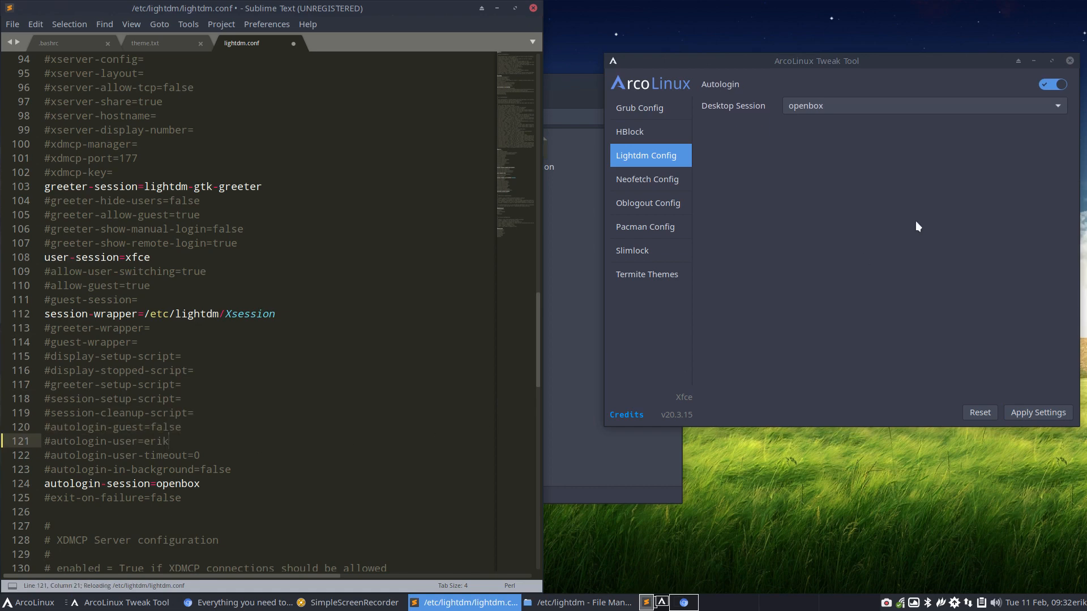
click(1001, 196)
click(300, 379)
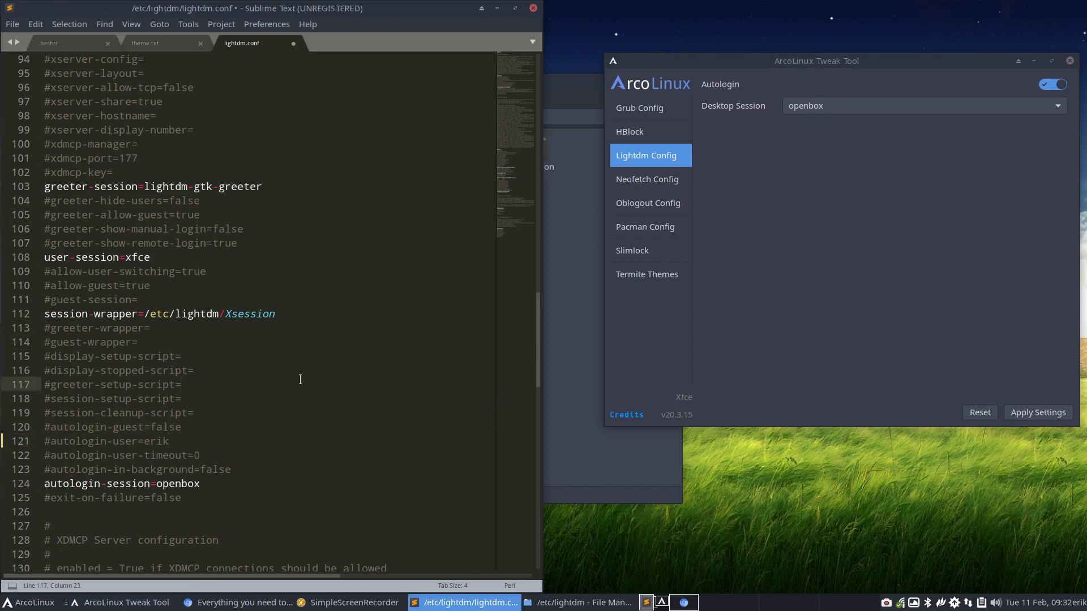
scroll(294, 385, down, 4)
scroll(287, 407, up, 2)
scroll(286, 415, down, 4)
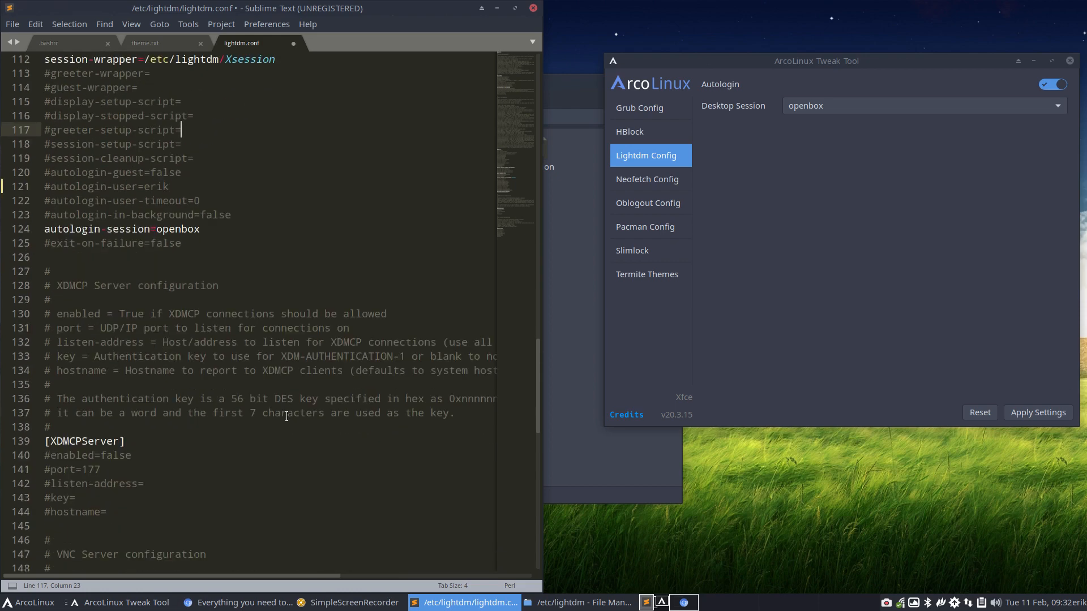
click(299, 115)
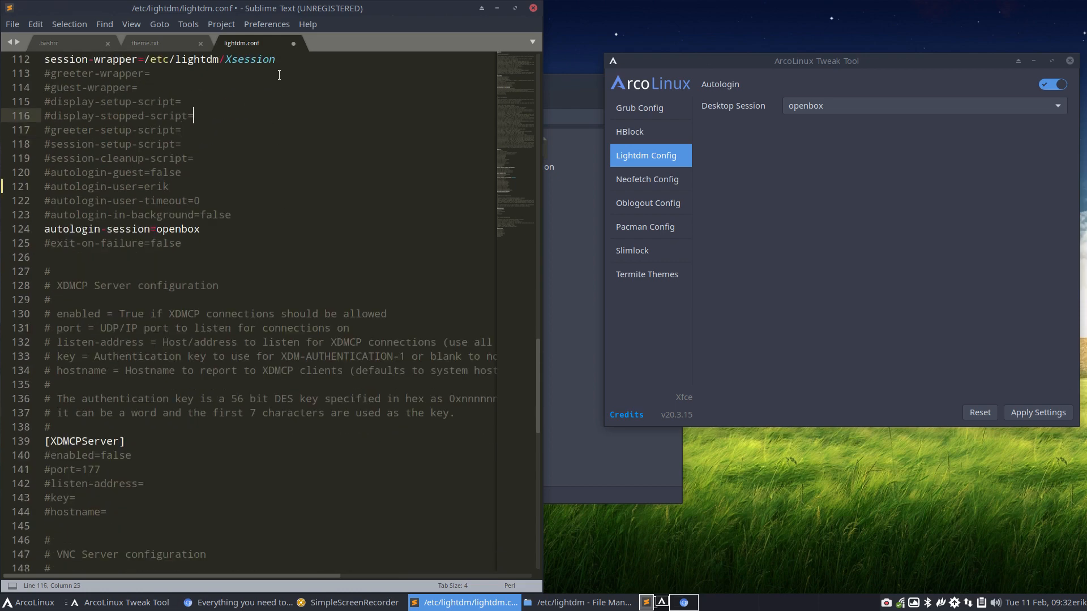
- Close lightdm.conf without saving the manual edit, close Sublime Text and reopen the file from /etc/lightdm
click(294, 44)
click(181, 334)
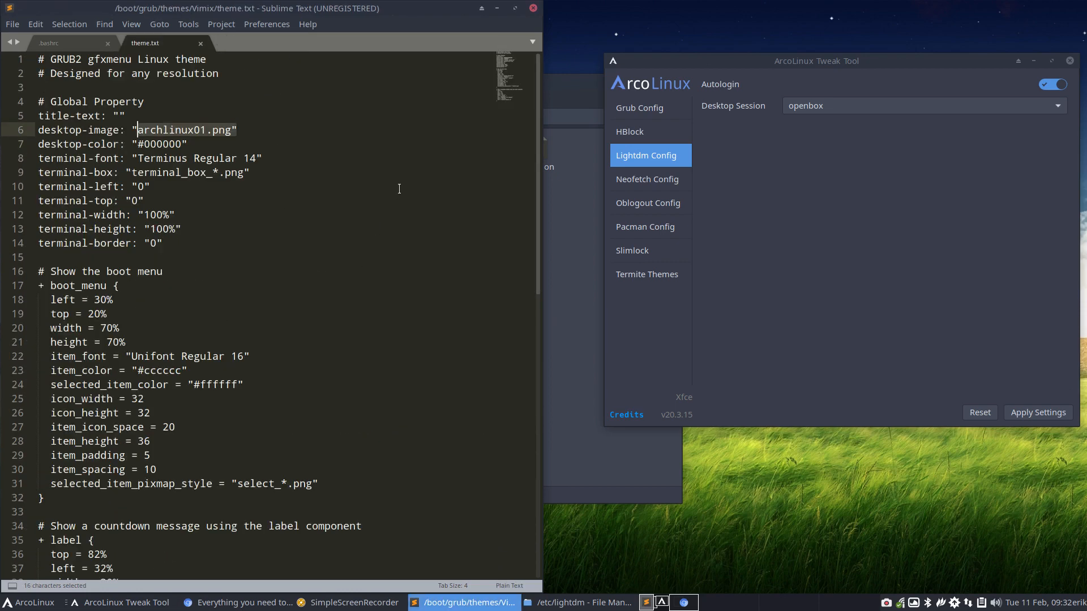
click(531, 8)
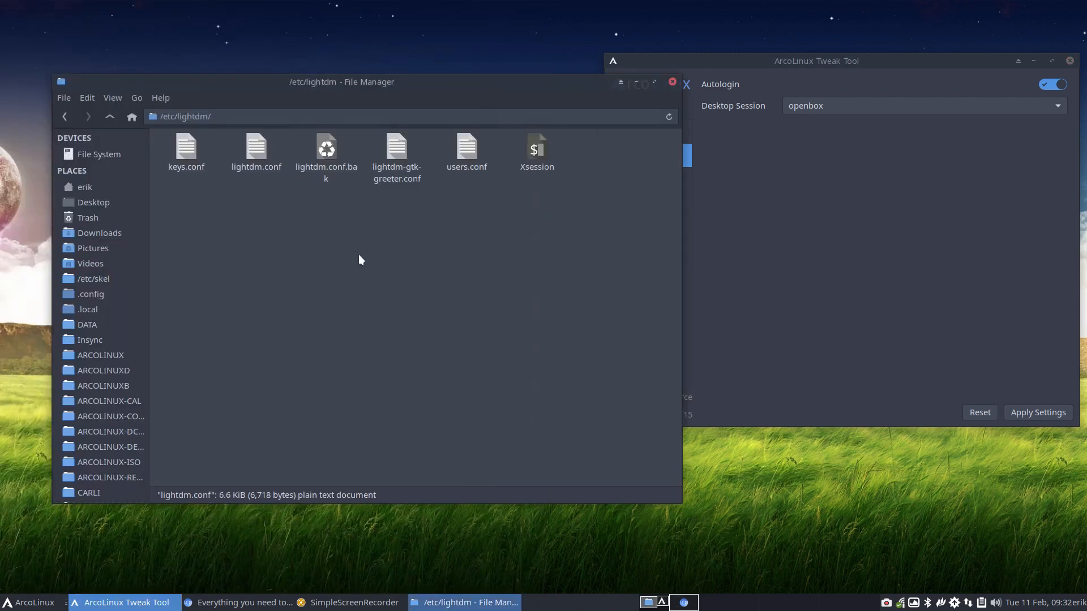
double_click(257, 150)
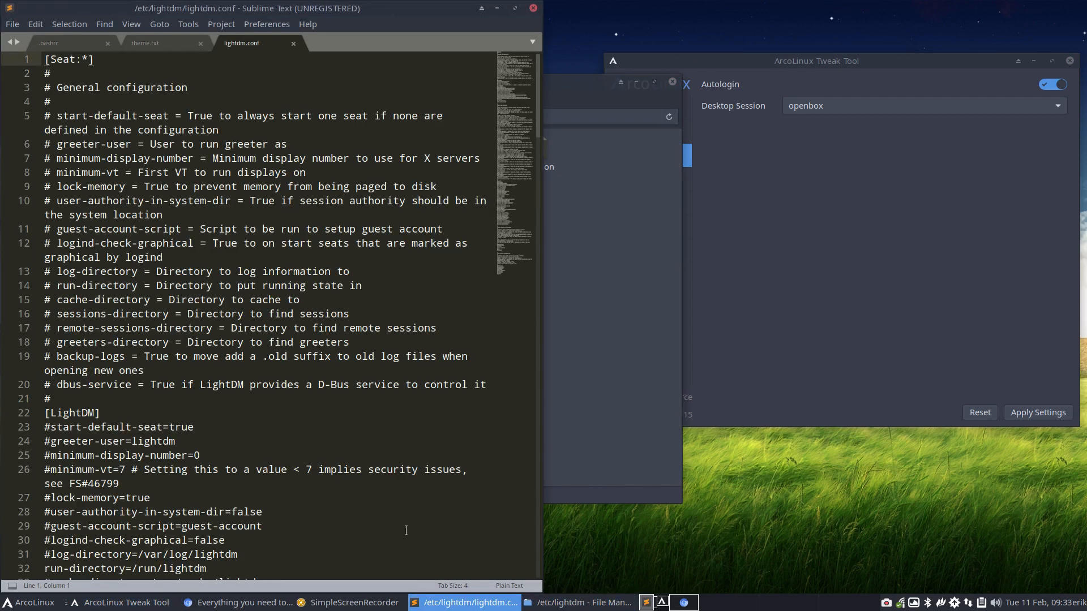
- Set the syntax highlighting of lightdm.conf to Perl and place the cursor on the autologin-user line
click(508, 586)
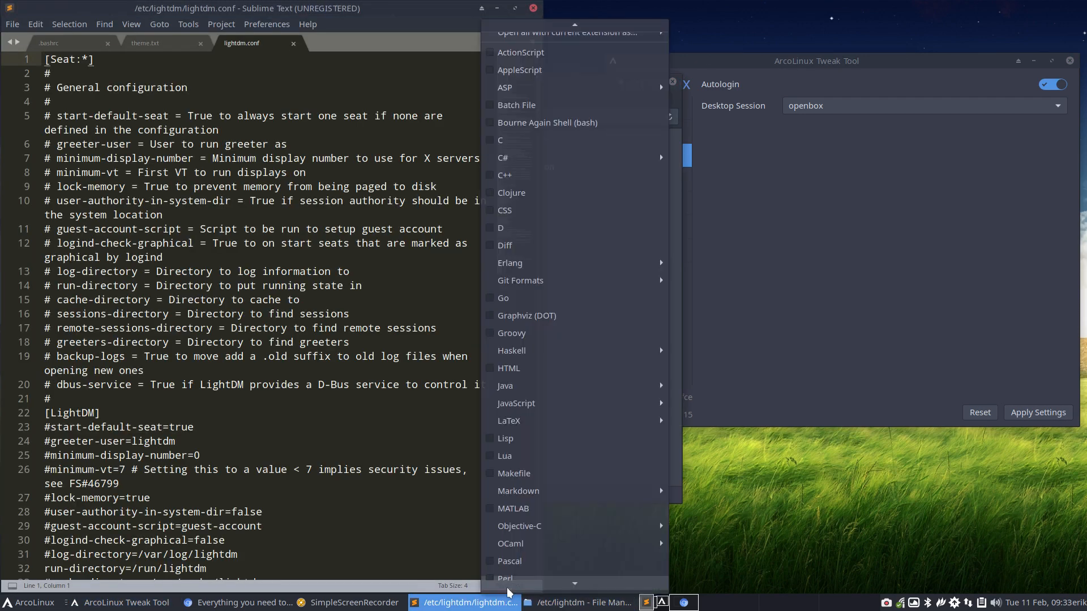
click(512, 548)
scroll(337, 459, down, 10)
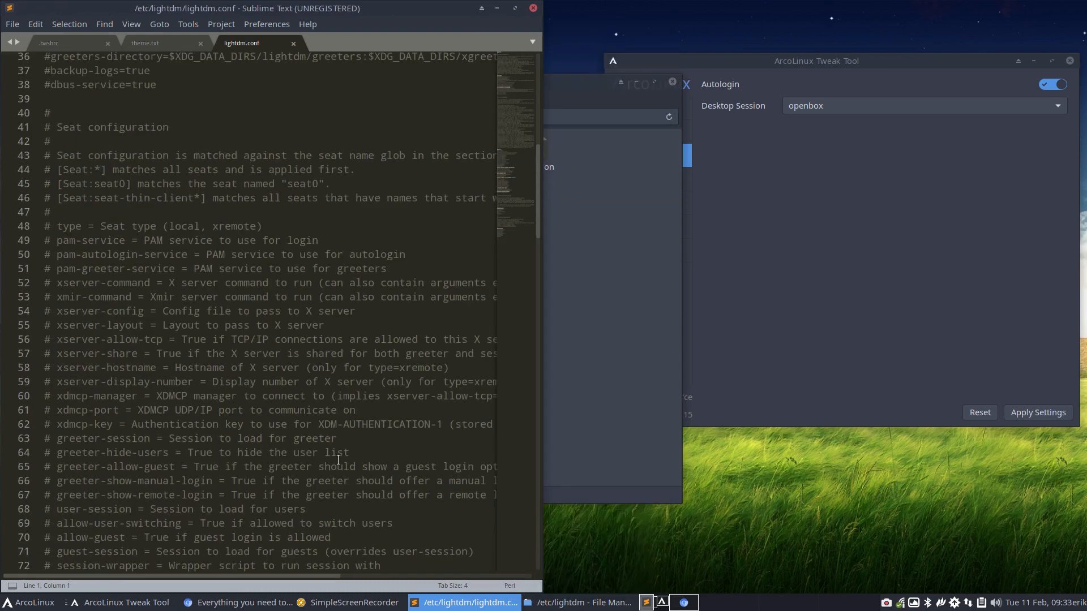
scroll(338, 460, down, 20)
click(217, 318)
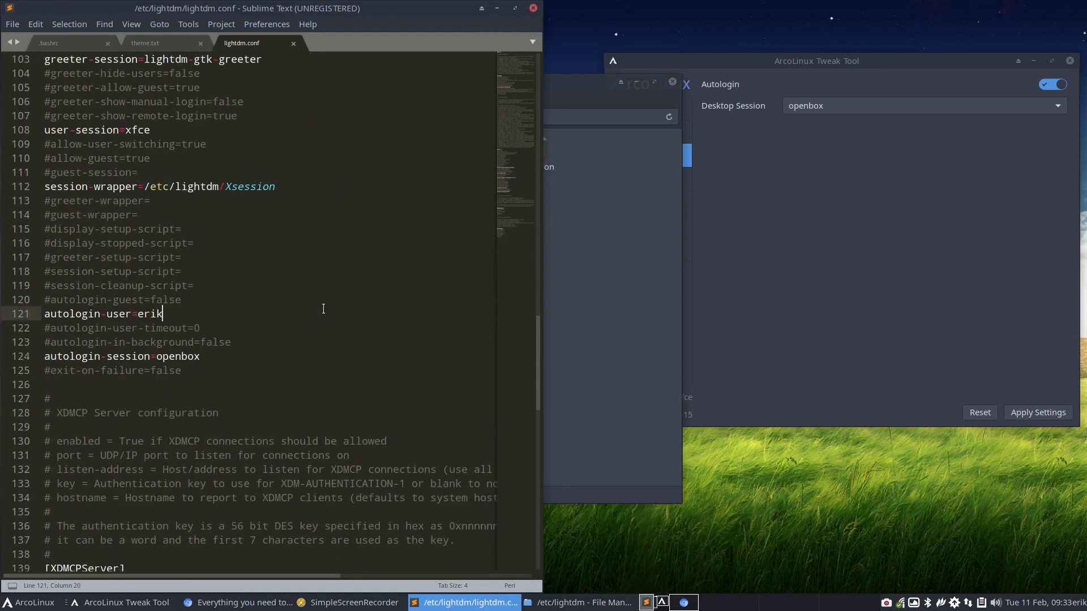
- Turn Autologin off and apply it, checking how the autologin-user line in the reopened lightdm.conf changes
click(1052, 84)
click(1056, 413)
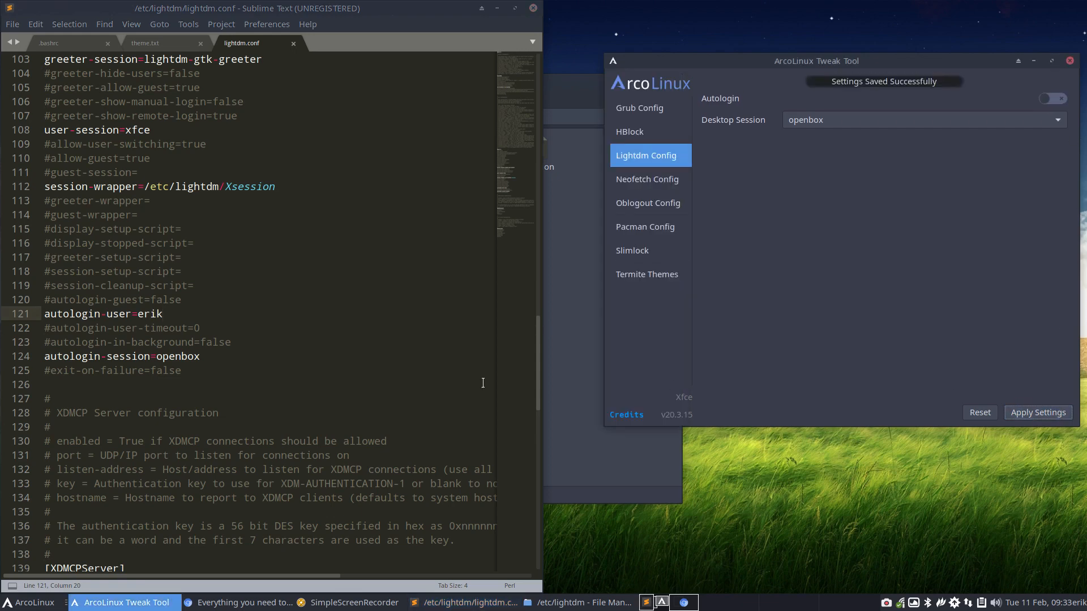
click(350, 420)
click(194, 317)
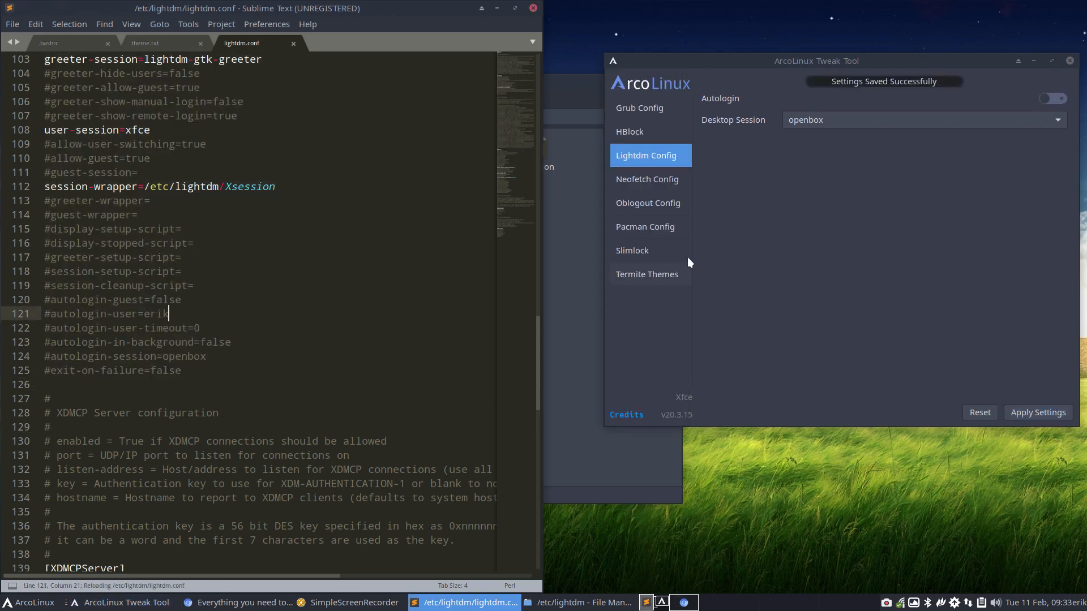
- Turn Autologin on again, apply the settings and return the cursor to the autologin-user line of lightdm.conf
click(1053, 85)
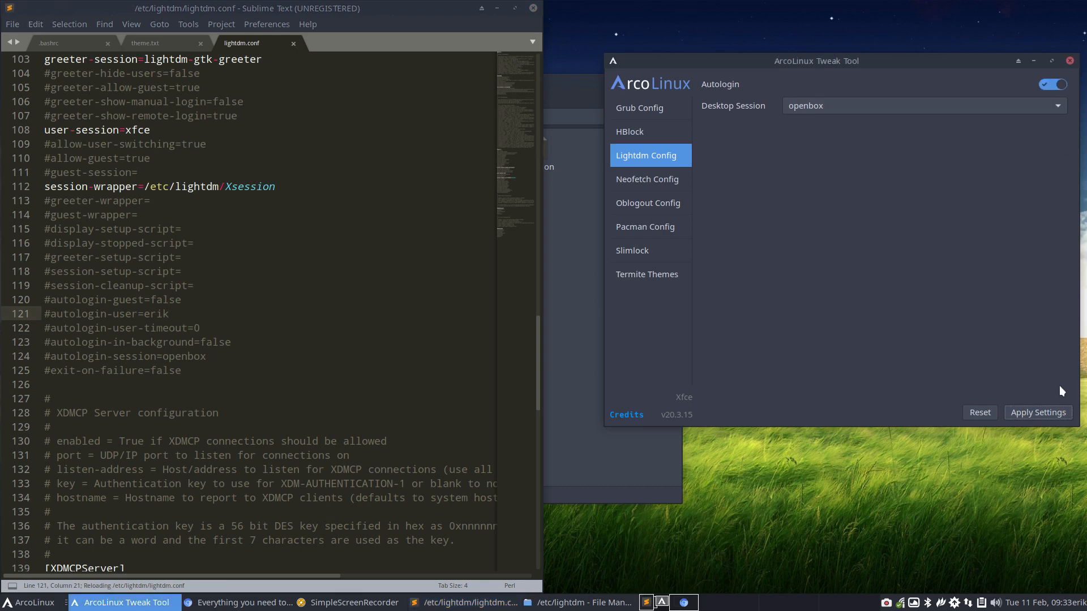
click(1038, 413)
click(346, 360)
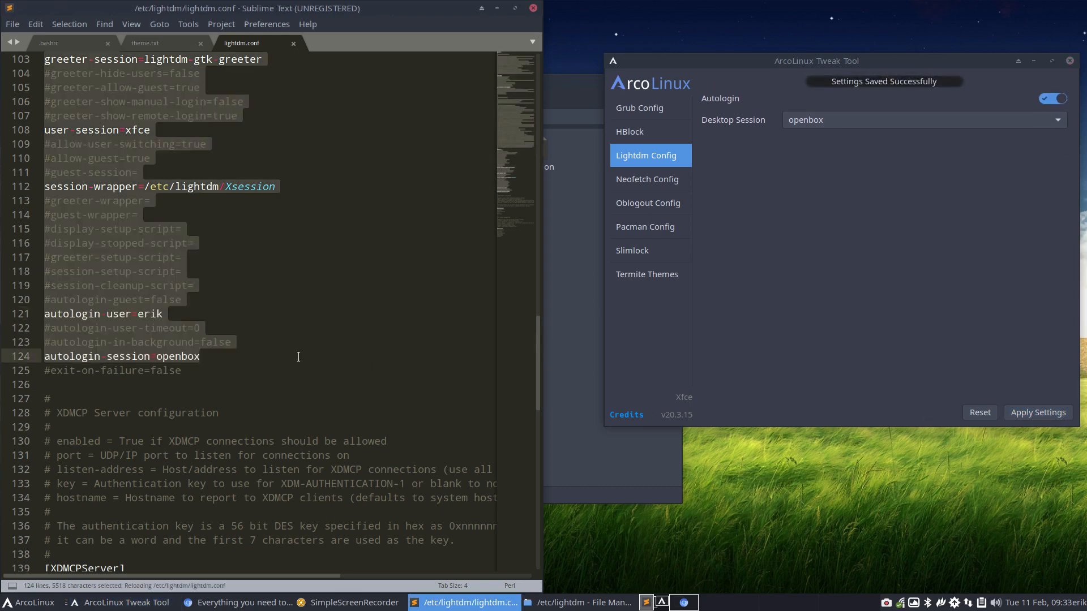
key(Up)
key(Up)
key(Up)
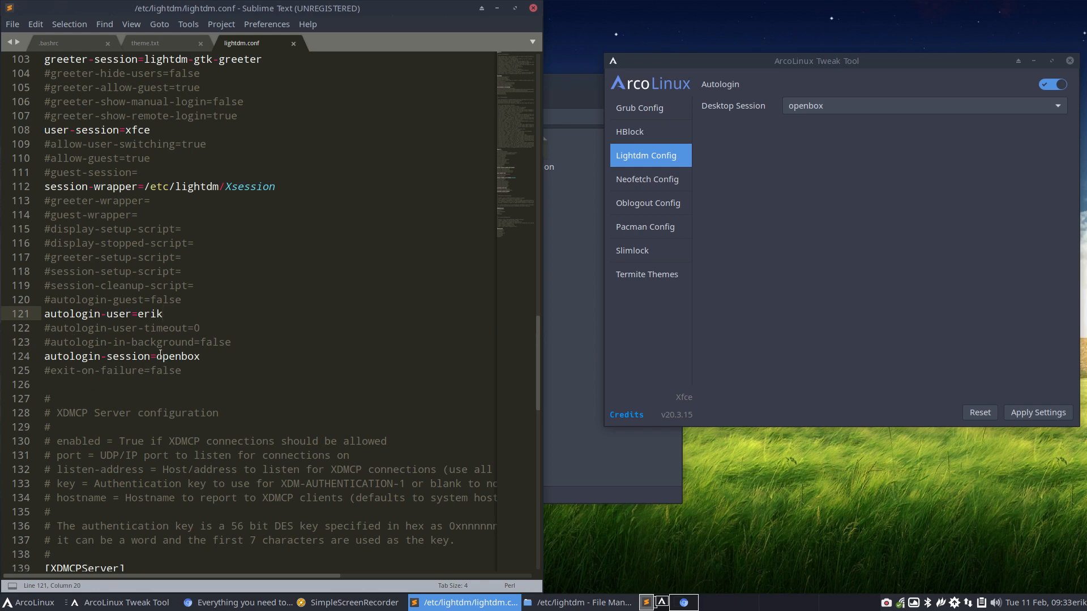
- Highlight openbox on the autologin-session line and compare it with the Desktop Session setting in the Tweak Tool
drag(158, 357, 199, 357)
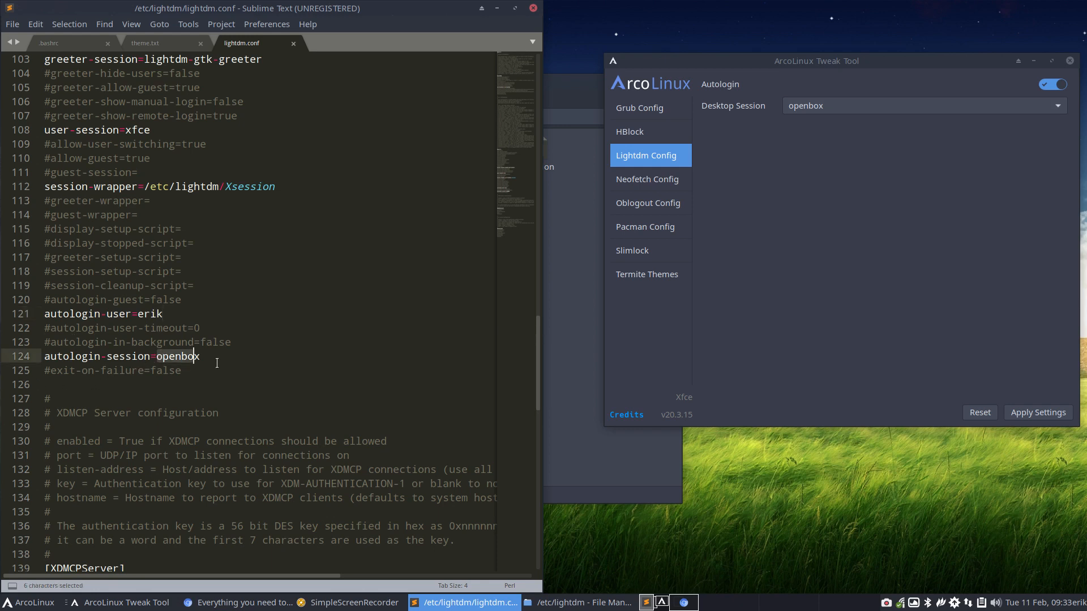
click(840, 108)
click(841, 109)
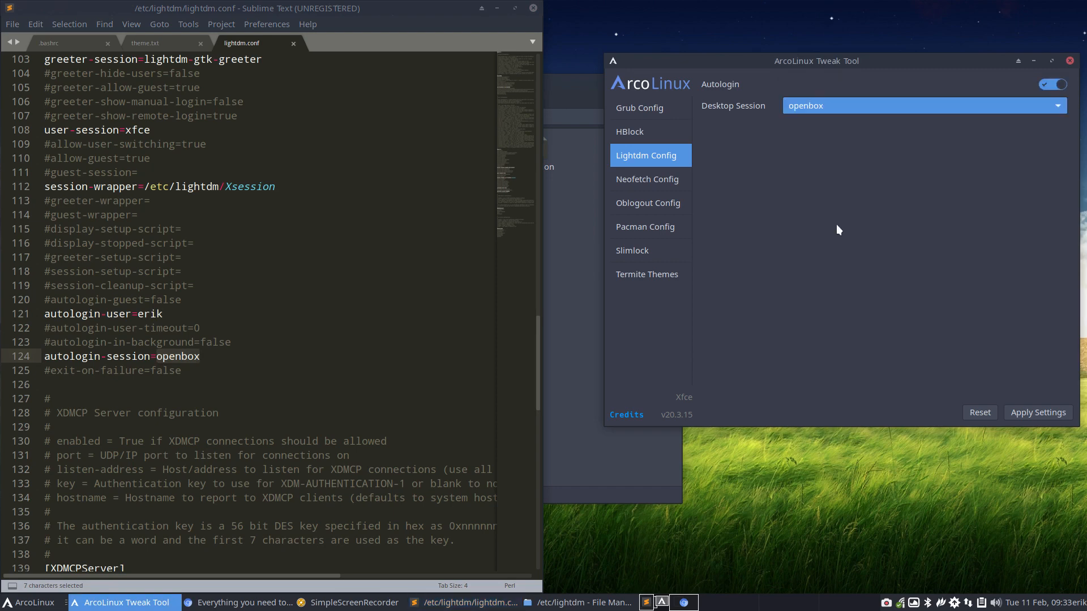
- Close Sublime Text and look through the Neofetch Config, Oblogout Config, Pacman Config and Slimlock settings
click(531, 8)
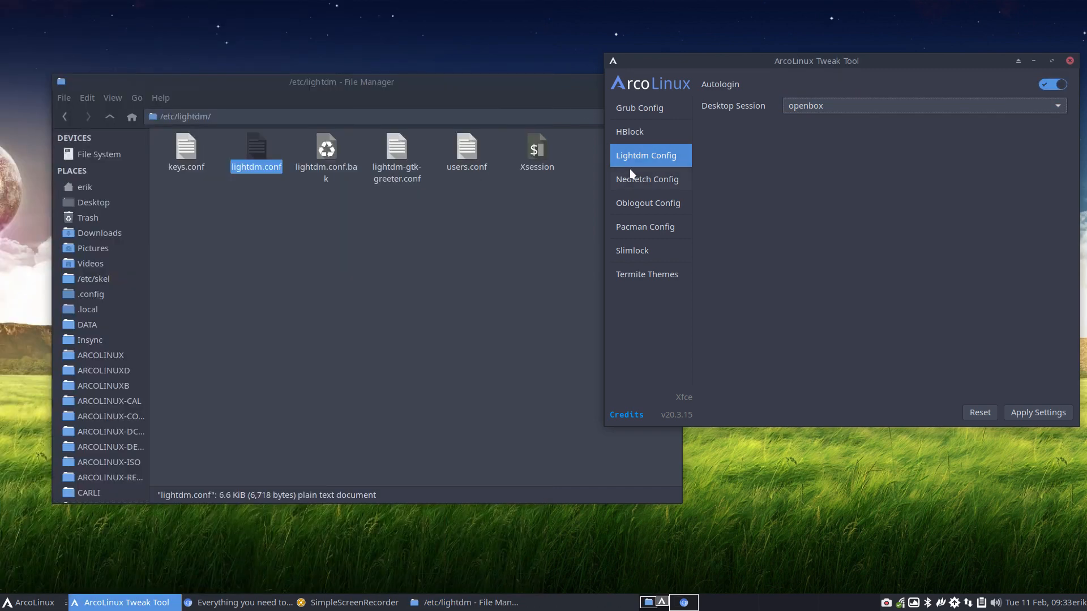
click(651, 182)
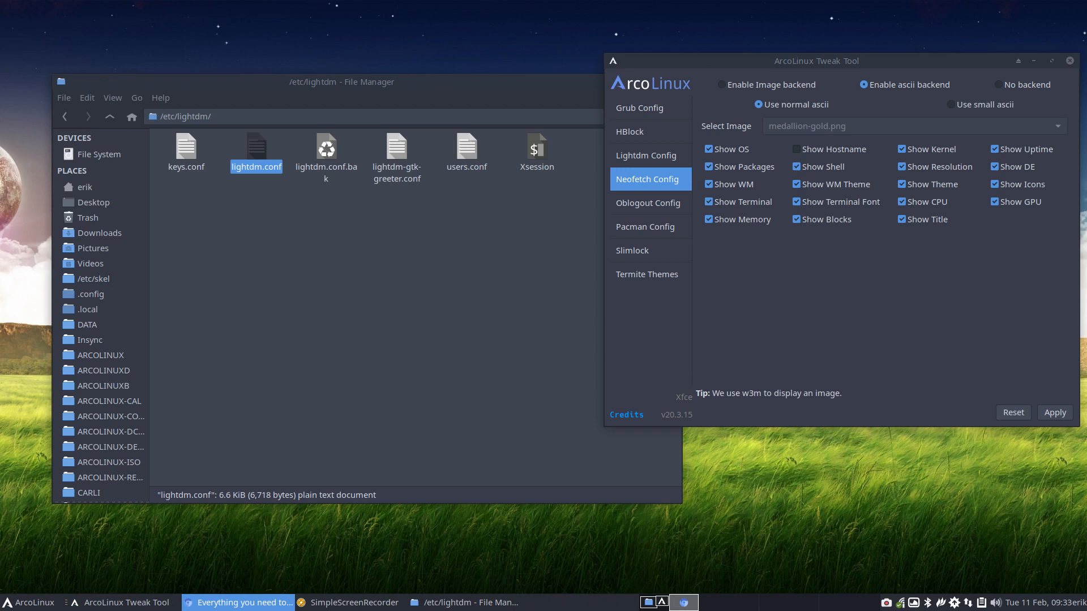
click(724, 285)
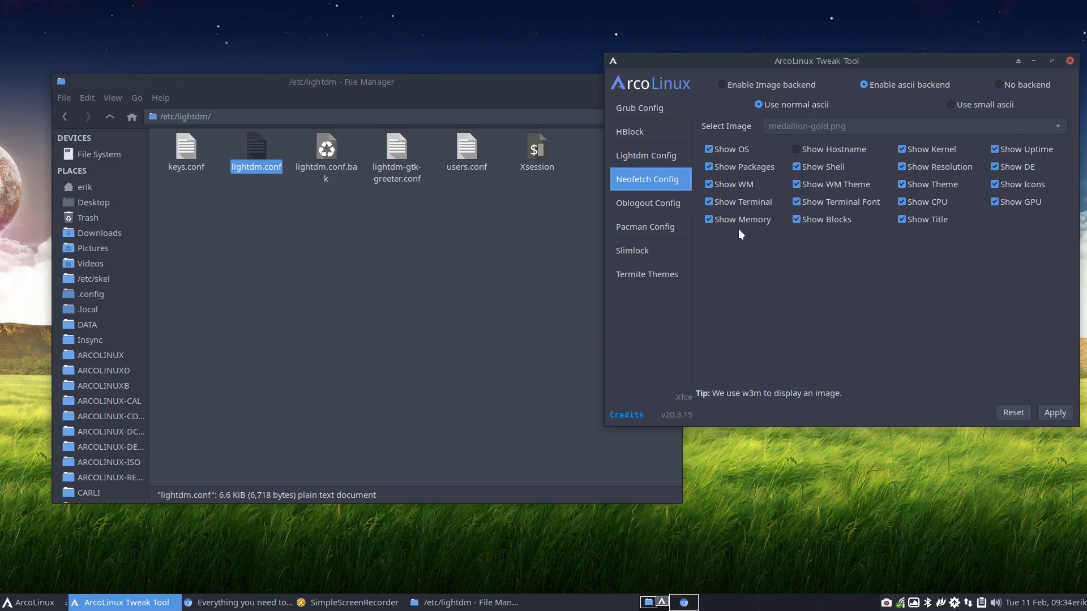
click(654, 208)
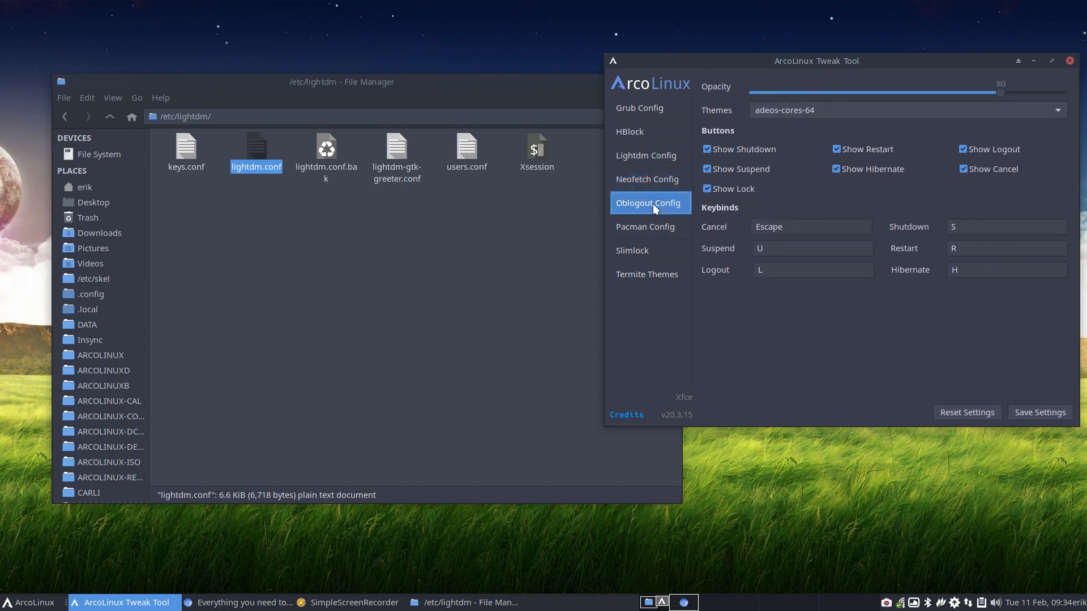
click(653, 227)
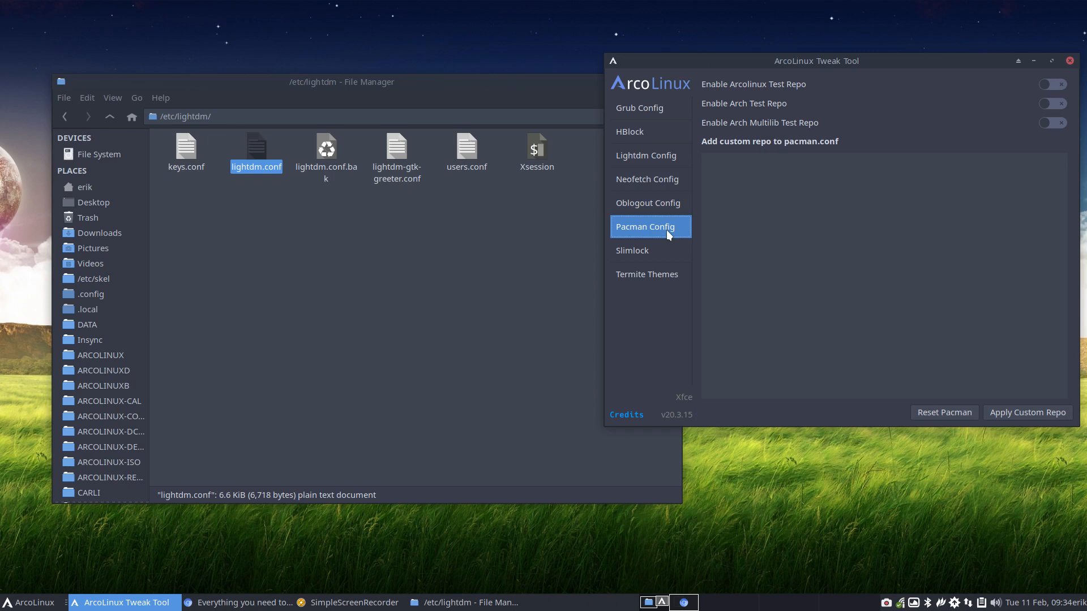
click(660, 249)
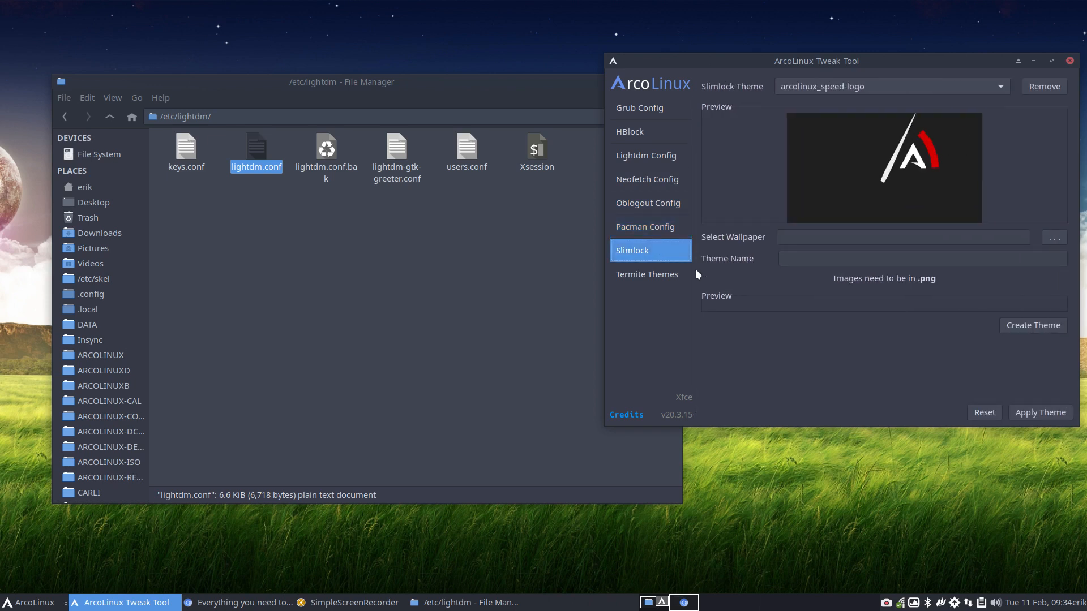
- Apply the arcolinux-default theme in the Termite Themes settings and open a new terminal to preview it
click(663, 276)
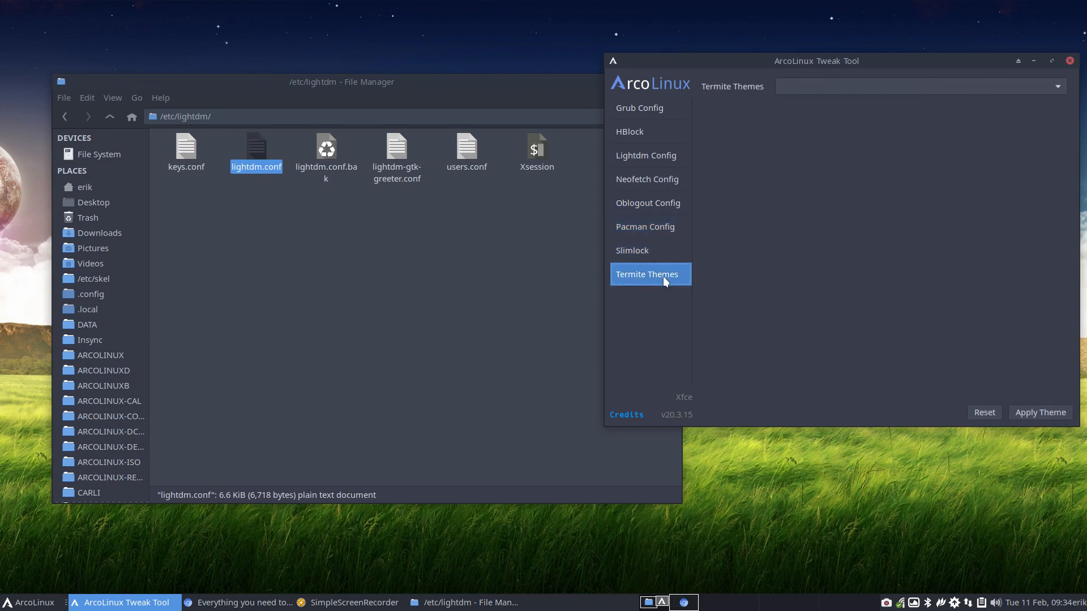
click(898, 86)
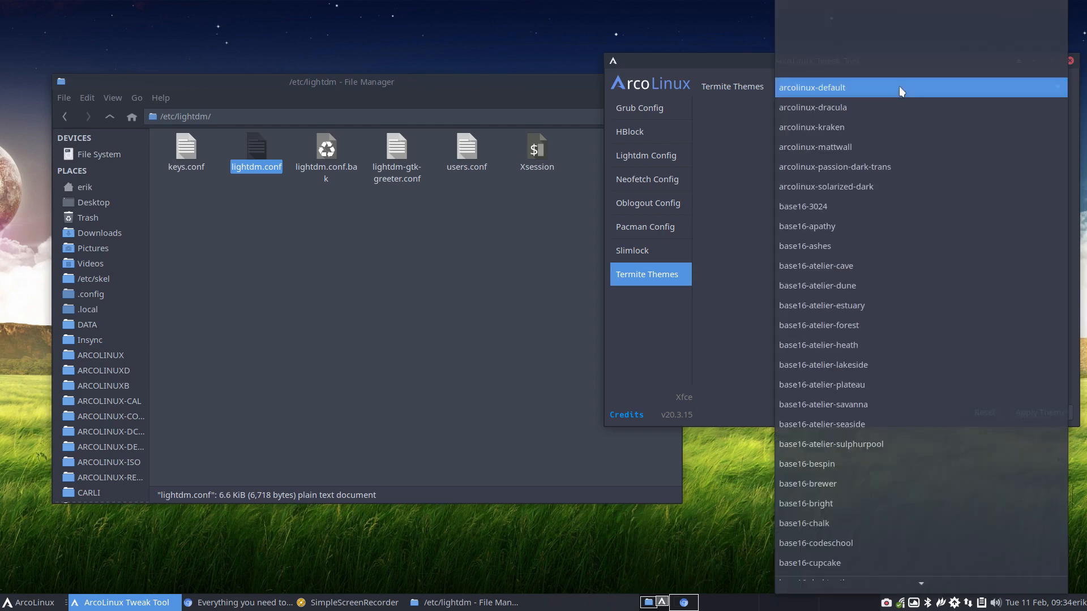
click(899, 86)
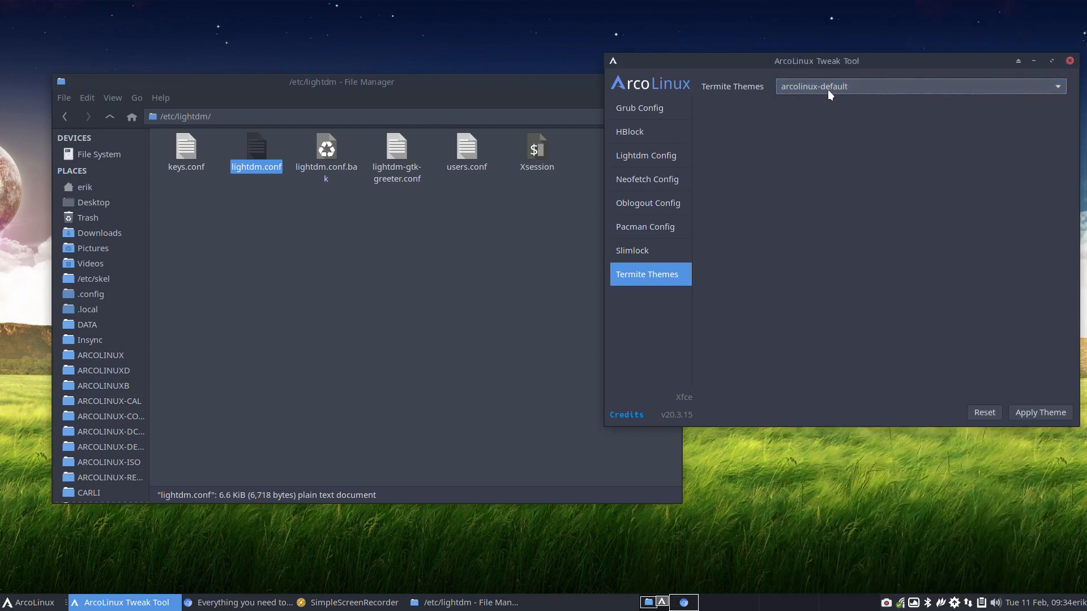
click(1041, 412)
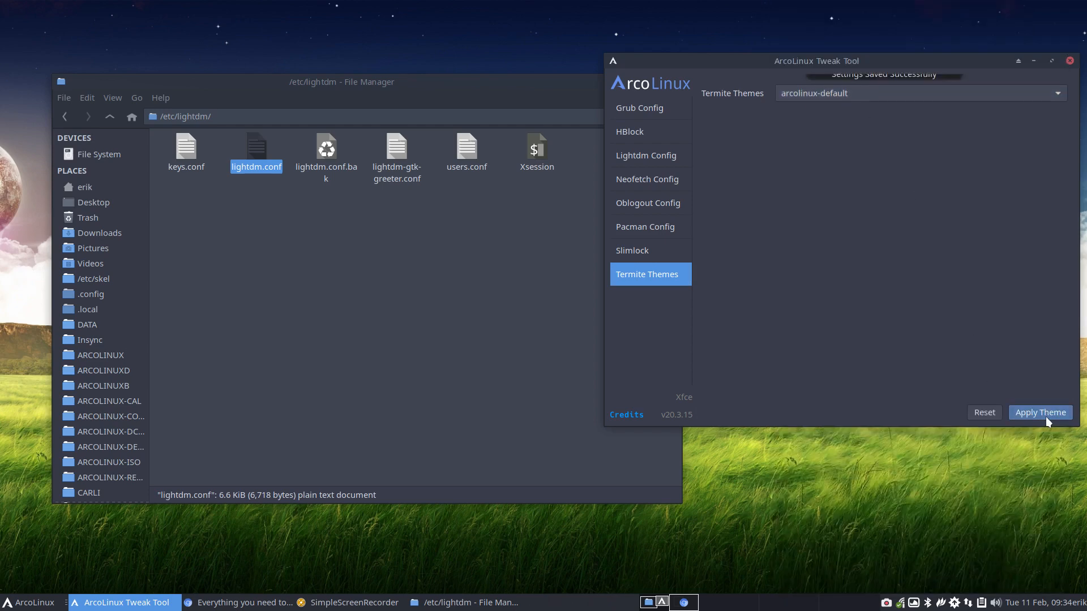
key(super+Return)
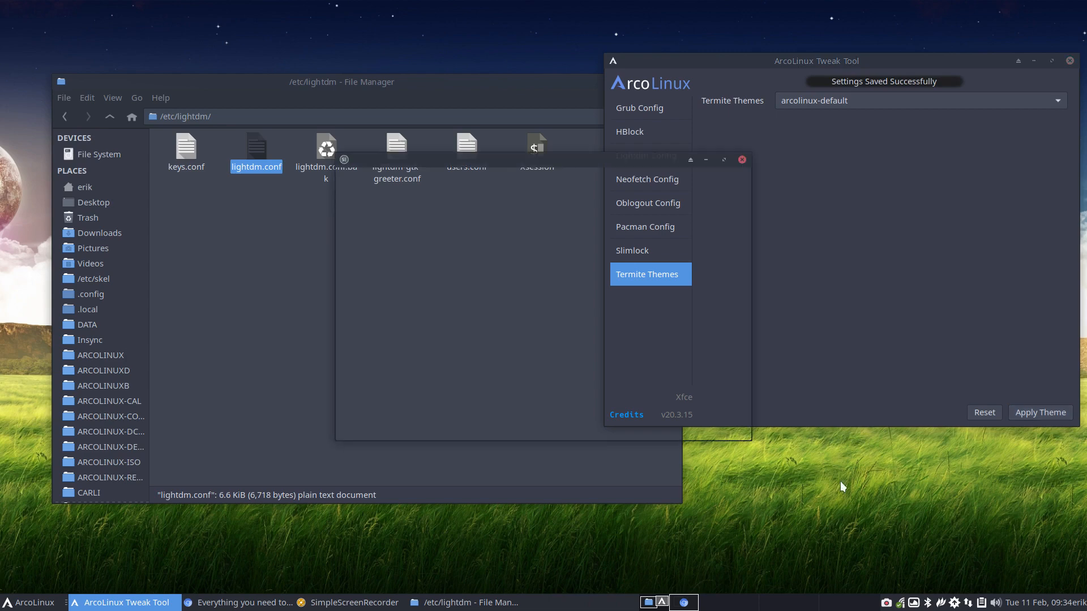
- Apply the arcolinux-passion-dark-trans Termite theme, preview it in a new terminal and close that terminal
click(894, 86)
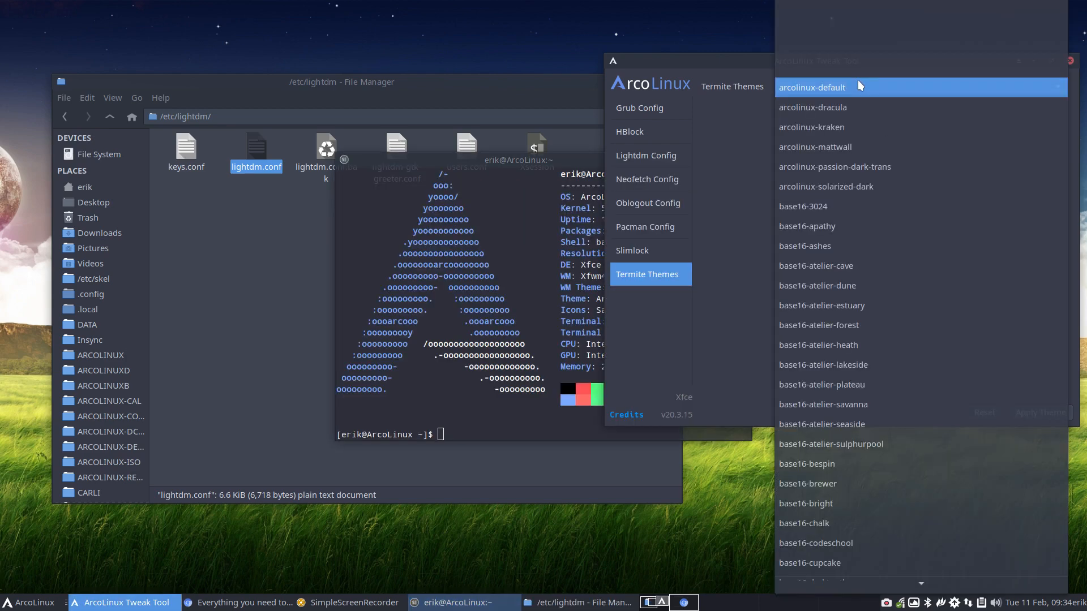
click(857, 168)
click(1059, 419)
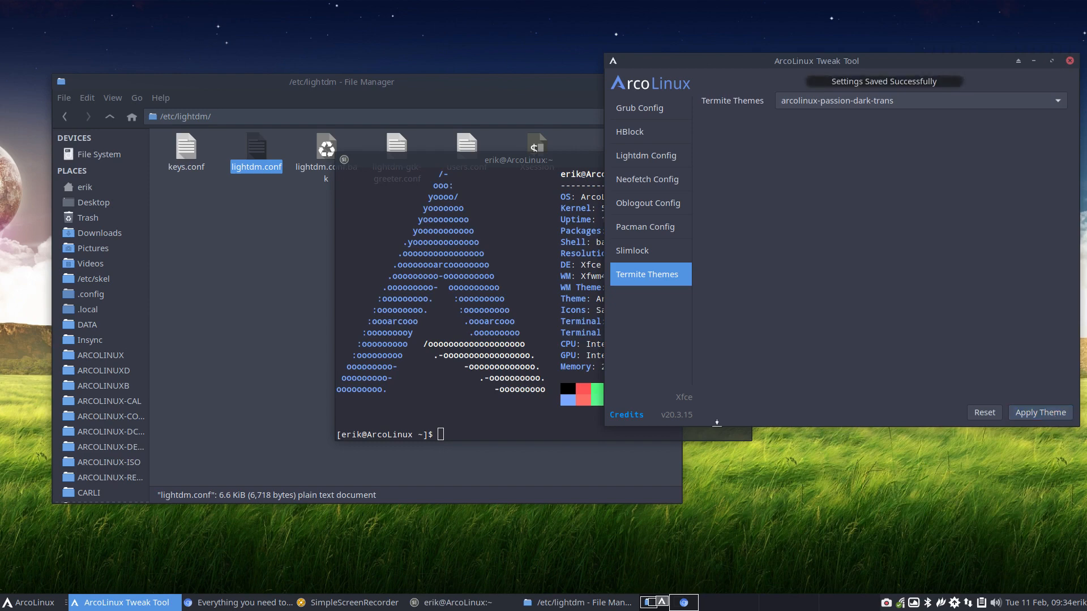
key(super+Return)
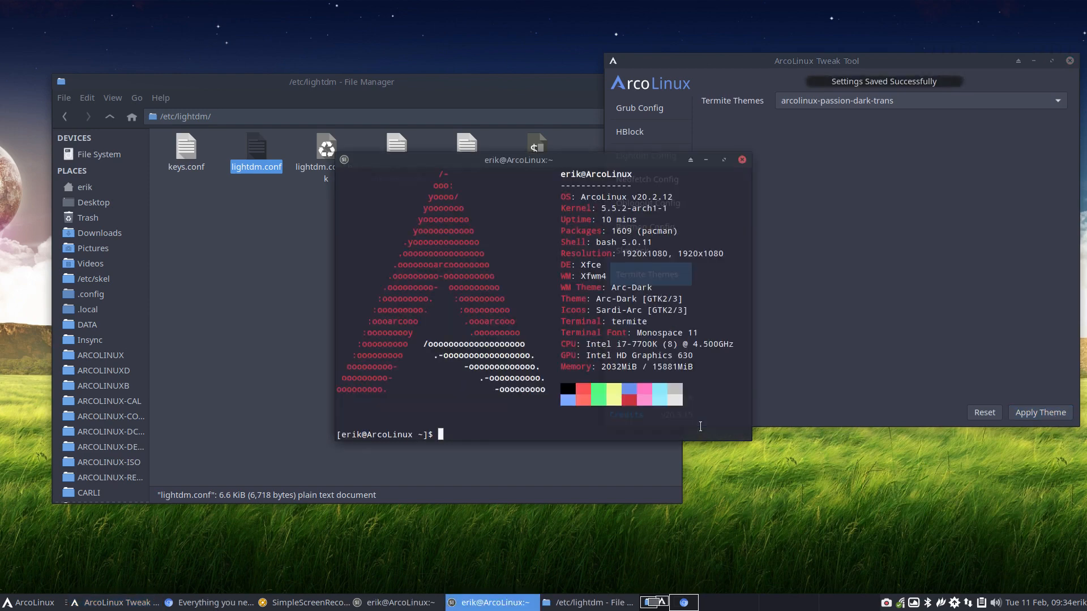
click(742, 159)
- Apply the base16-apathy Termite theme, check its colours in a new terminal and close that terminal
click(837, 86)
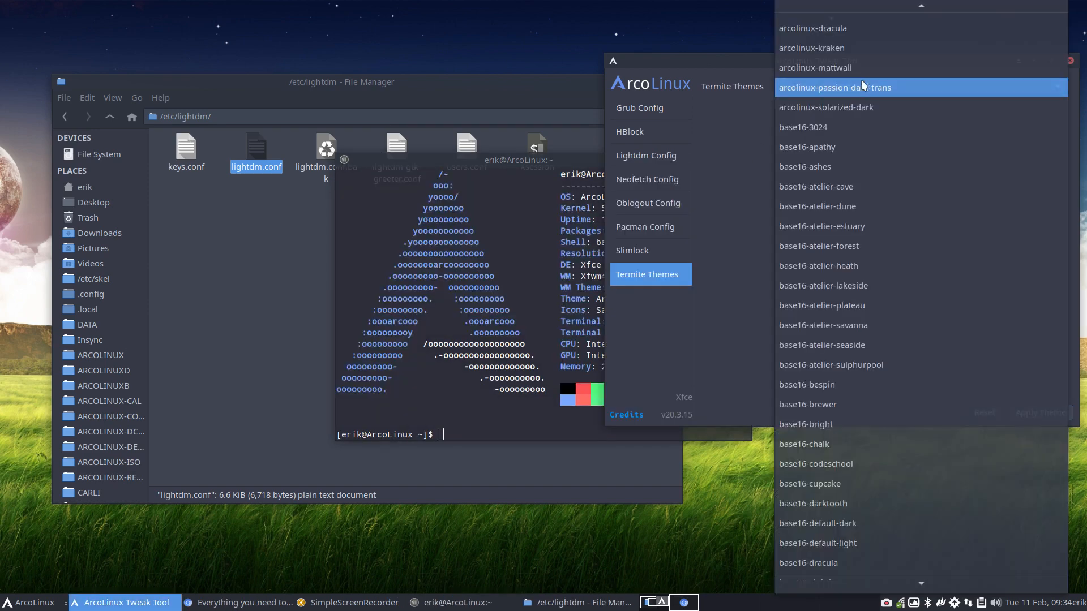
scroll(860, 29, up, 1)
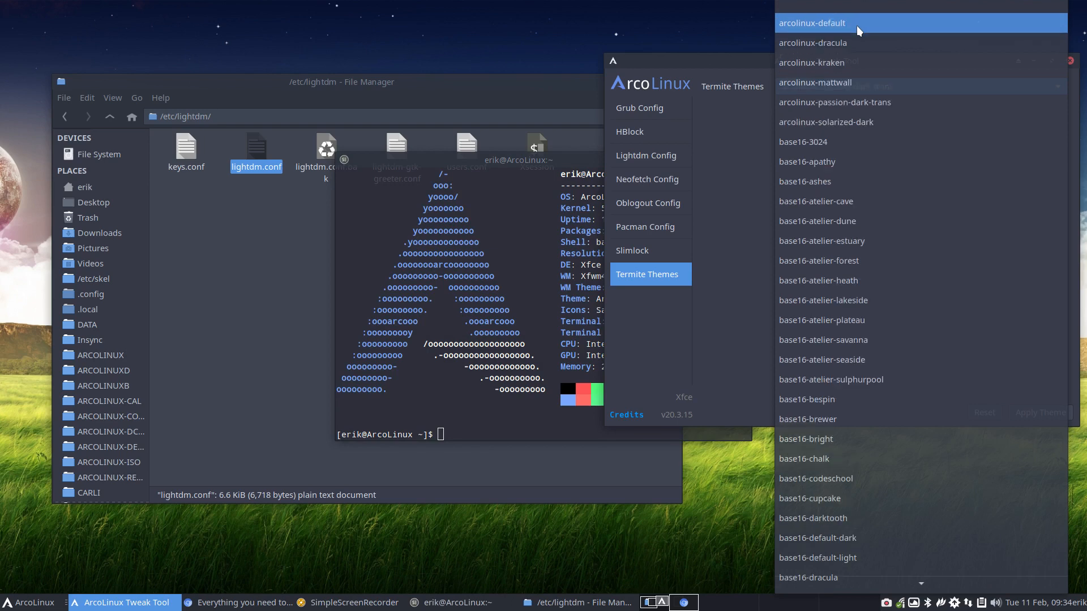
click(869, 162)
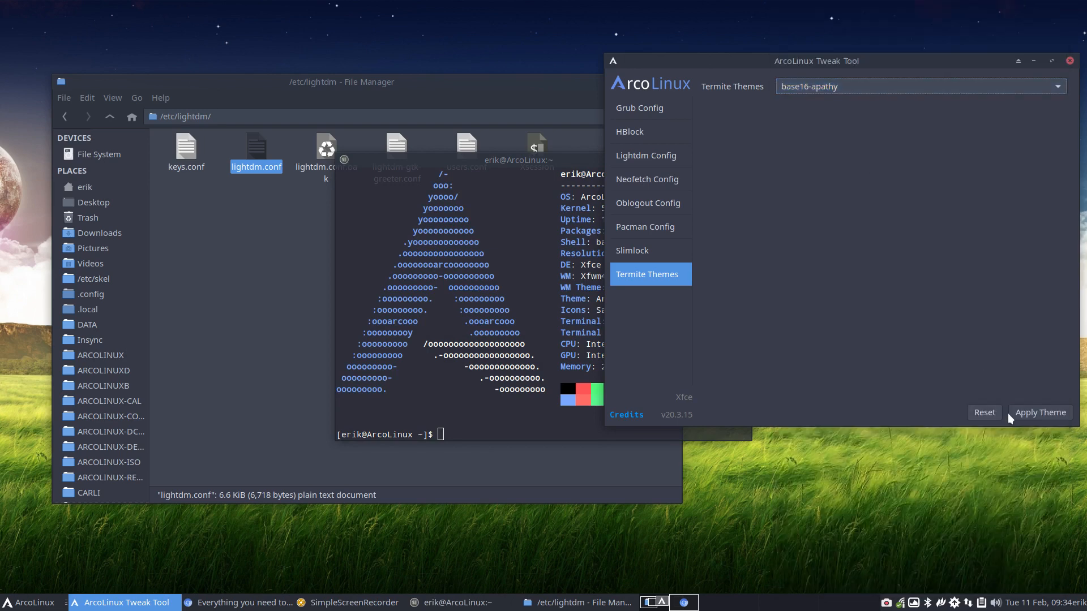
click(1016, 412)
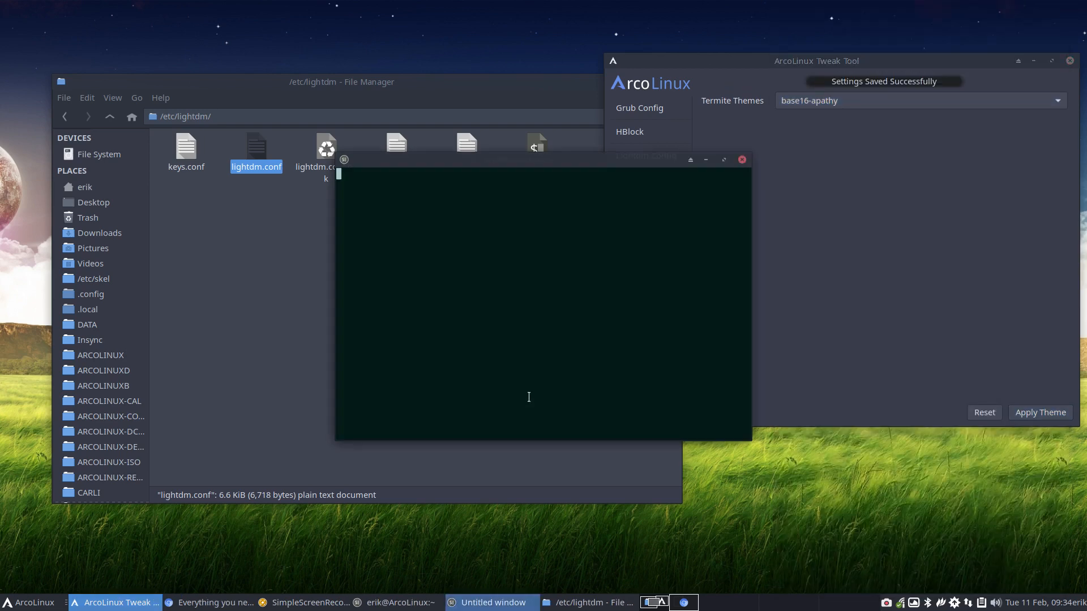
click(739, 158)
- Apply the base16-atelier-sulphurpool Termite theme, compare its terminal with the earlier one and close both terminals
click(877, 90)
click(879, 305)
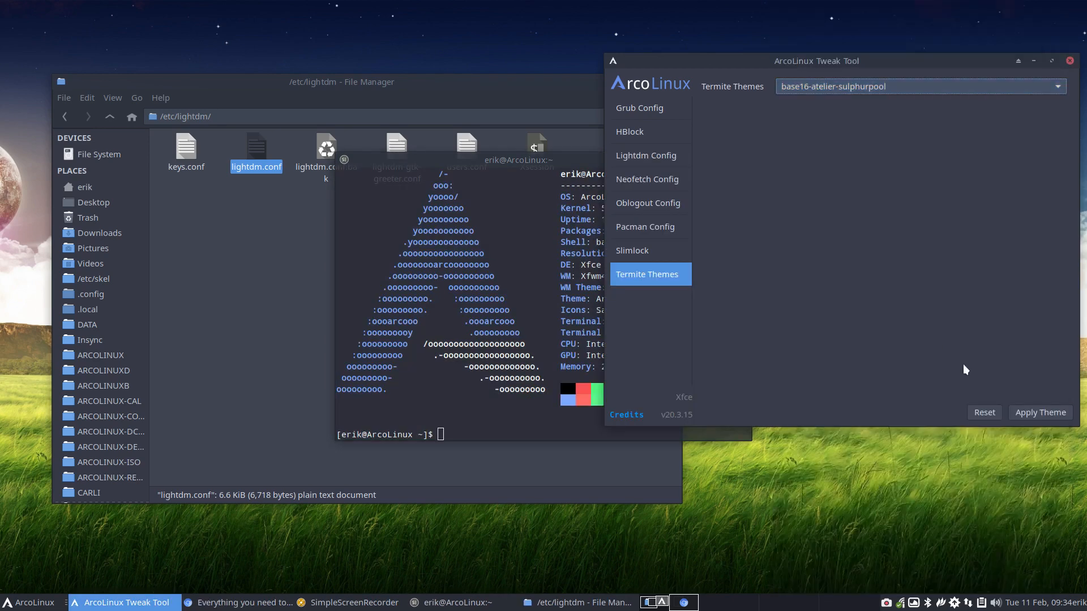
click(1034, 416)
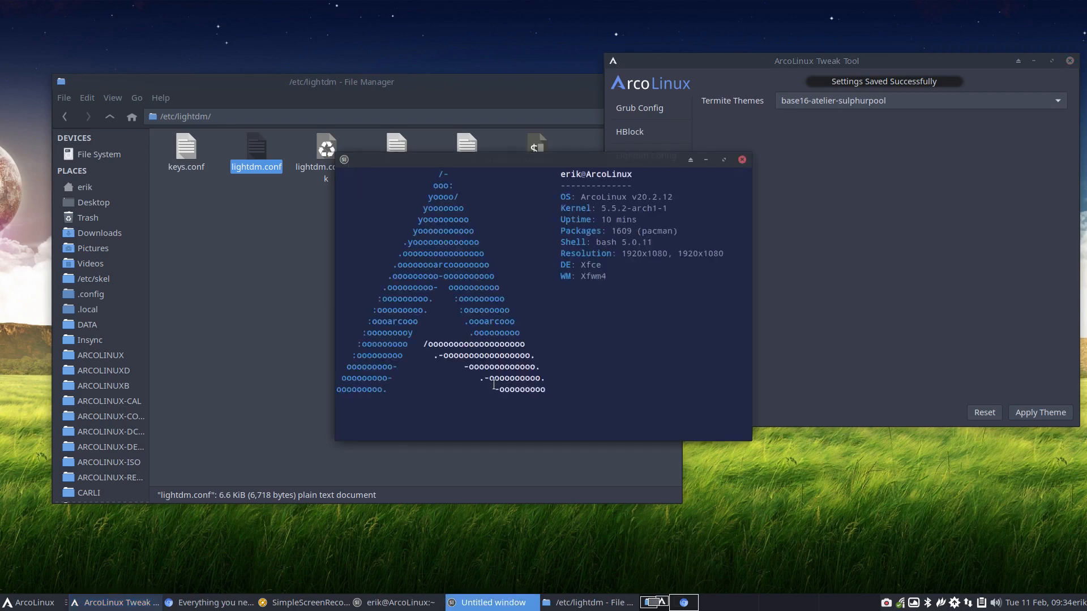
drag(665, 248, 688, 377)
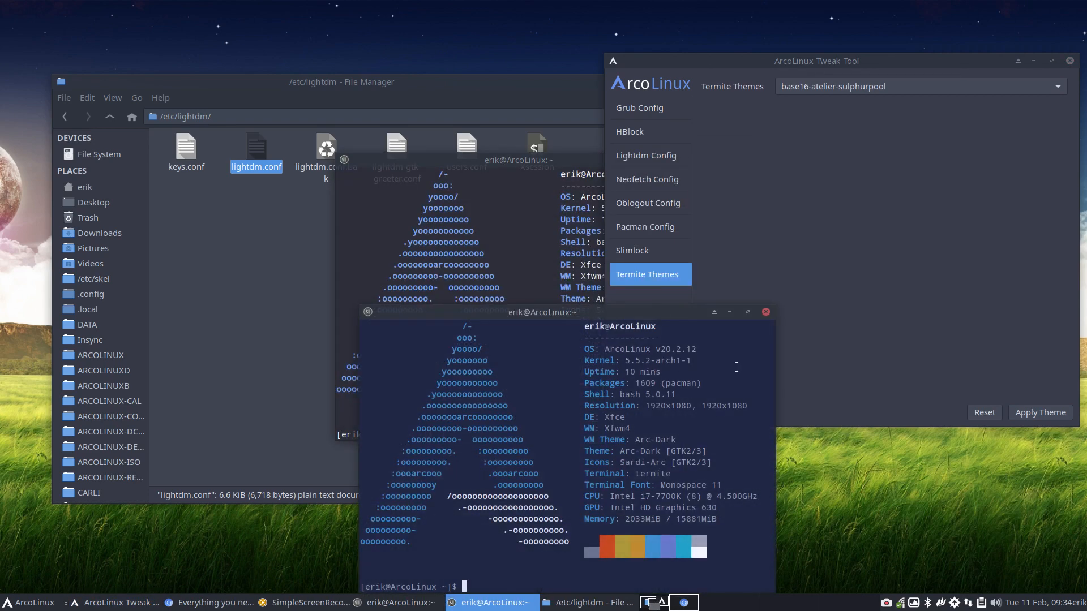
click(768, 312)
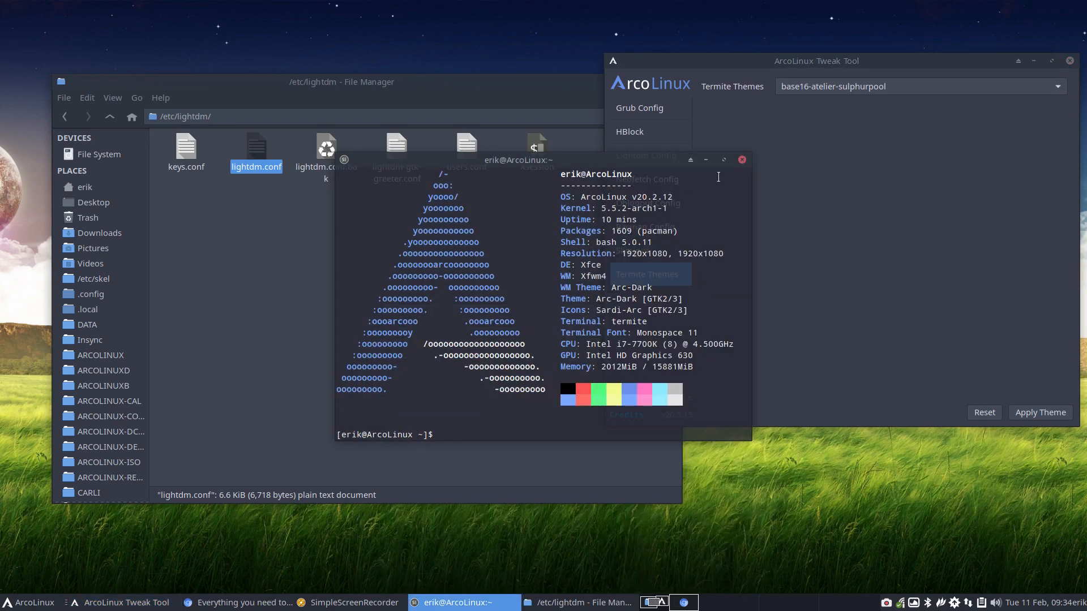
click(743, 160)
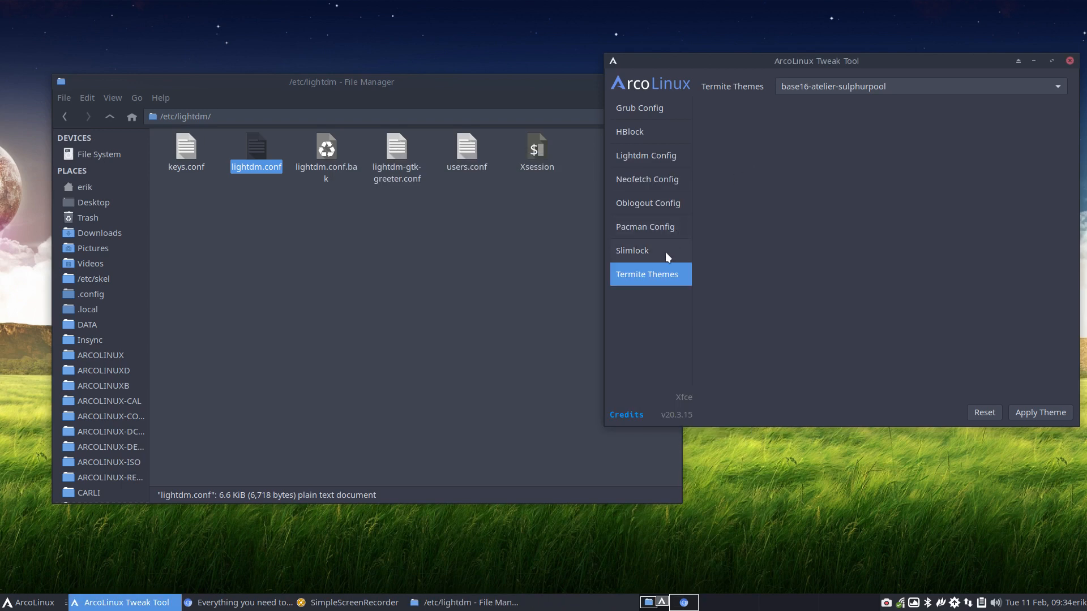
- Return to the Neofetch Config settings and minimize the "Everything you need to..." window
click(656, 179)
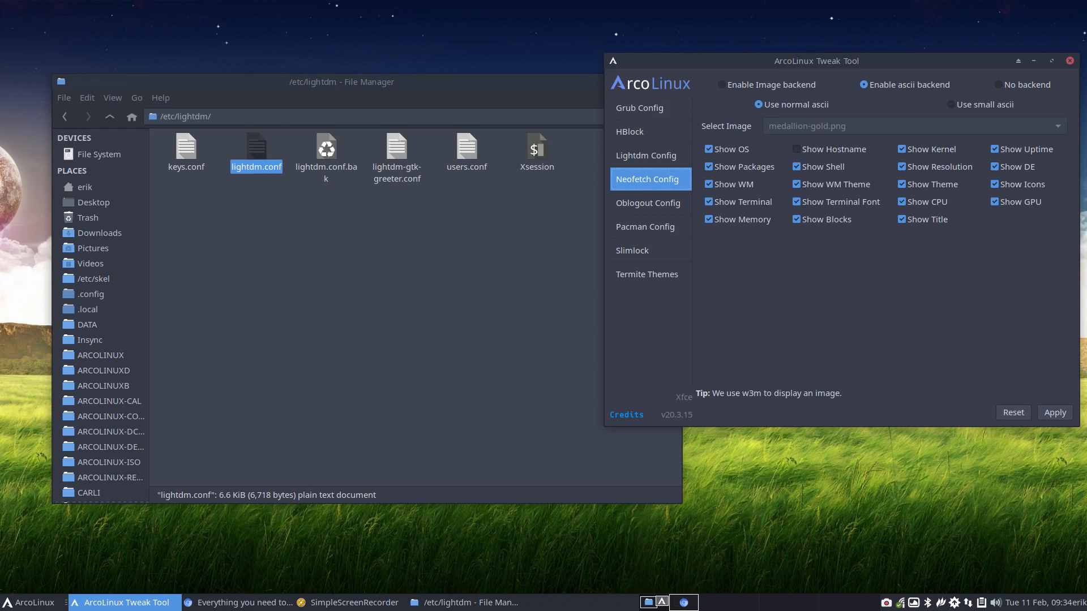
key(alt+Tab)
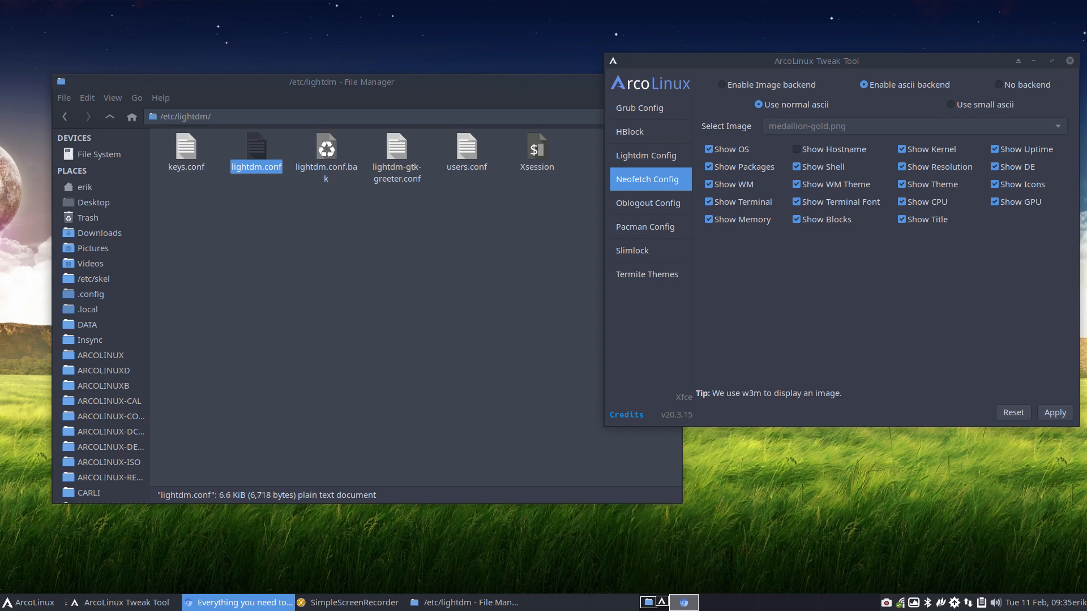
key(alt+F9)
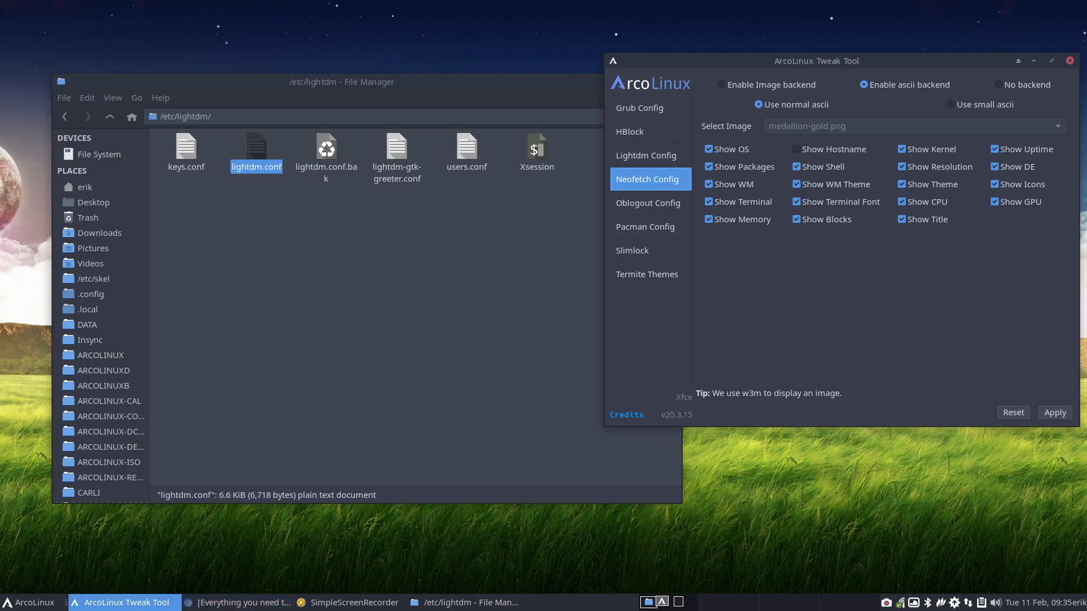